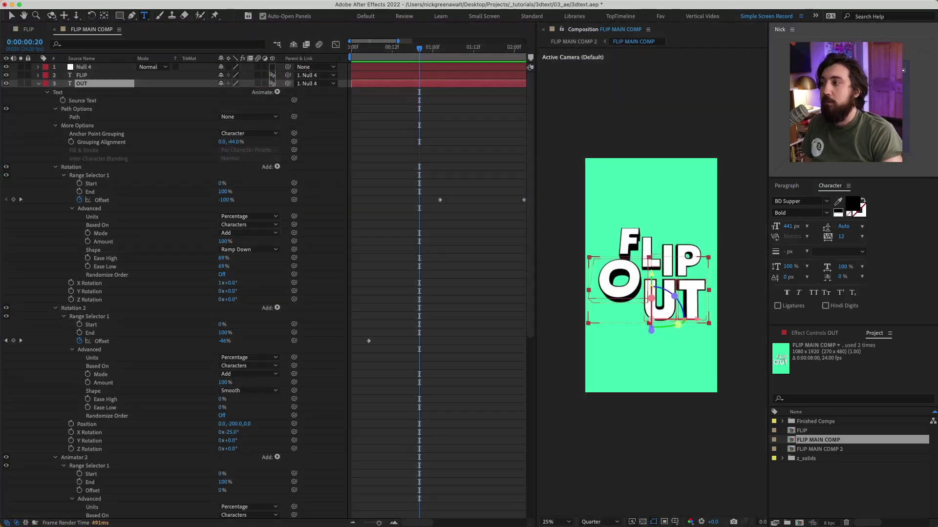
left_click_drag(611, 146, 550, 113)
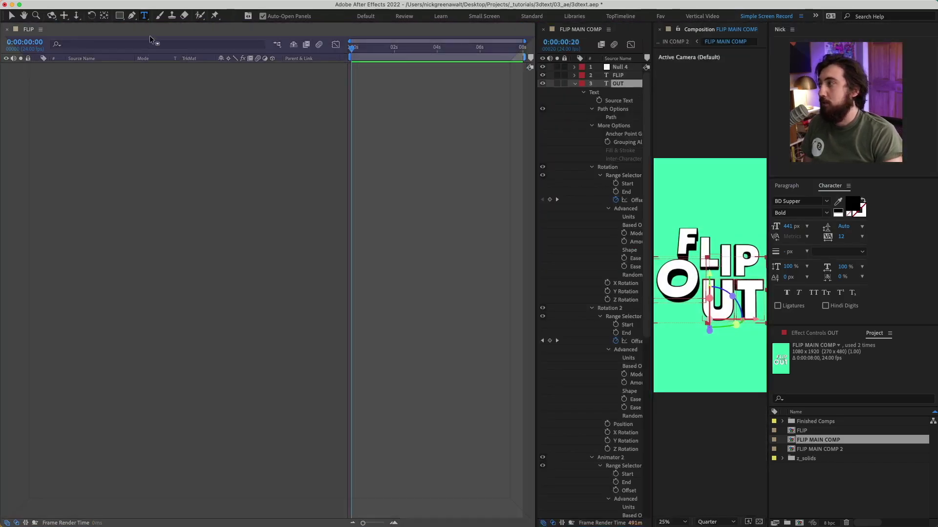
left_click_drag(150, 36, 152, 32)
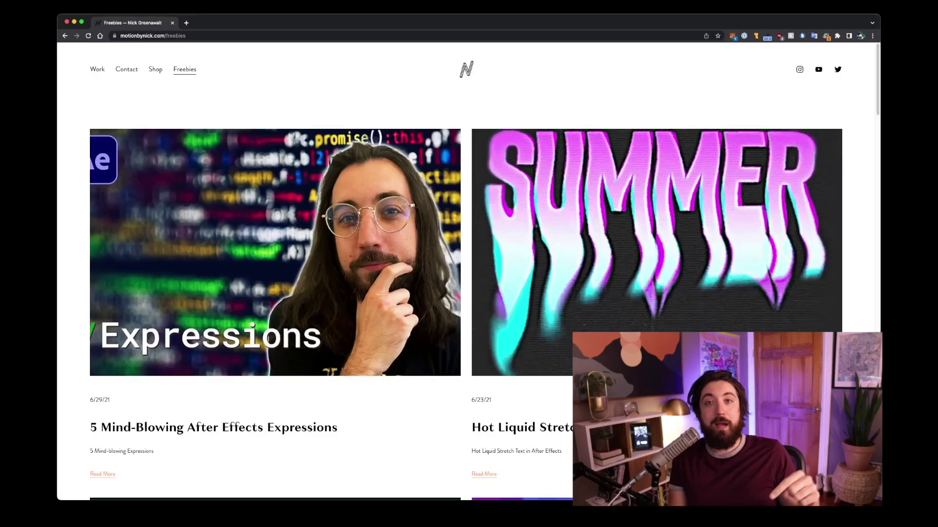
Look through the tutorials offered on the motionbynick.com/freebies page
scroll(466, 271, "down", 7)
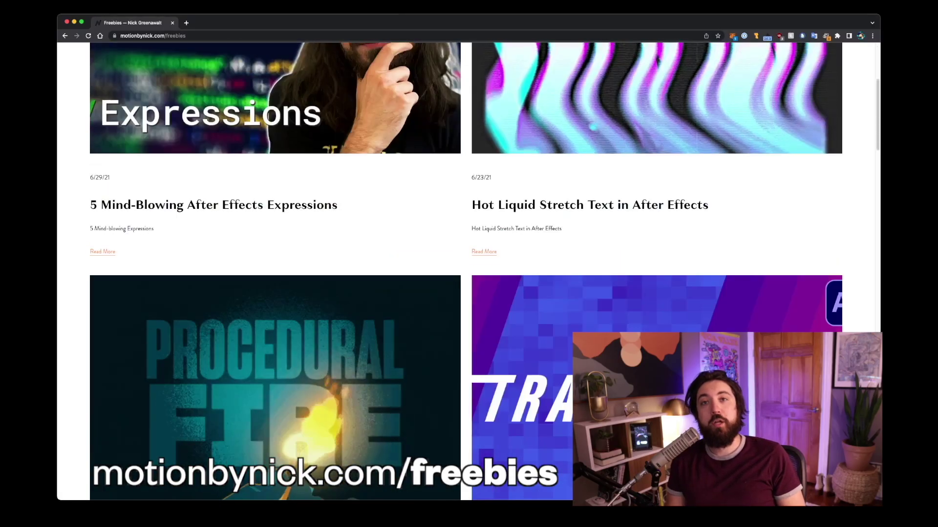
scroll(466, 272, "down", 9)
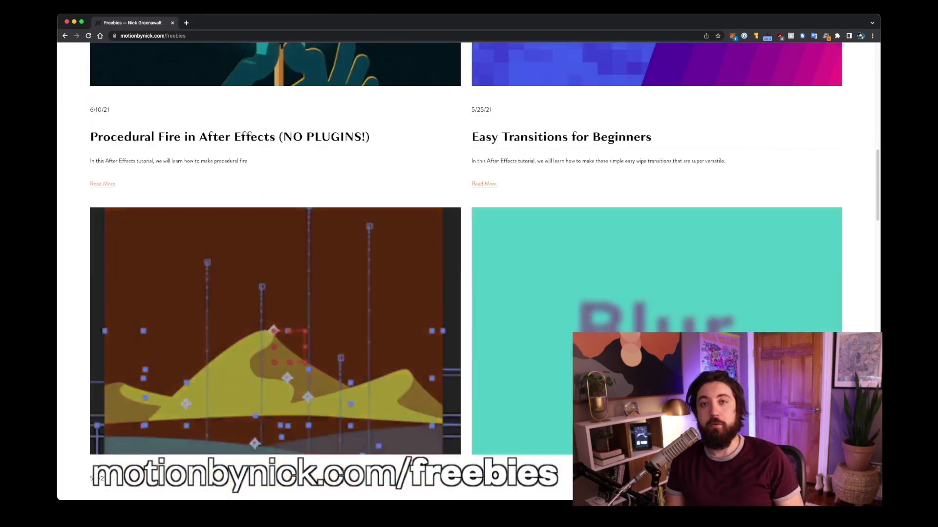
scroll(466, 272, "down", 10)
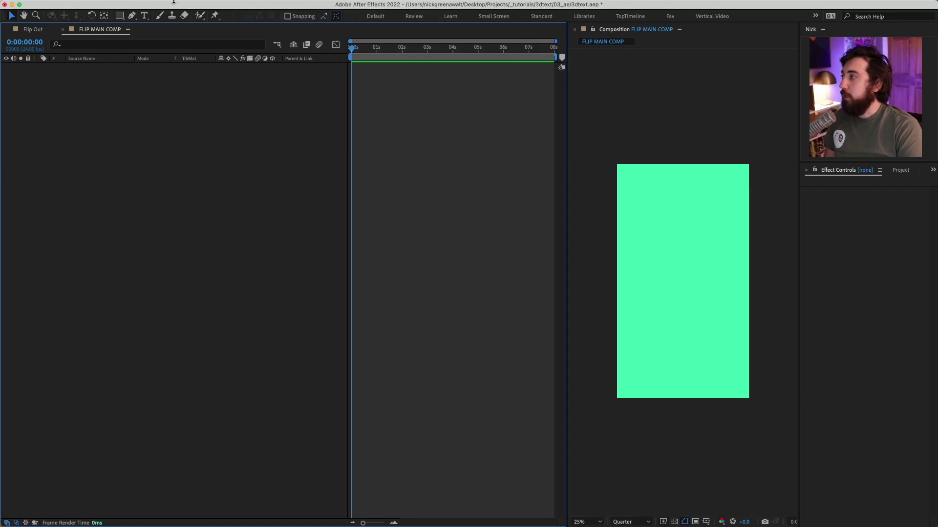
Set the 3D renderer of the FLIP MAIN COMP composition to Cinema 4D
left_click(142, 6)
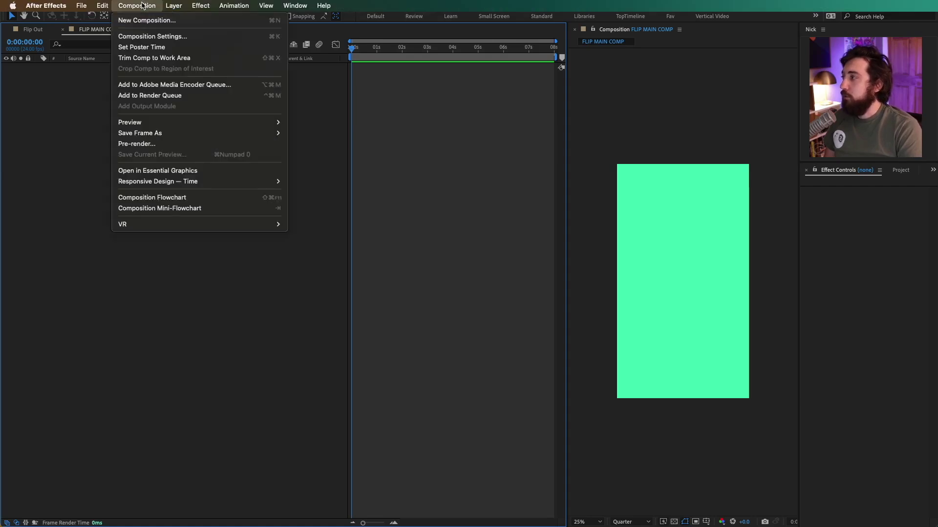
left_click(149, 36)
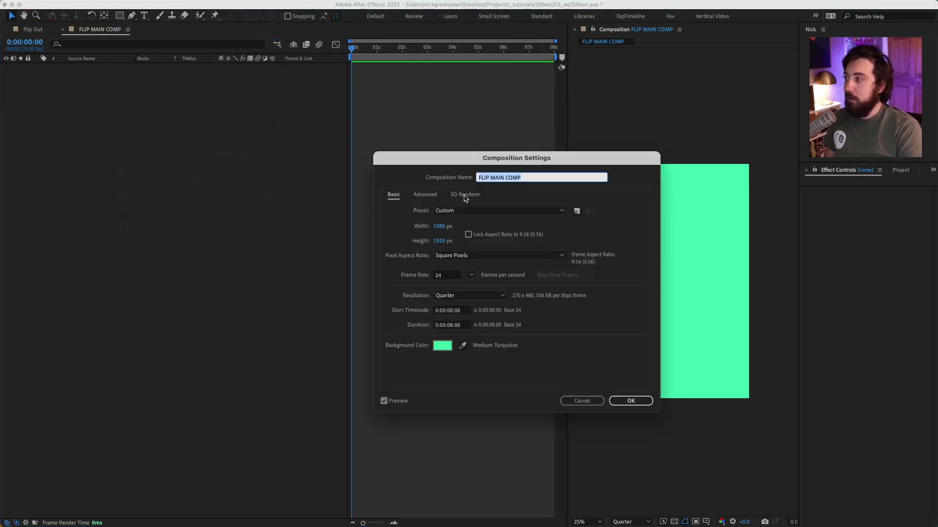
left_click(465, 196)
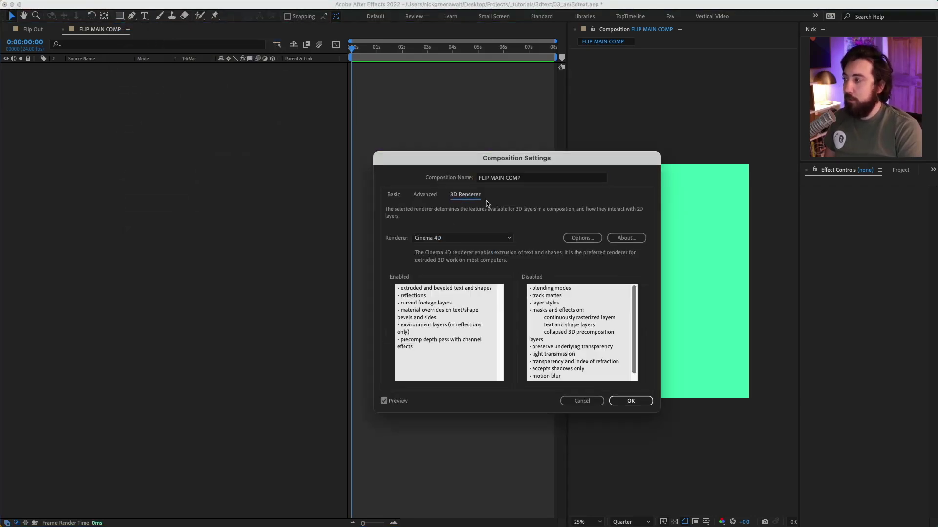
left_click(448, 238)
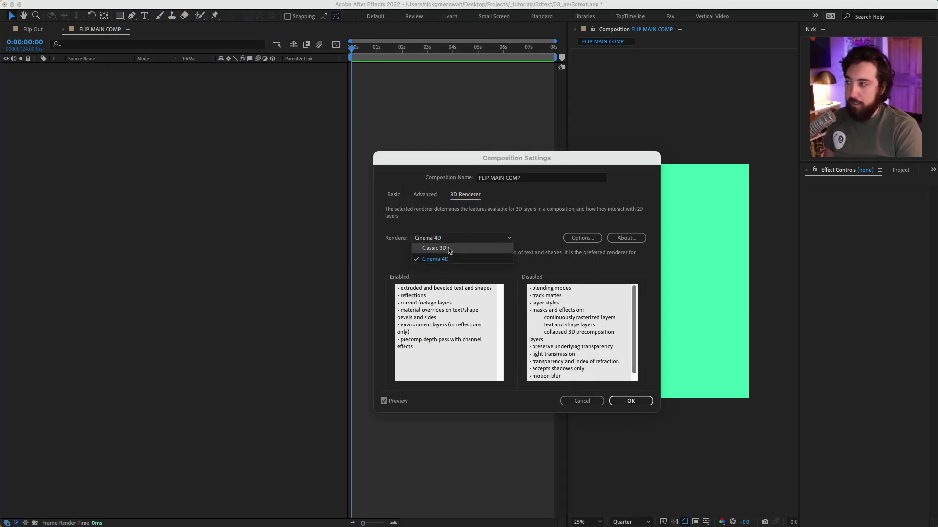
left_click(463, 258)
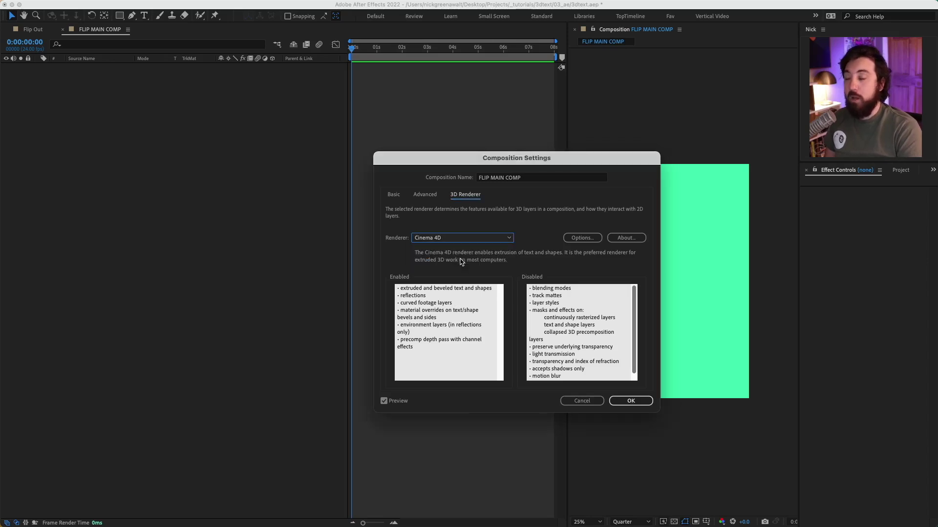
left_click(637, 401)
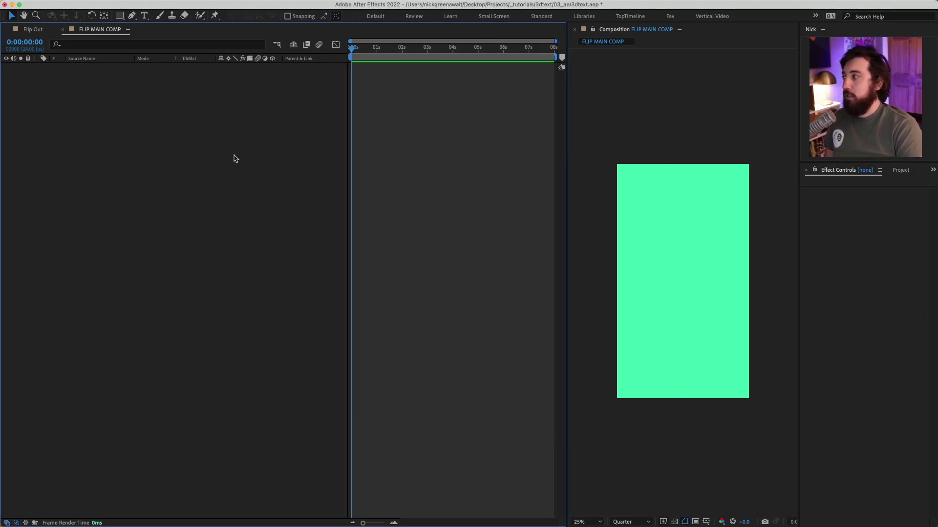
Add a new empty text layer to FLIP MAIN COMP
right_click(386, 135)
mouse_move(405, 142)
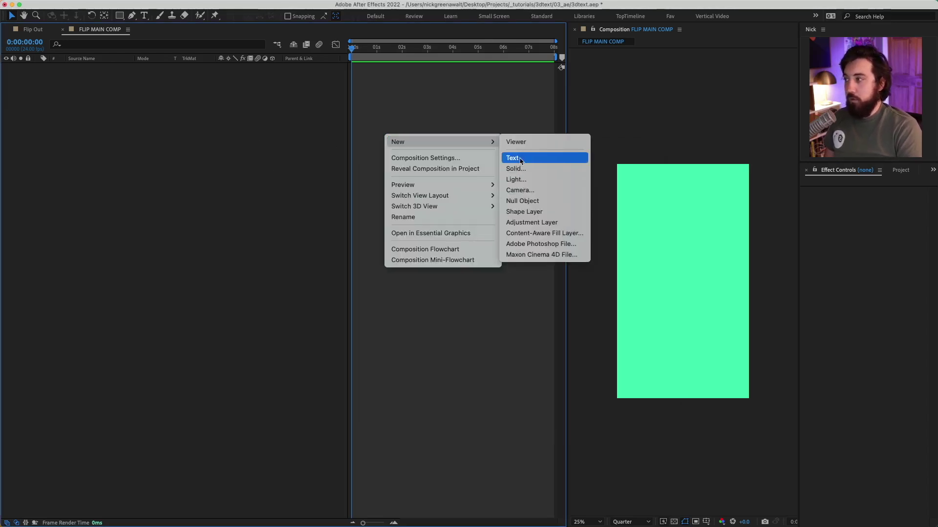
left_click(520, 160)
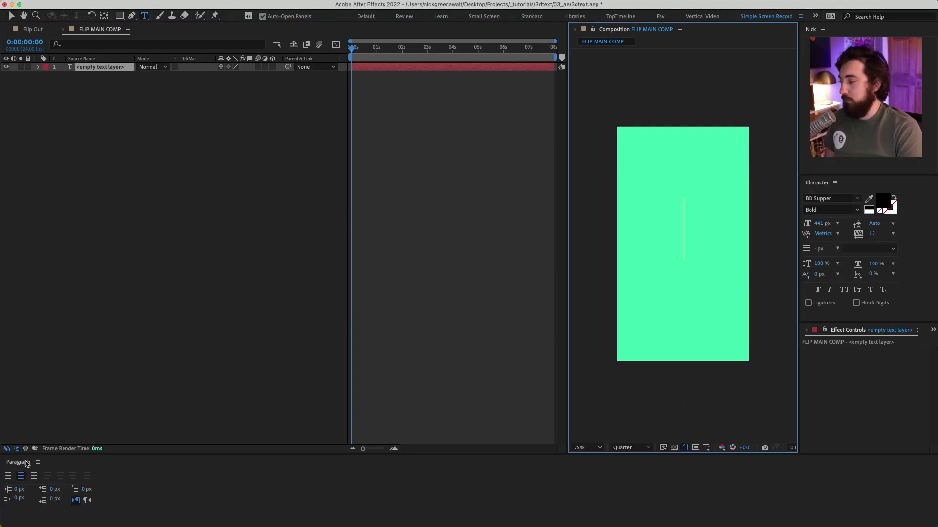
Group the Paragraph panel with the Character panel and make the combined panel taller
left_click_drag(22, 465, 846, 183)
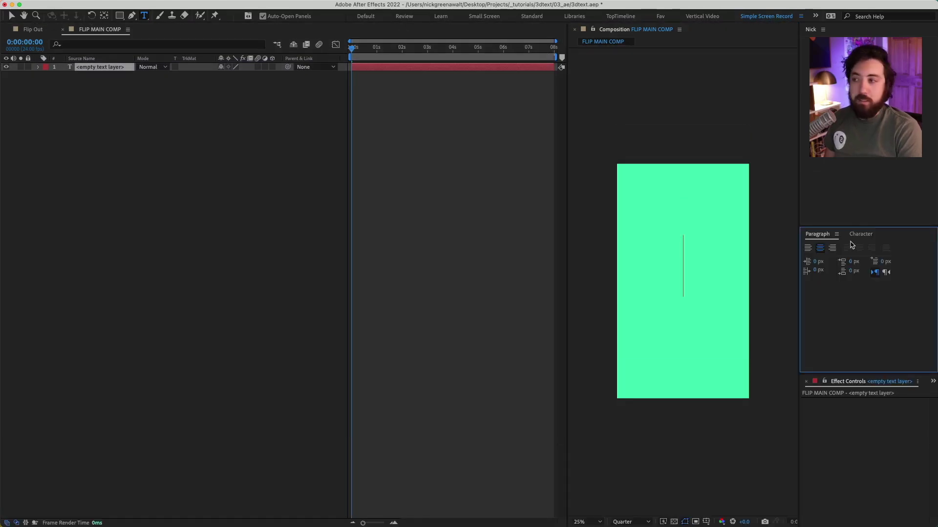
left_click_drag(857, 226, 859, 178)
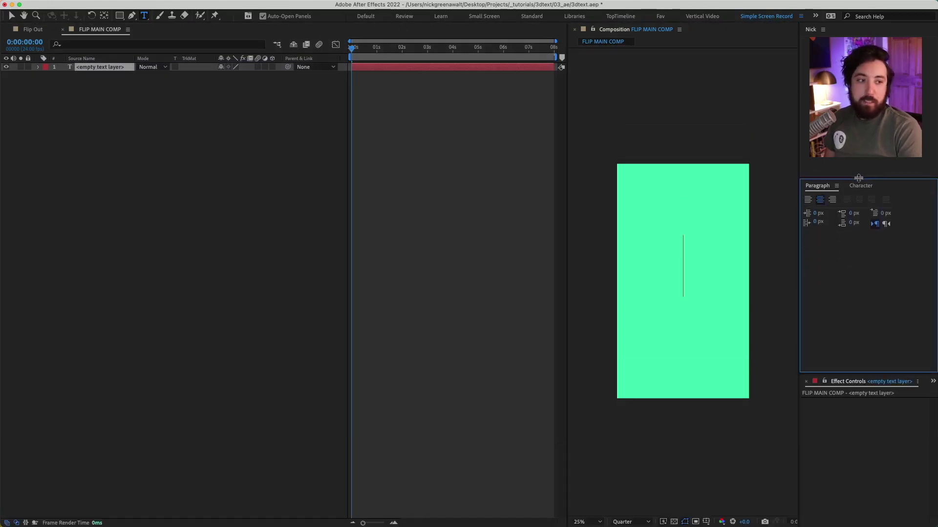
Enter the text FLIP in the empty text layer and finish editing it
left_click(680, 259)
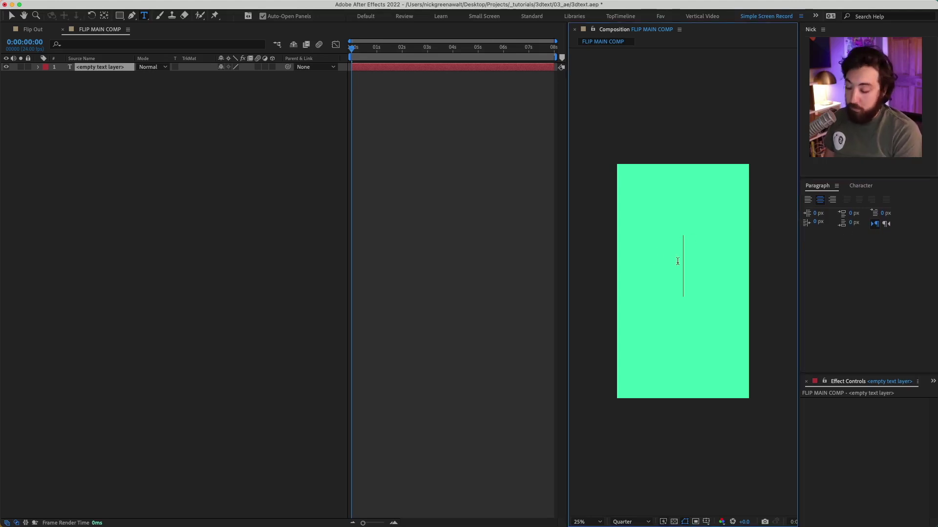
type("FLIP")
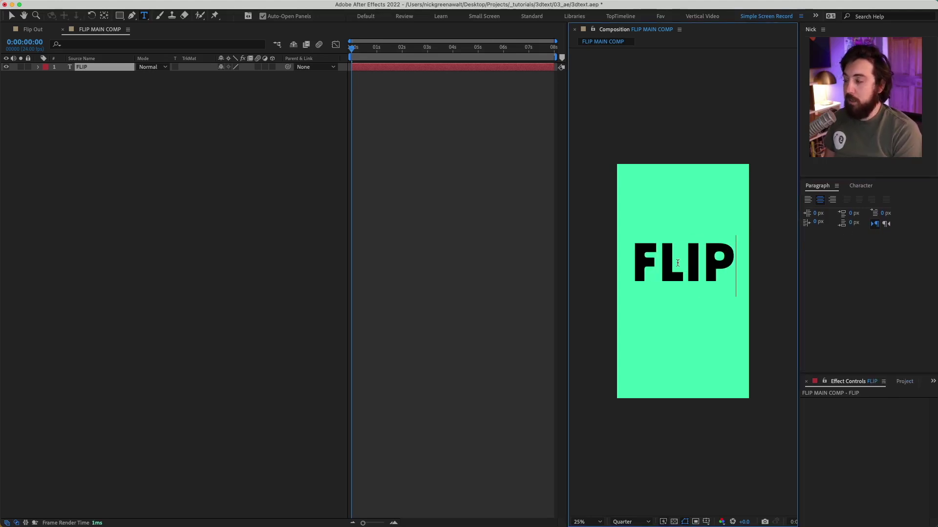
left_click(458, 80)
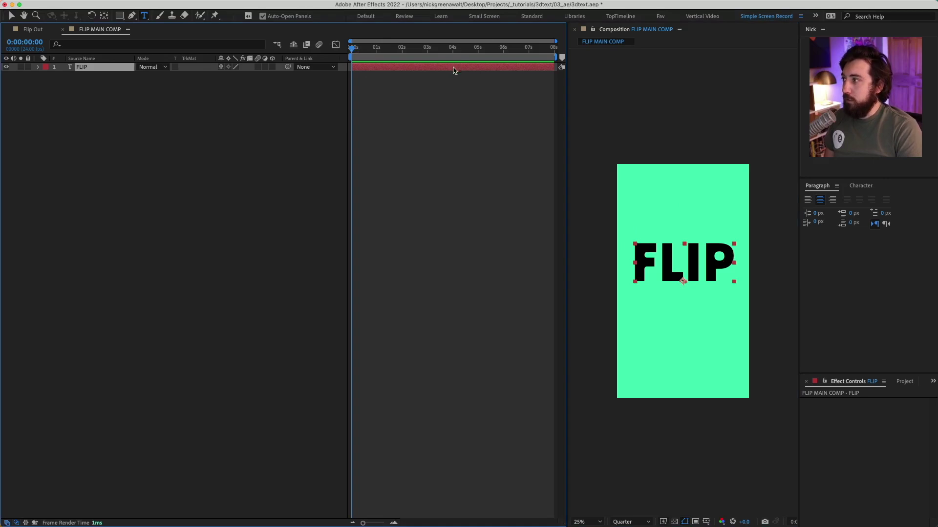
key("y")
left_click_drag(683, 281, 685, 263)
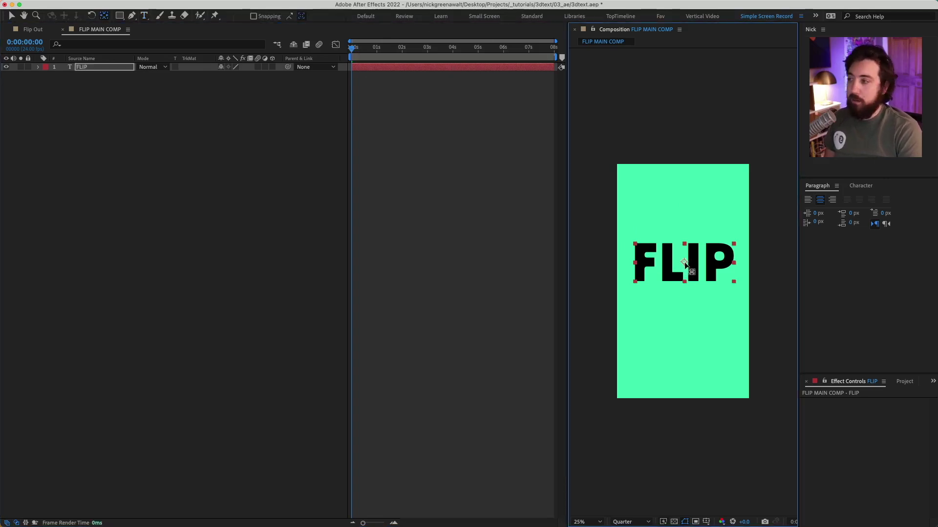
key("super+z")
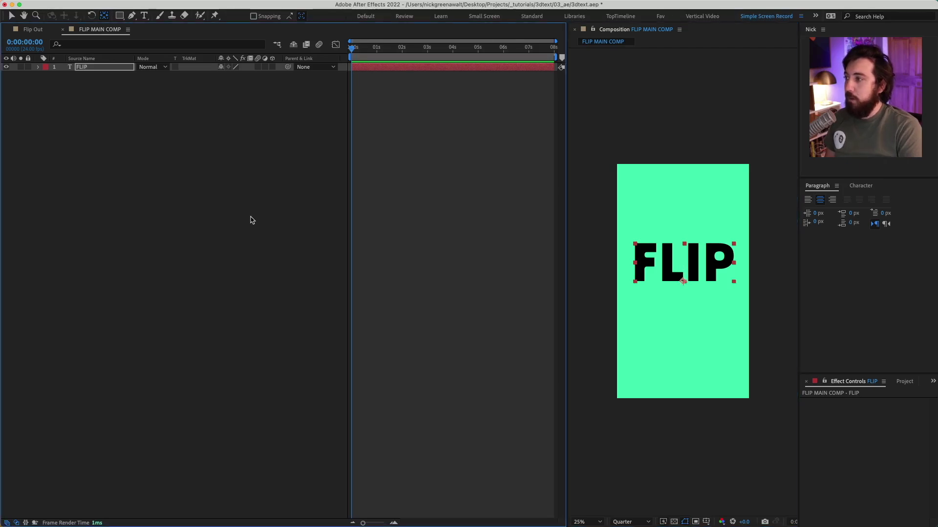
Set the FLIP text's Grouping Alignment to 0.0, -44.0% to move the character anchor points to mid-height
left_click(38, 67)
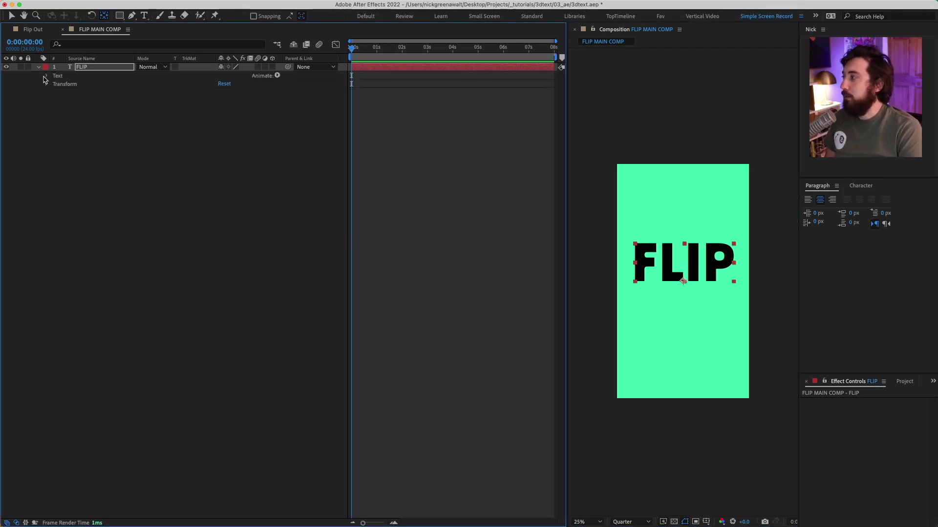
left_click(46, 76)
left_click(54, 101)
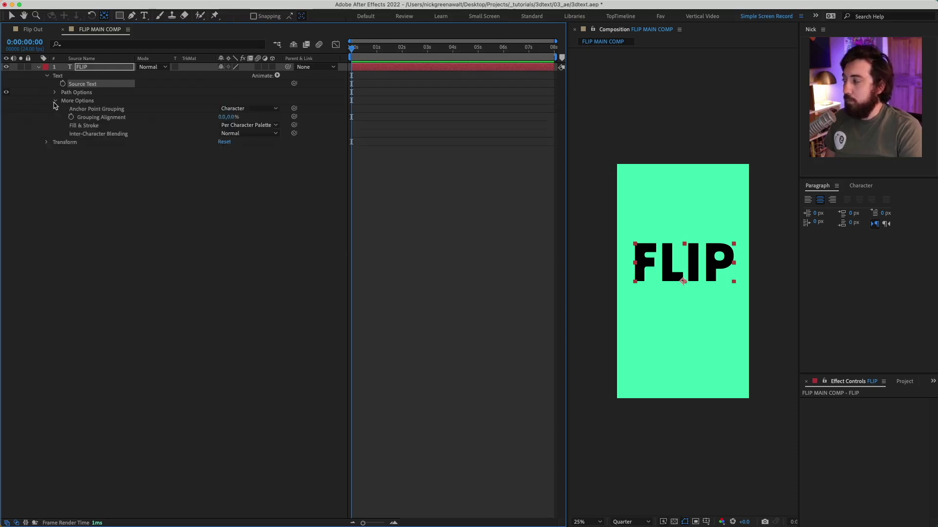
left_click(100, 119)
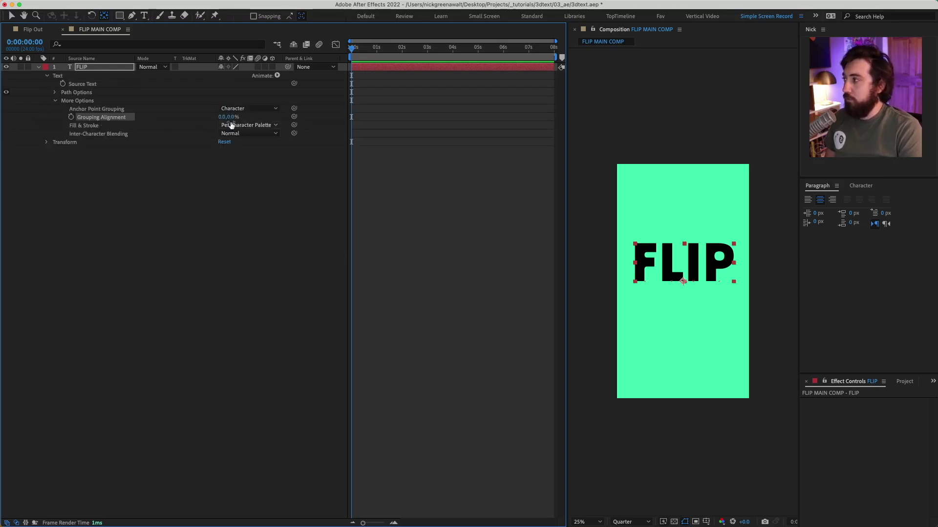
left_click_drag(232, 118, 210, 115)
key("period")
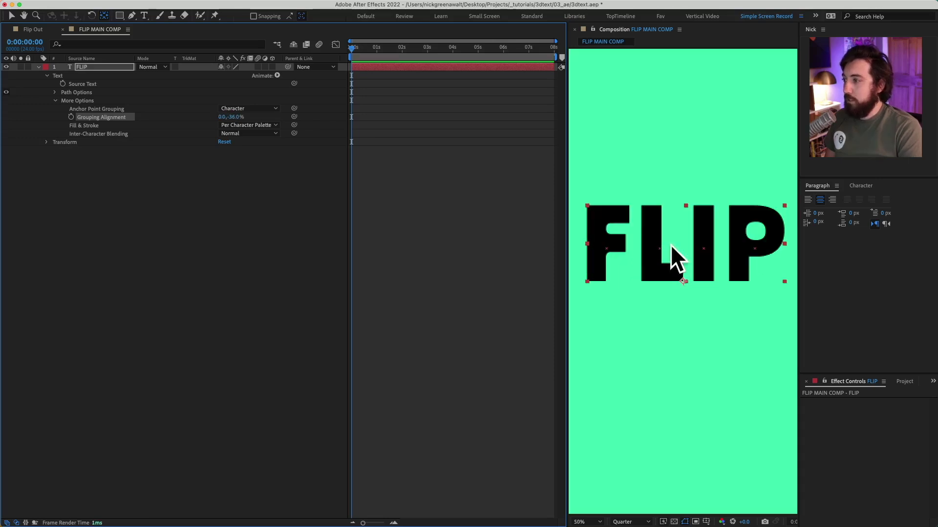
left_click_drag(237, 117, 232, 116)
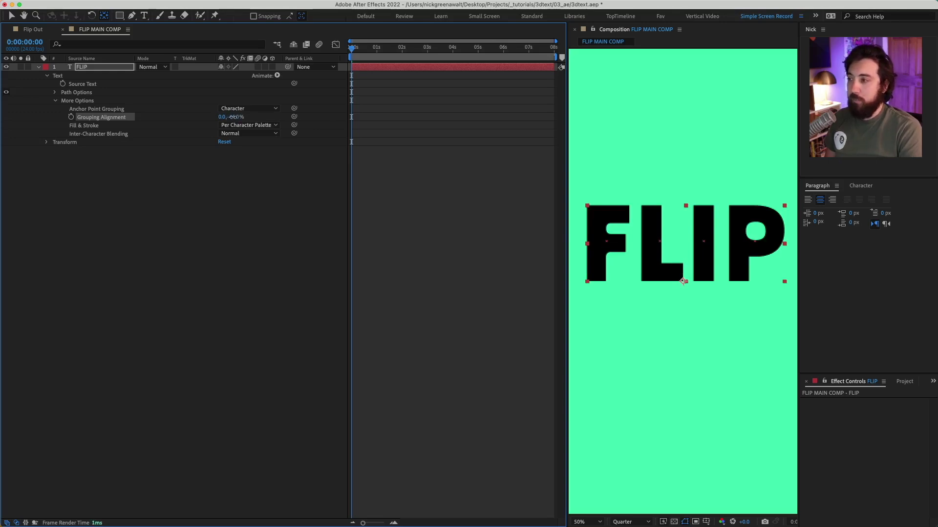
key("comma")
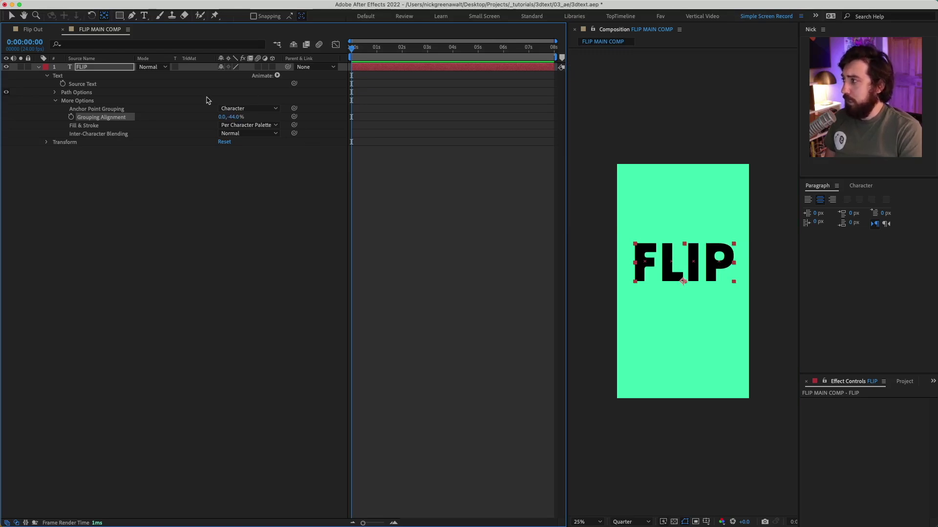
Add a Rotation animator to the FLIP text and enable per-character 3D for it
left_click(278, 76)
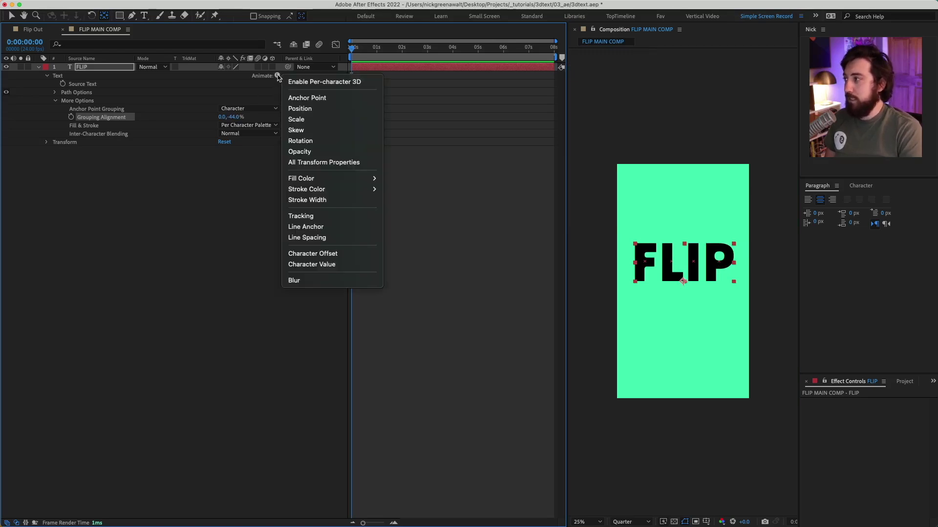
left_click(324, 141)
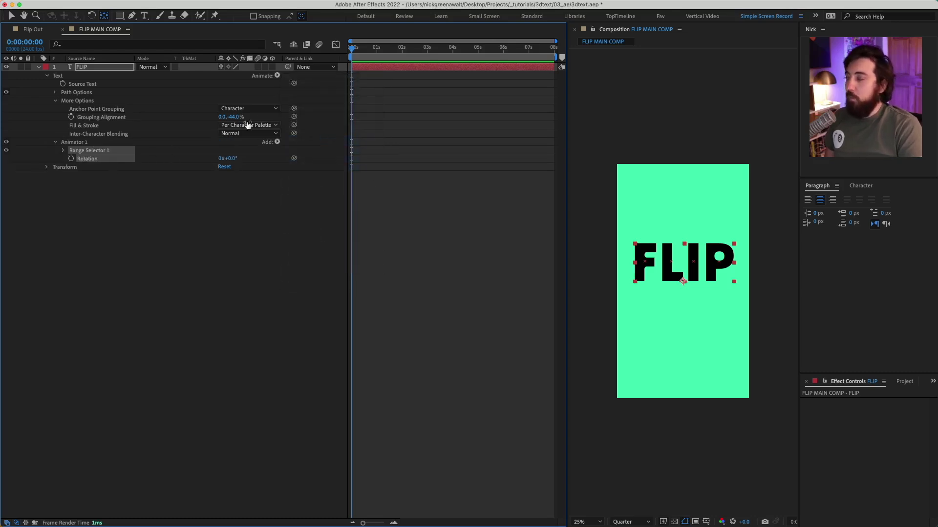
left_click(277, 142)
mouse_move(280, 145)
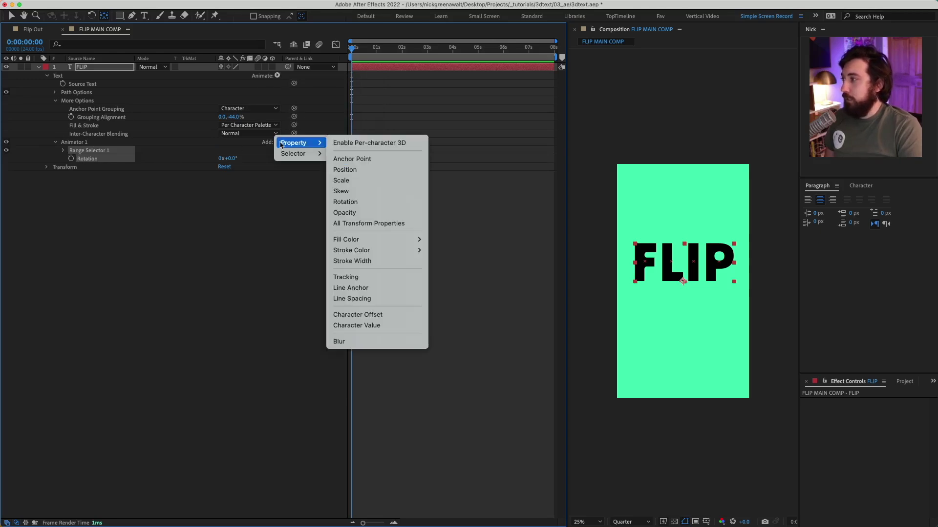
left_click(361, 143)
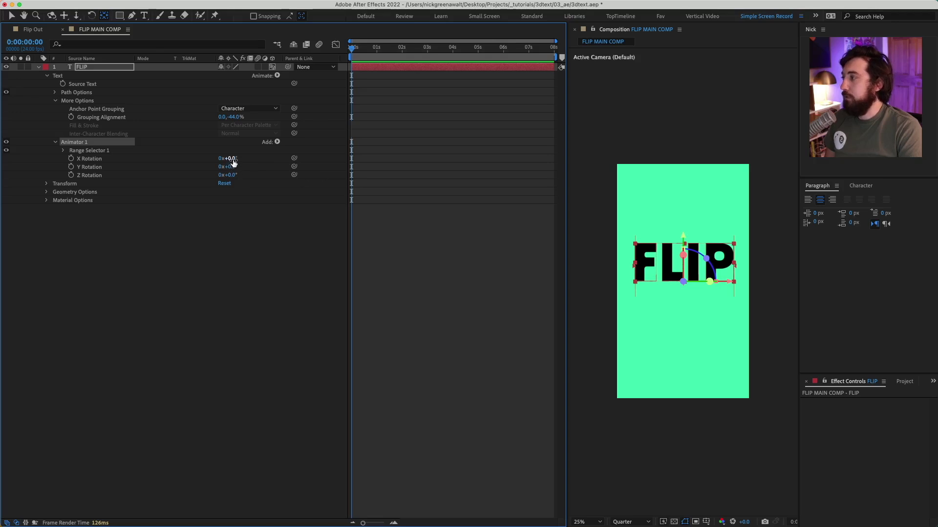
Try out the animator's rotation on the FLIP characters, ending with Y Rotation at -64°
left_click_drag(234, 159, 324, 172)
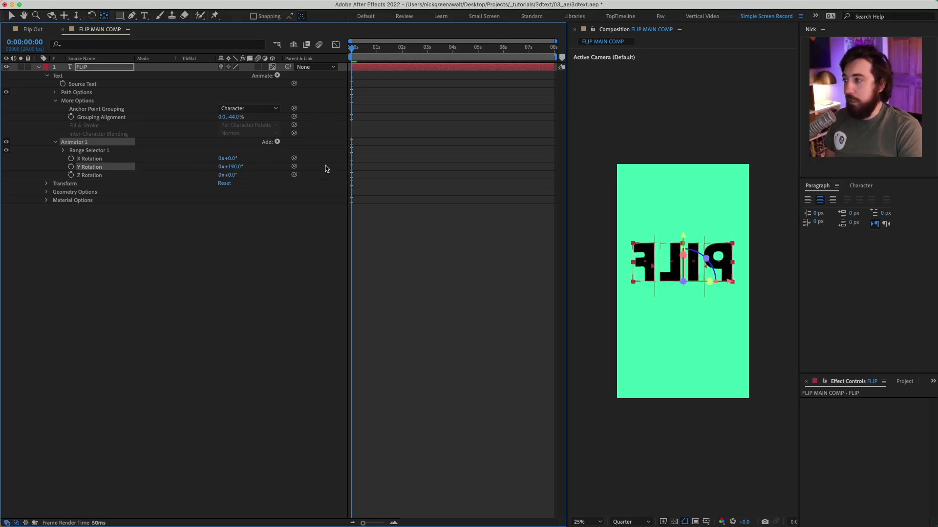
key("ctrl+z")
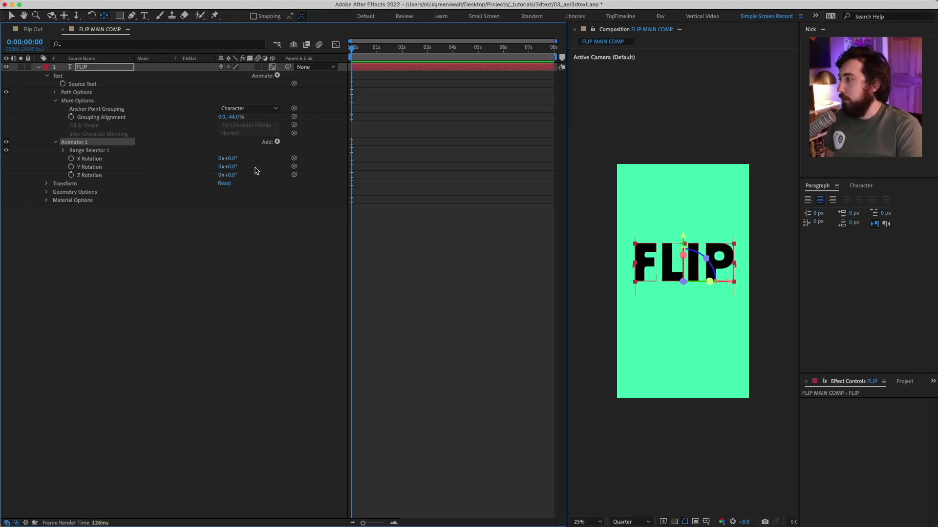
left_click_drag(228, 166, 204, 172)
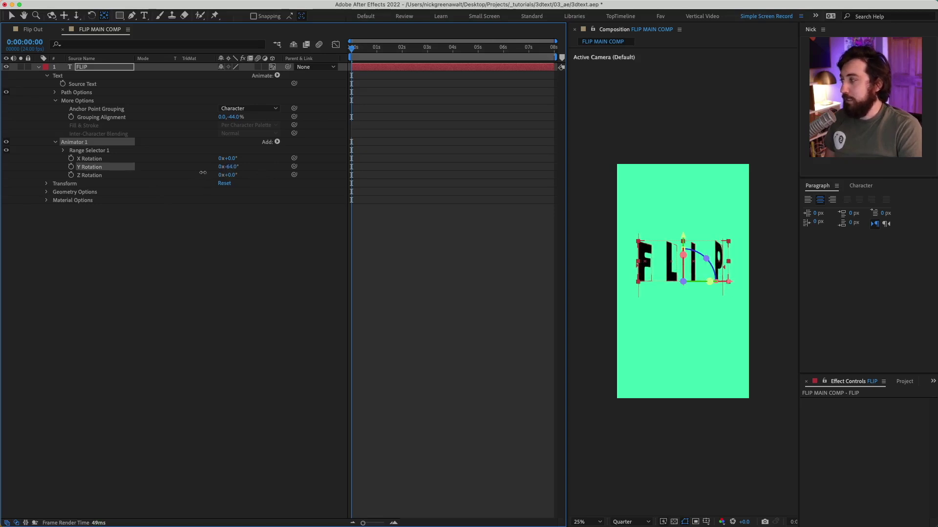
Set the FLIP text's Extrusion Depth to 100 in its geometry options
left_click(46, 200)
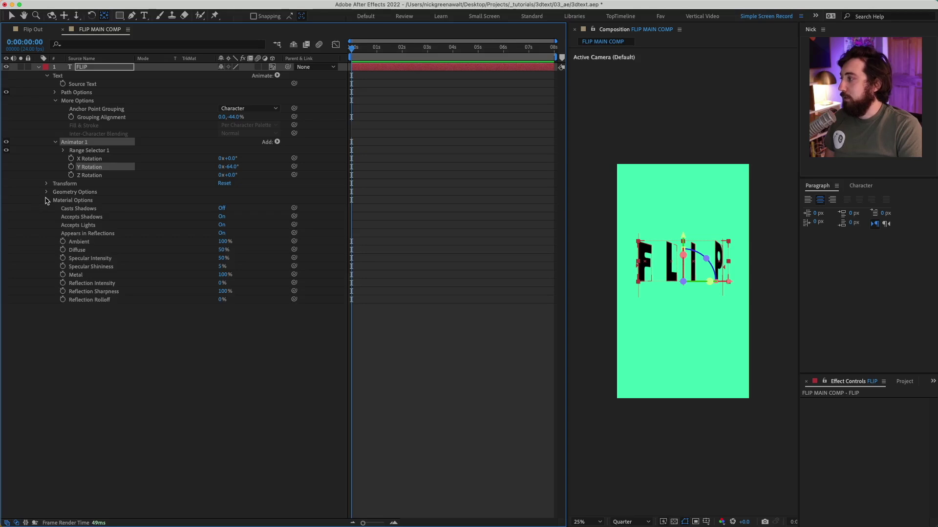
left_click(48, 200)
left_click(46, 192)
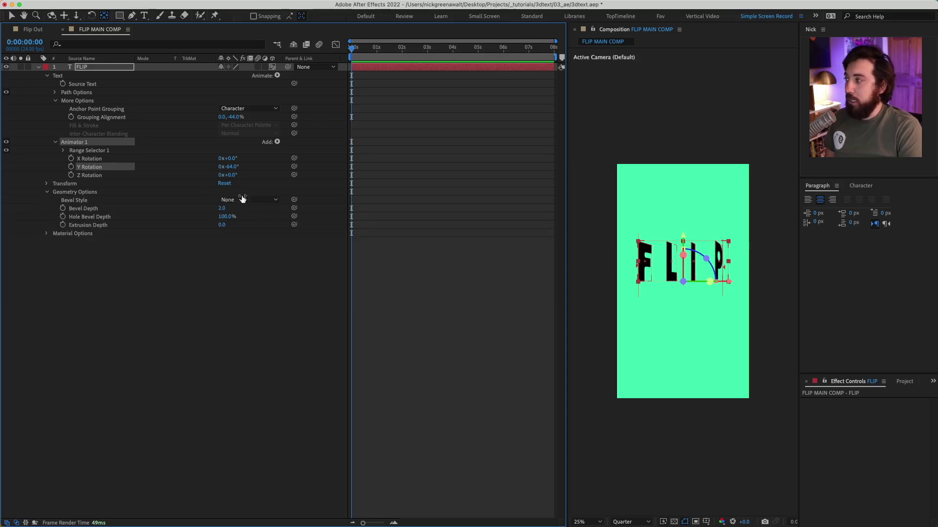
left_click_drag(229, 226, 262, 224)
left_click(223, 225)
type("100")
key("Return")
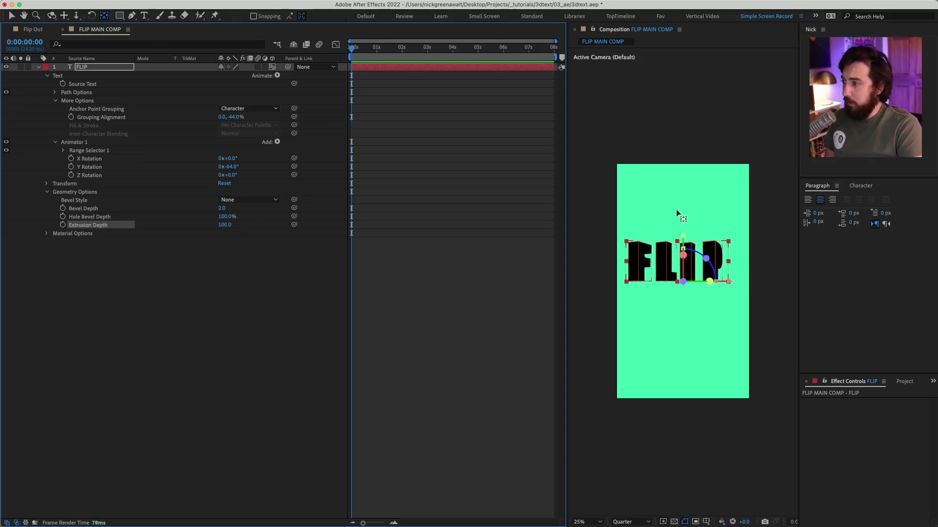
Add an animator with a Front Color of white (FFFFFF) to the FLIP text and turn the characters' Y Rotation to -19°
left_click(594, 522)
left_click(591, 462)
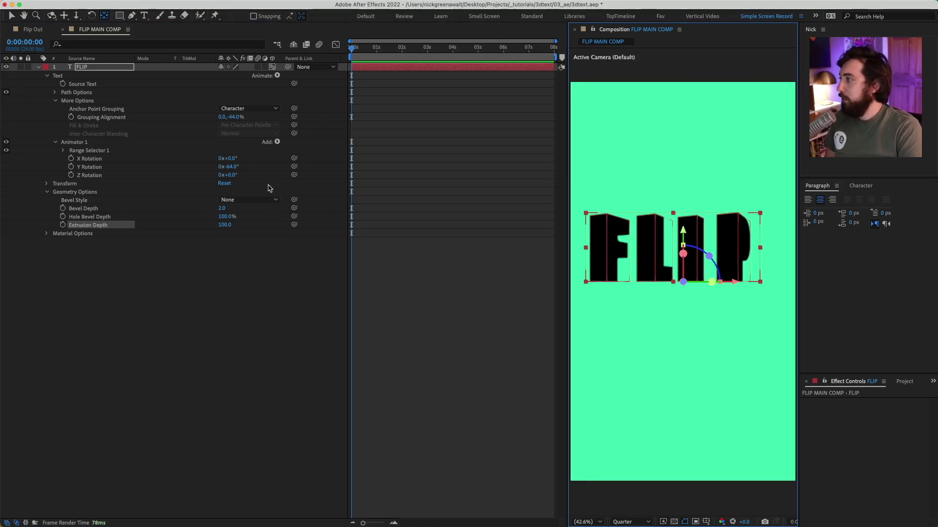
left_click(277, 78)
left_click(277, 76)
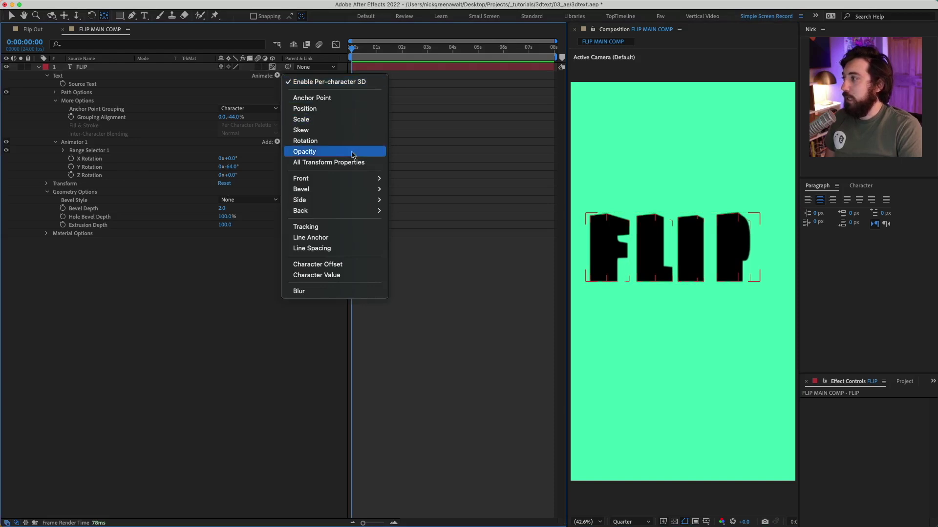
mouse_move(349, 177)
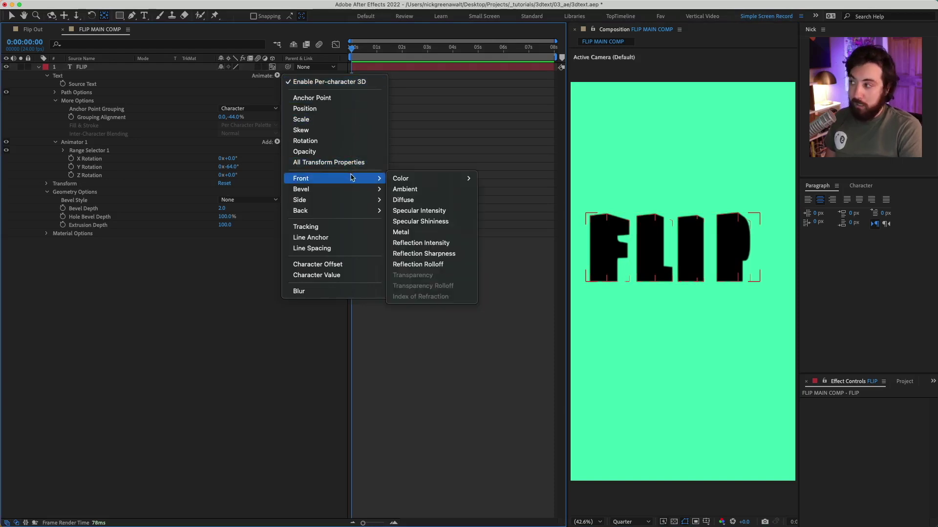
mouse_move(466, 179)
left_click(488, 179)
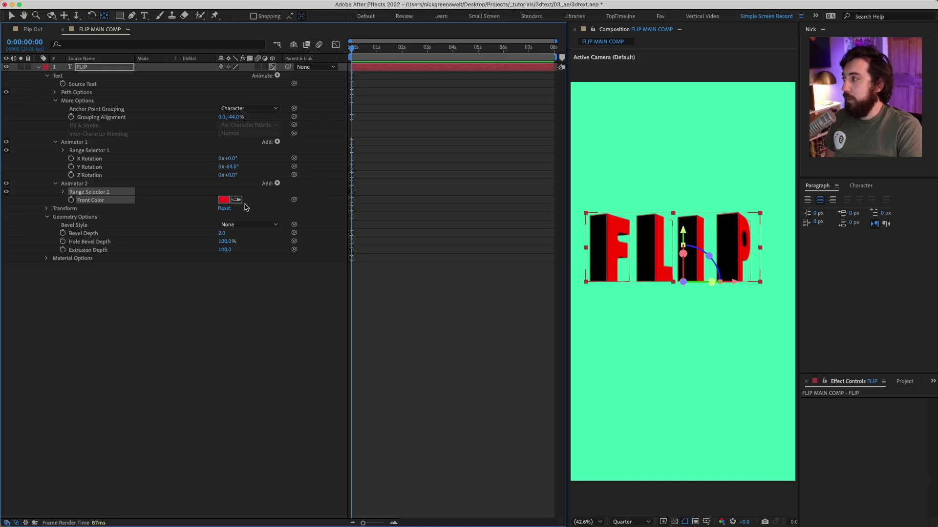
left_click(223, 199)
left_click_drag(169, 236, 64, 190)
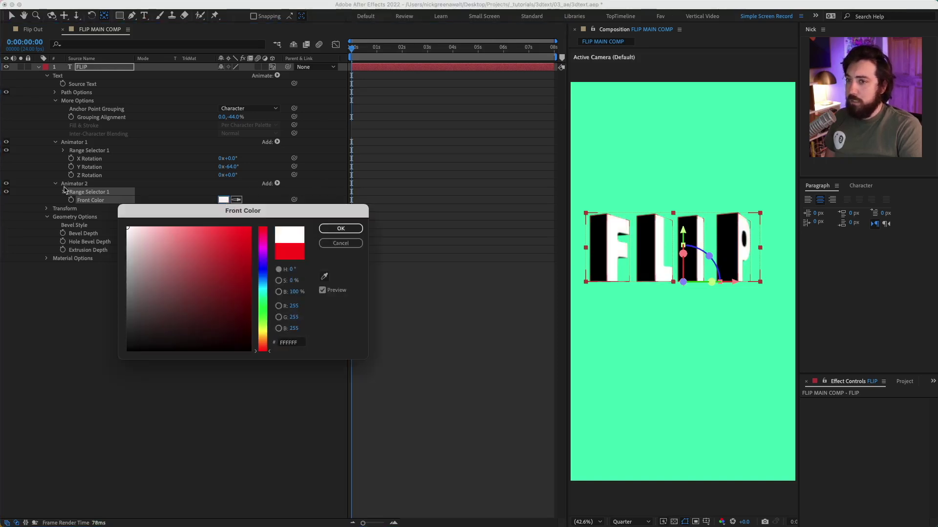
left_click(341, 229)
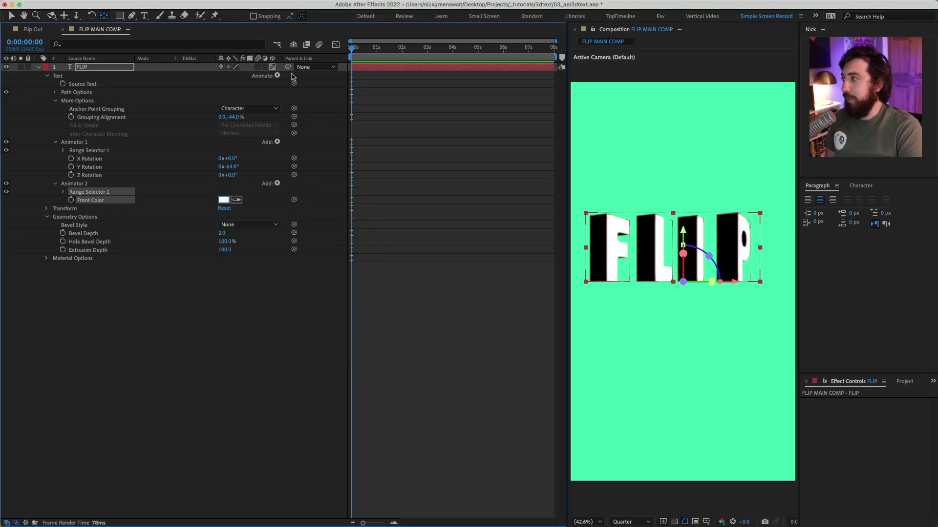
left_click_drag(228, 167, 253, 168)
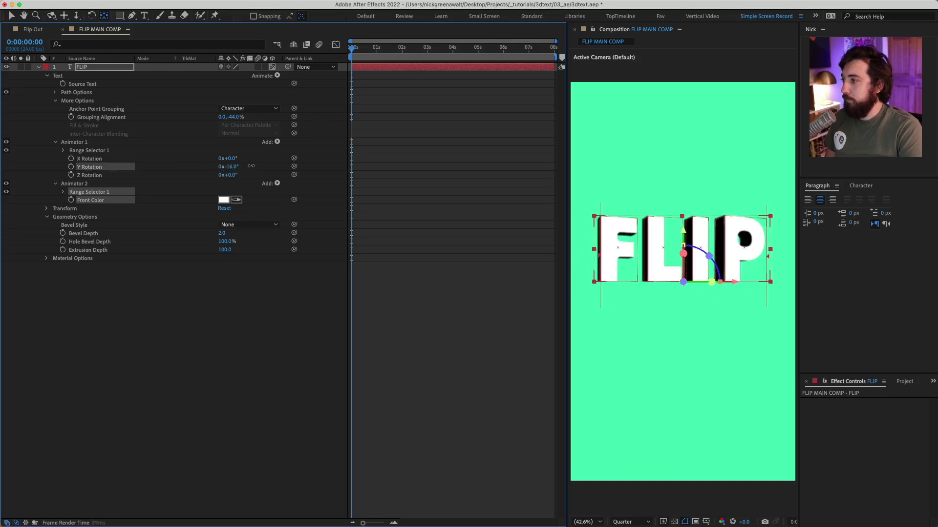
left_click(277, 76)
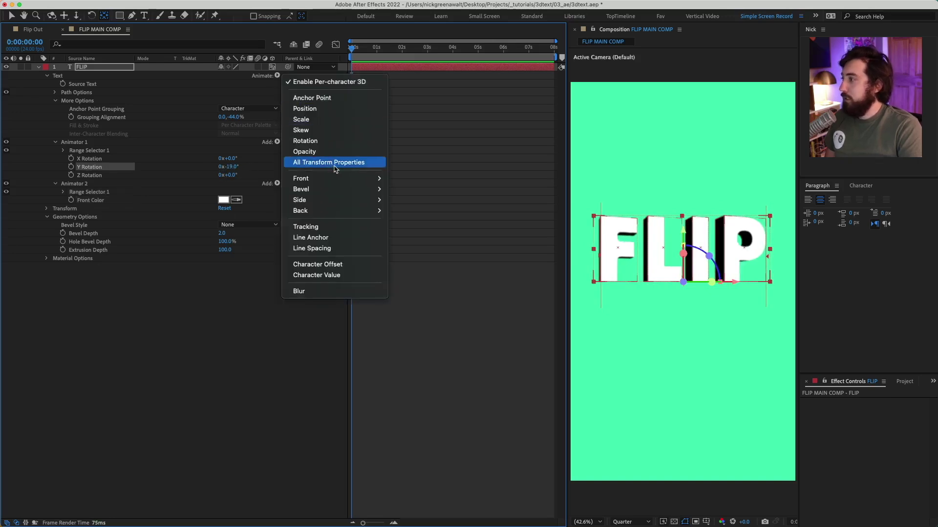
mouse_move(340, 211)
mouse_move(408, 211)
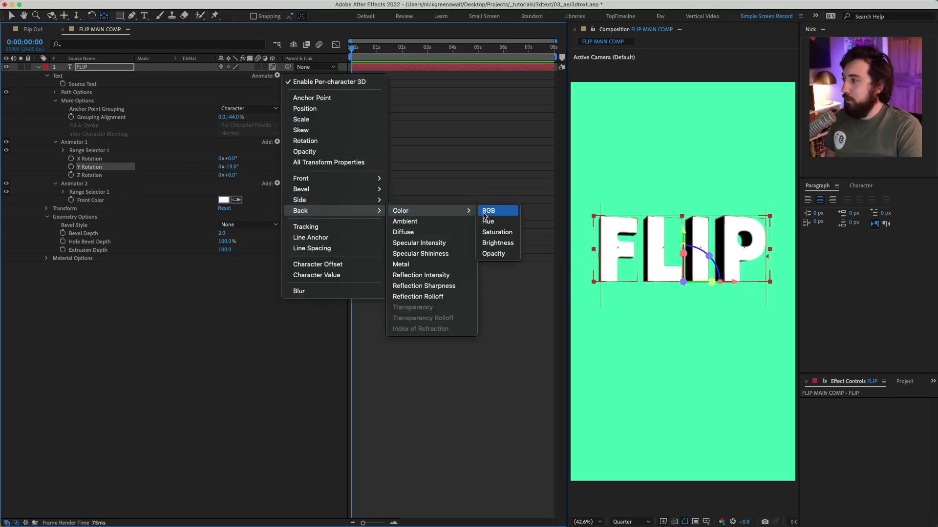
left_click(486, 211)
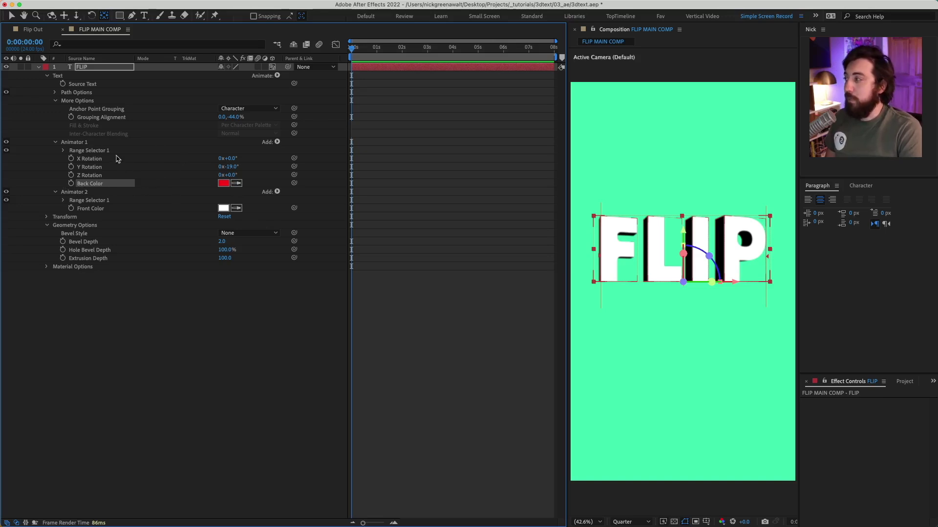
key("Delete")
left_click(111, 168)
left_click(76, 143)
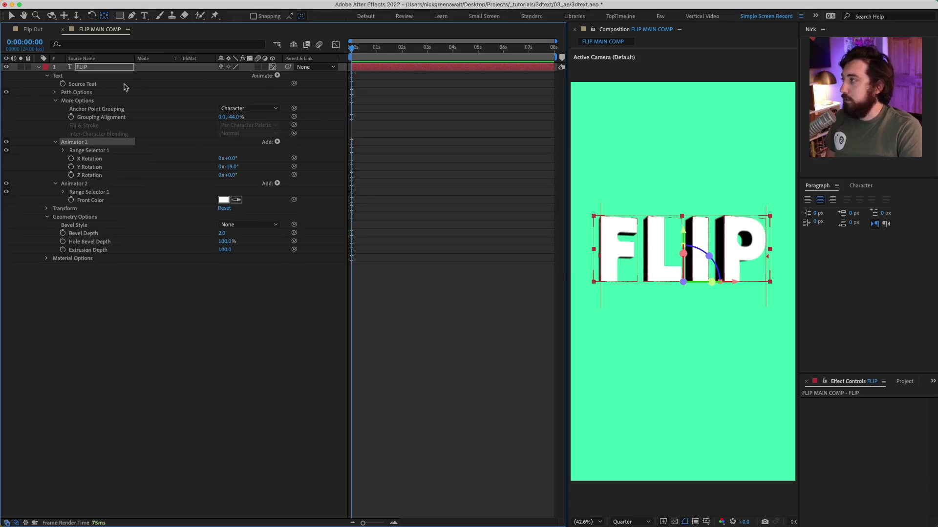
left_click(89, 77)
Add a Back Color RGB property to Animator 2 and sample the white of the Front Color for it
left_click(141, 184)
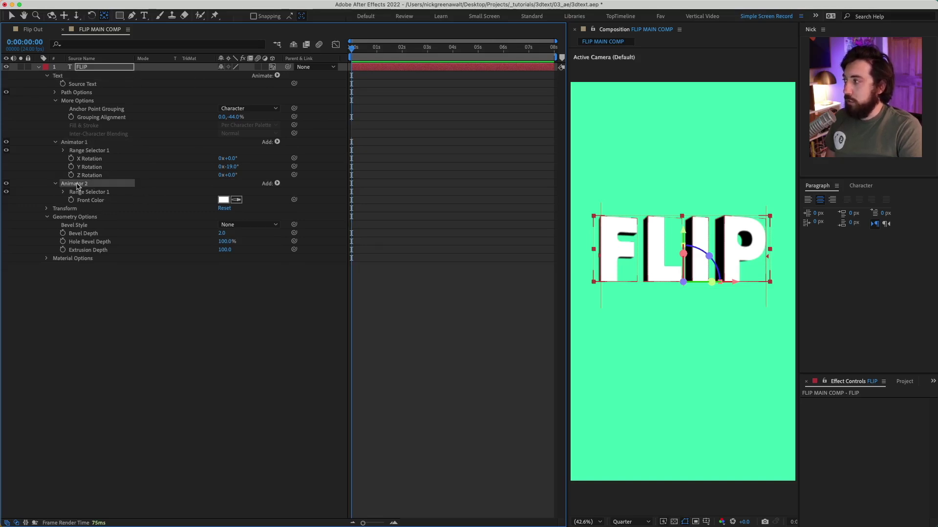
left_click(277, 184)
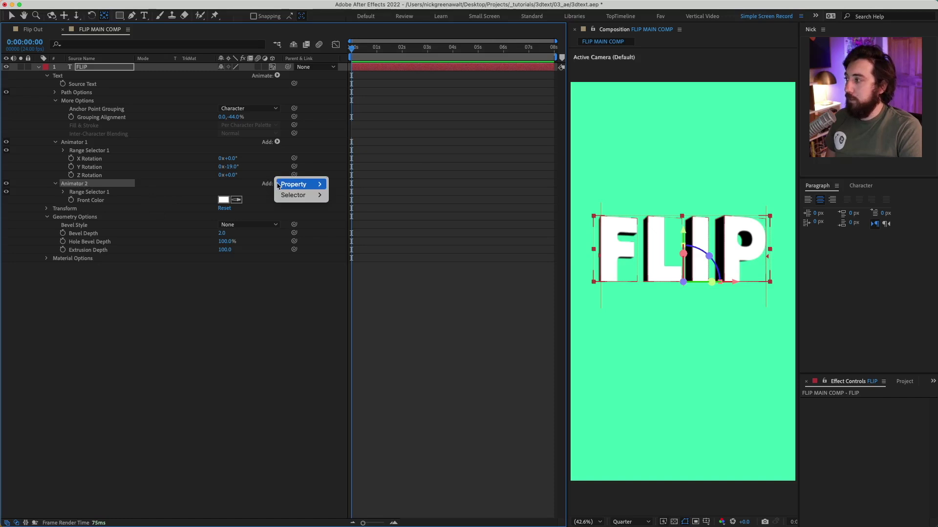
mouse_move(298, 184)
mouse_move(469, 313)
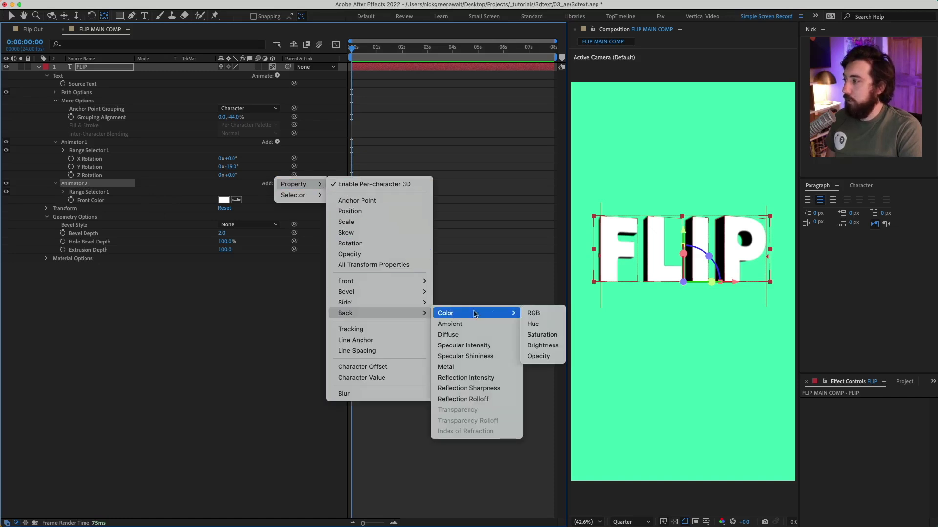
left_click(541, 313)
left_click(237, 208)
left_click(225, 199)
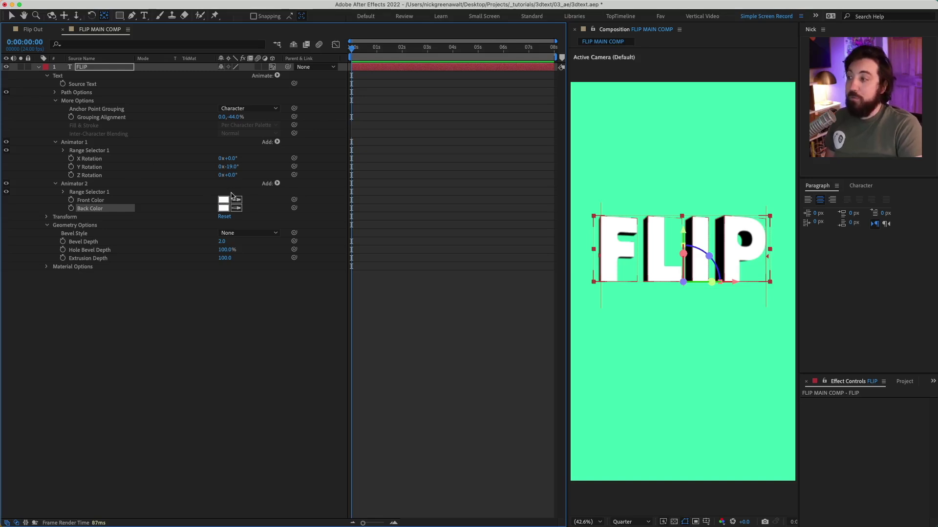
Add a Bevel Color RGB property to Animator 2 and sample black from the extruded sides of the letters
left_click(277, 184)
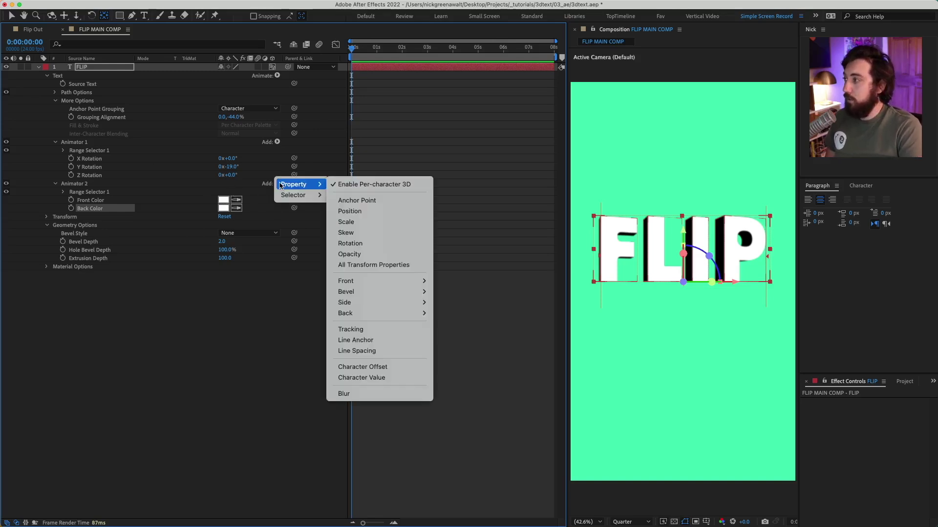
mouse_move(396, 292)
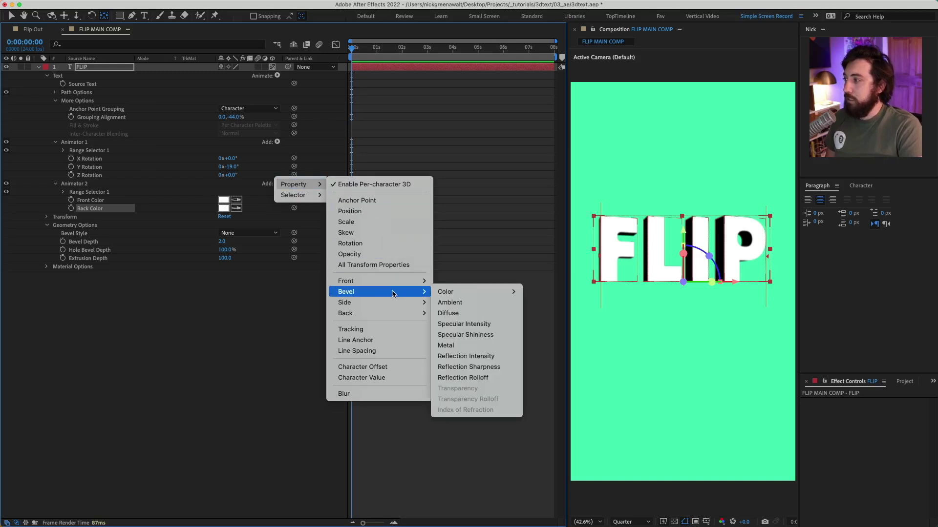
mouse_move(459, 293)
left_click(533, 292)
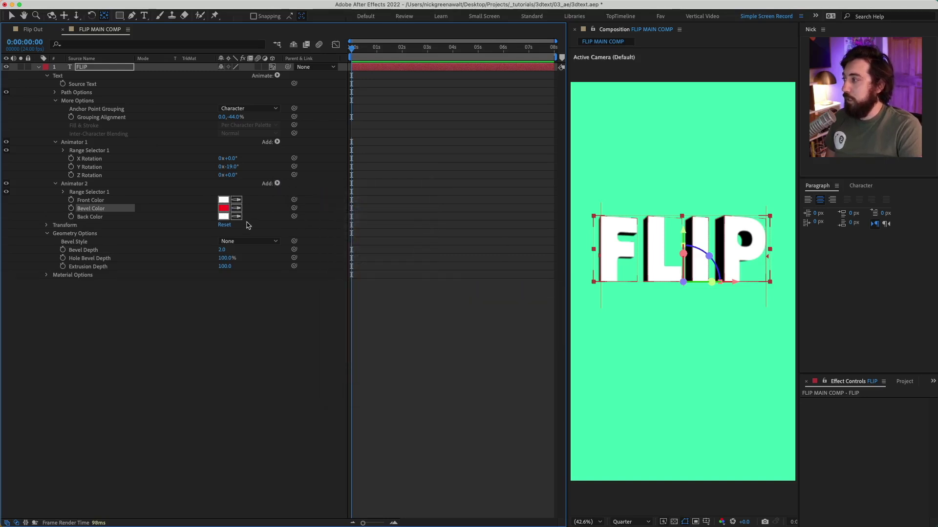
left_click(237, 209)
left_click(690, 230)
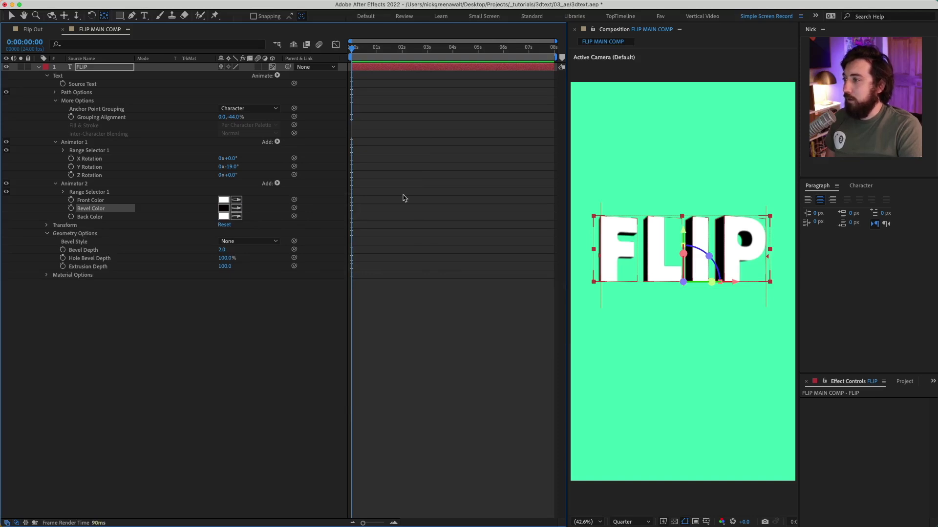
Give the FLIP text a Convex bevel style with a Bevel Depth of 10
left_click(245, 242)
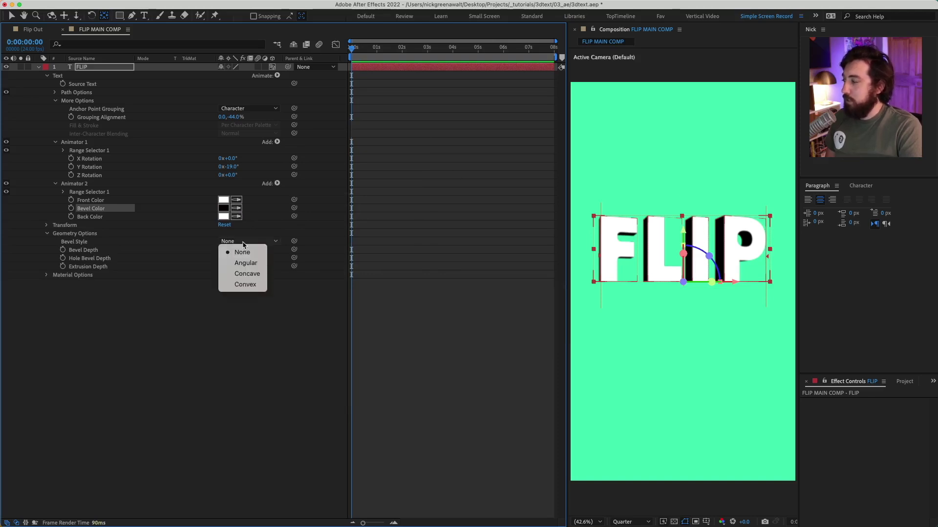
left_click(256, 286)
left_click_drag(223, 250, 259, 250)
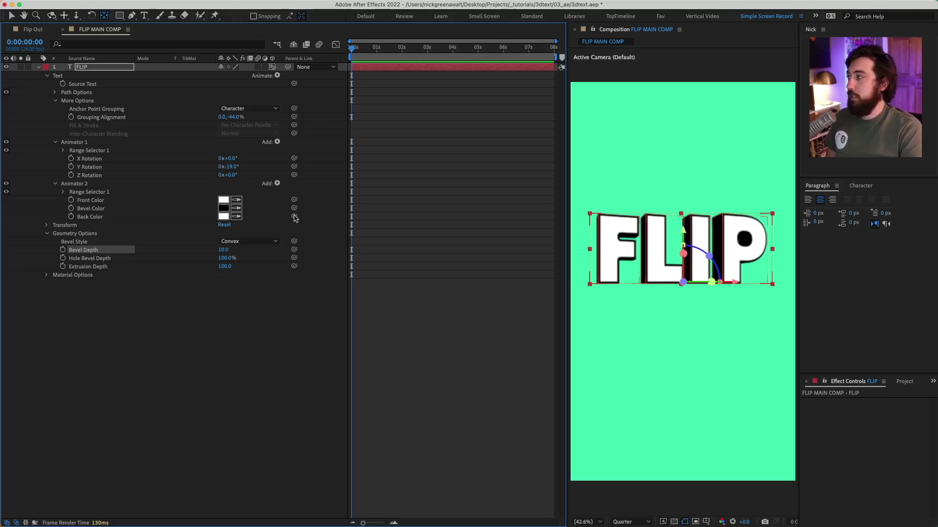
Rename Animator 1 as Rotation
left_click(88, 144)
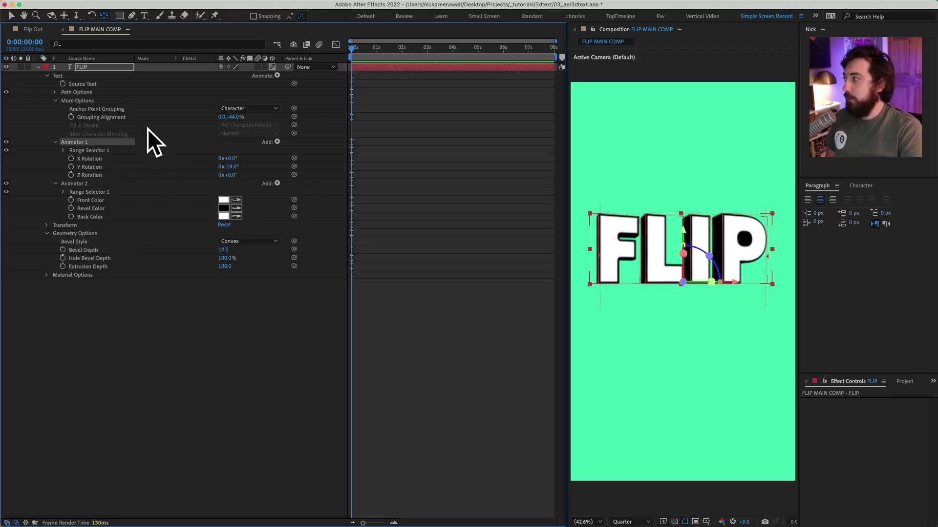
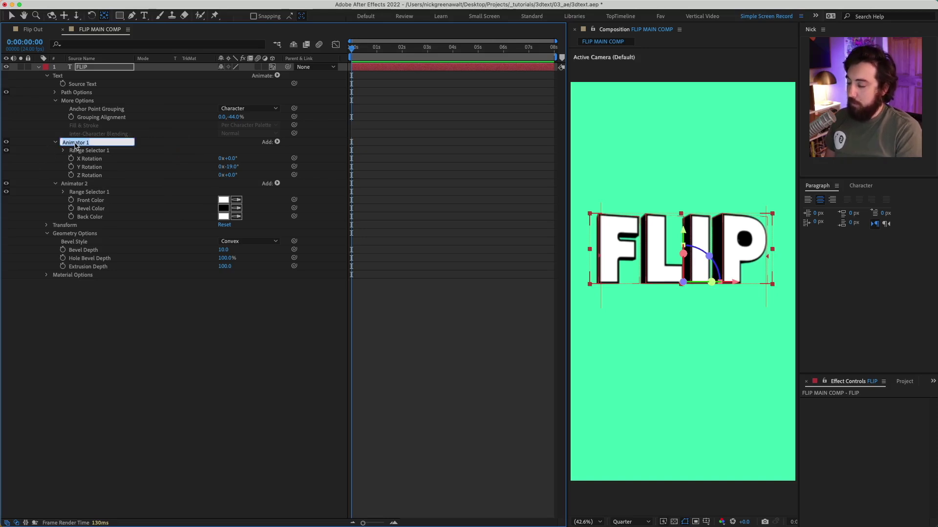
type("tation")
key("Return")
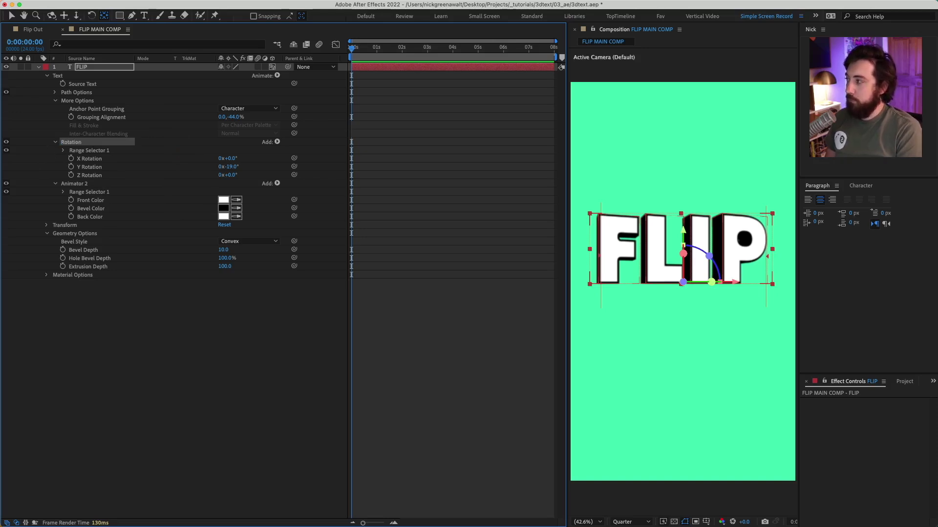
Reveal the Rotation animator's Range Selector and Advanced settings, and reset its Y Rotation to 0°
left_click(63, 151)
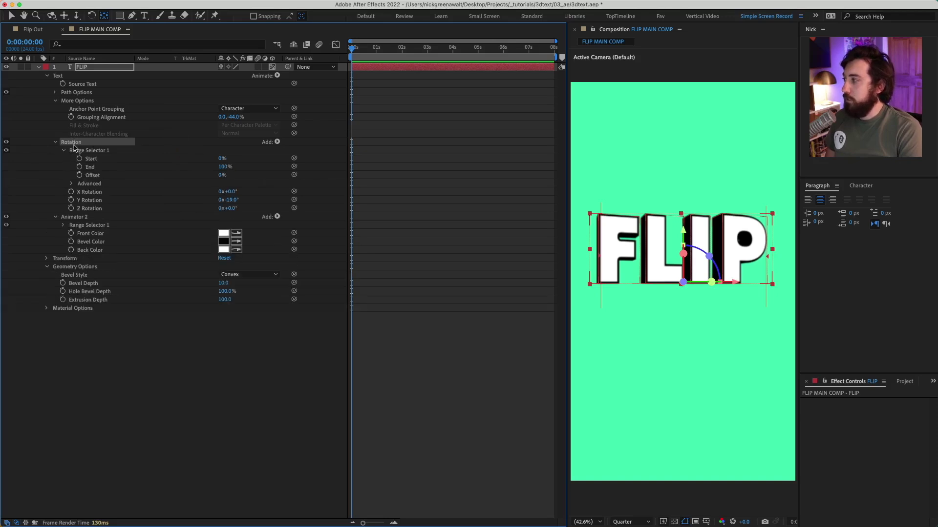
left_click(72, 184)
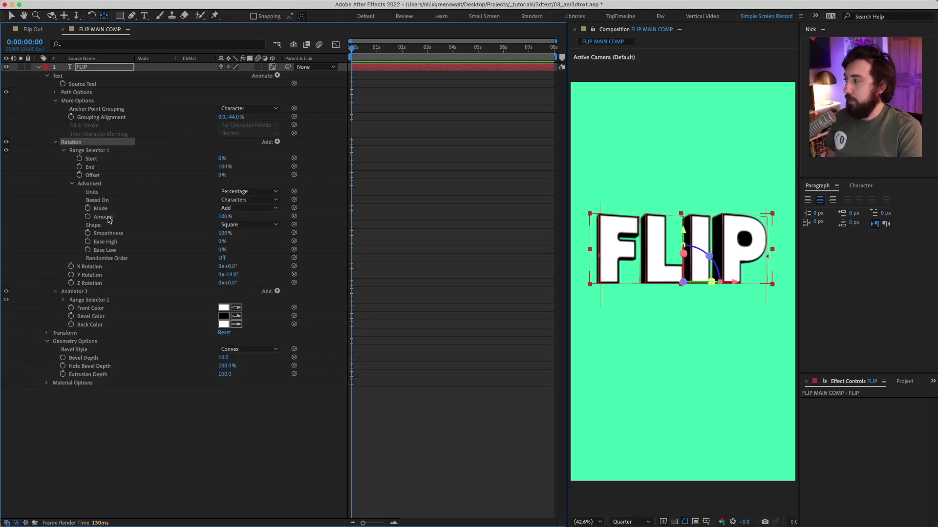
left_click_drag(234, 276, 243, 268)
left_click_drag(233, 275, 230, 272)
type("0")
key("Return")
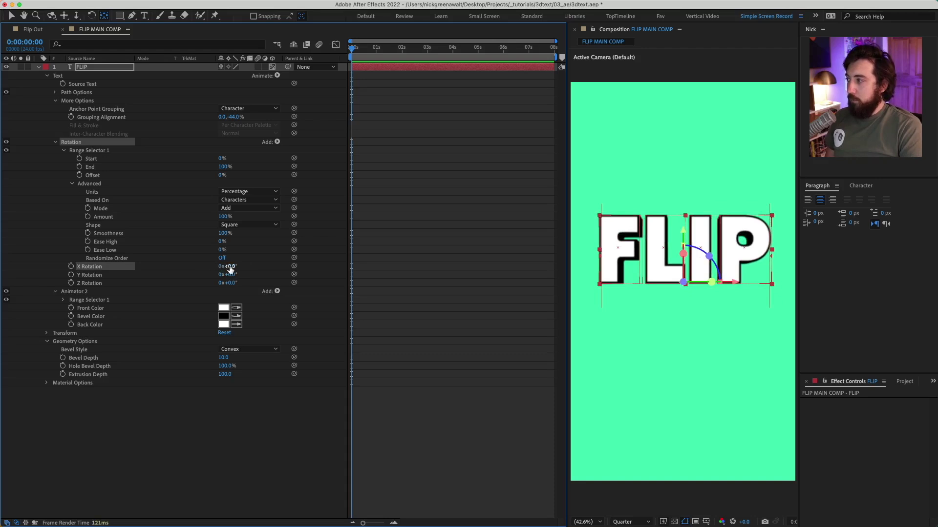
Try out the X Rotation on the characters, undo that, and set it to one full revolution (1x+0.0°)
left_click_drag(230, 268, 373, 266)
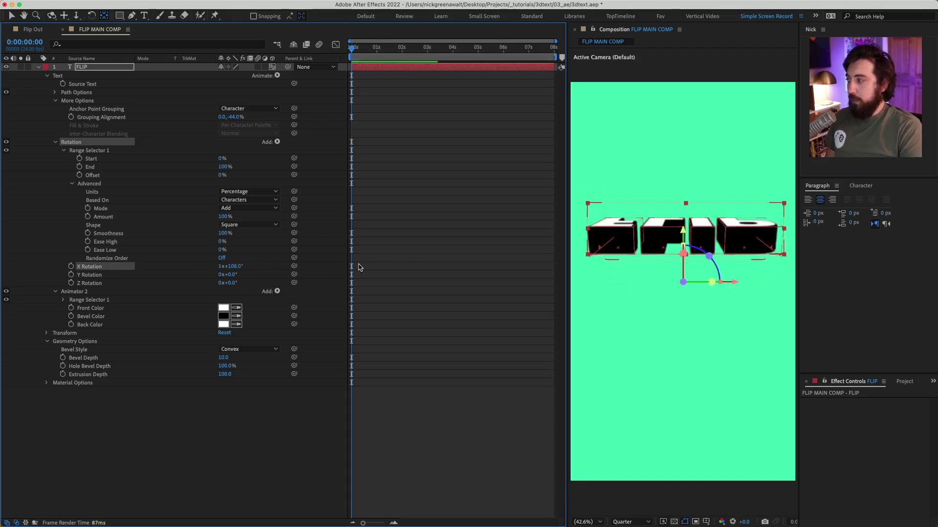
key("super+z")
left_click(221, 267)
type("1")
key("Return")
Start keyframing the Rotation Range Selector's Offset at the beginning of the timeline with a value of -100%
left_click_drag(356, 57, 464, 53)
key("Home")
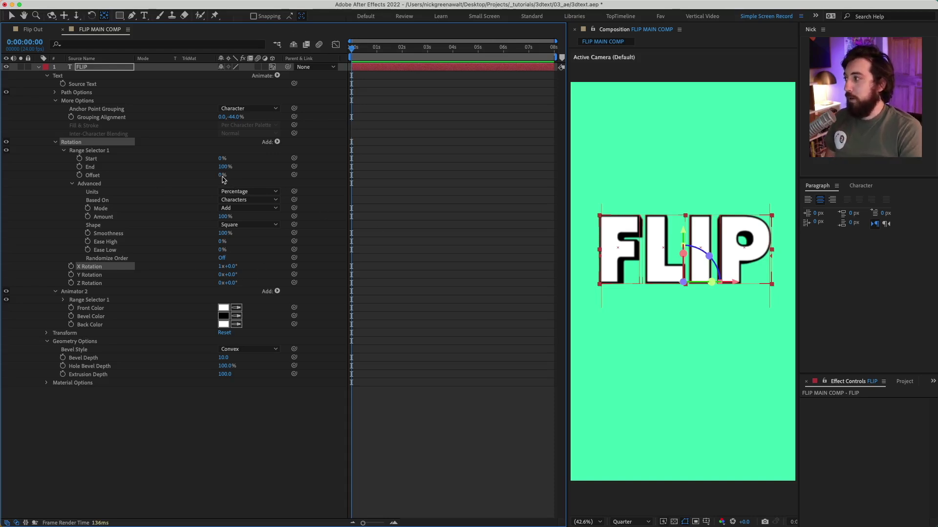
mouse_move(219, 178)
left_mouse_down()
mouse_move(291, 178)
mouse_move(219, 178)
left_mouse_up()
left_click(80, 175)
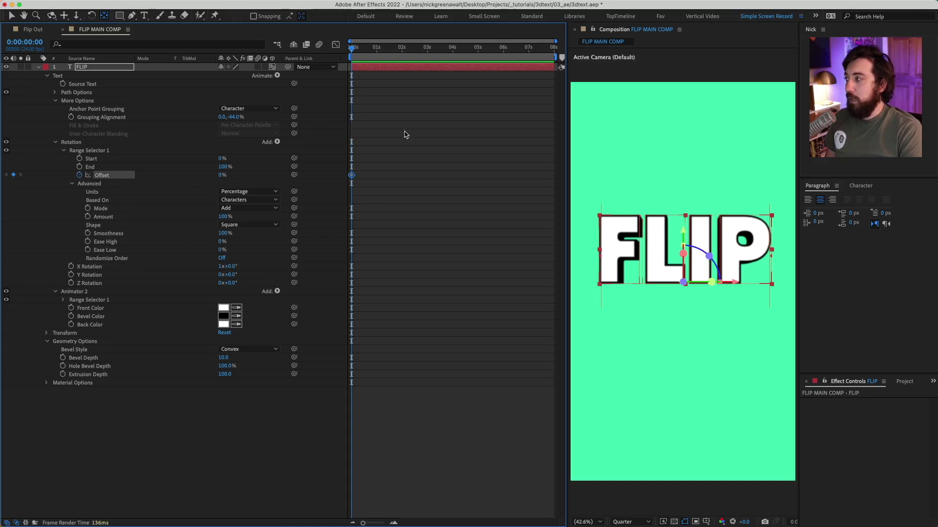
left_click_drag(219, 175, 135, 176)
key("space")
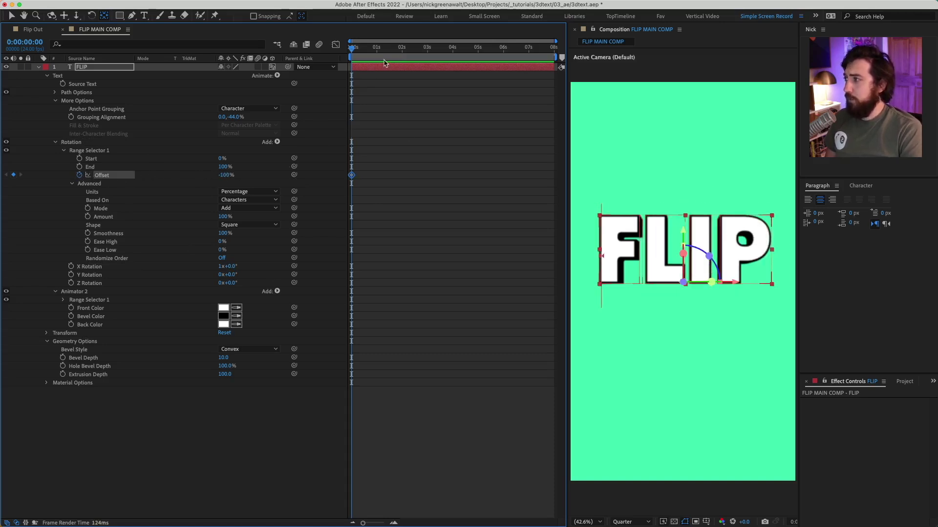
Add an Offset keyframe of 100% at the 2-second mark and play back the flip animation from the start
left_click(225, 174)
type("100")
left_click(496, 171)
key("Home")
left_click(271, 66)
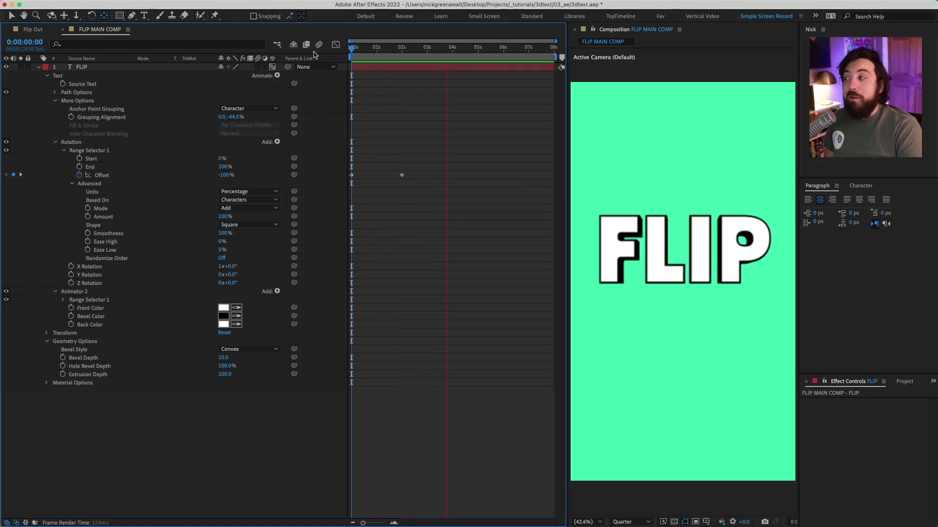
Set the Shape of the Rotation animator's Range Selector to Ramp Down and play back the letter flip
key("space")
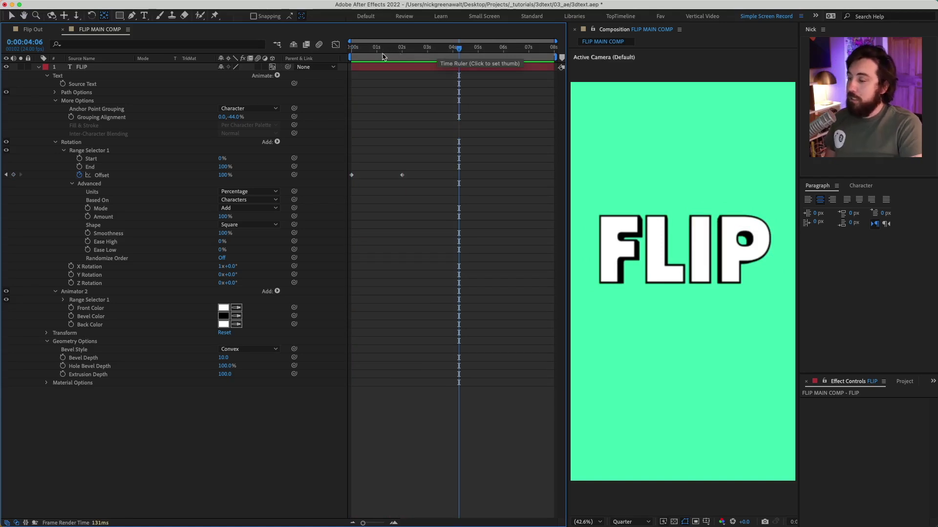
left_click_drag(391, 53, 357, 55)
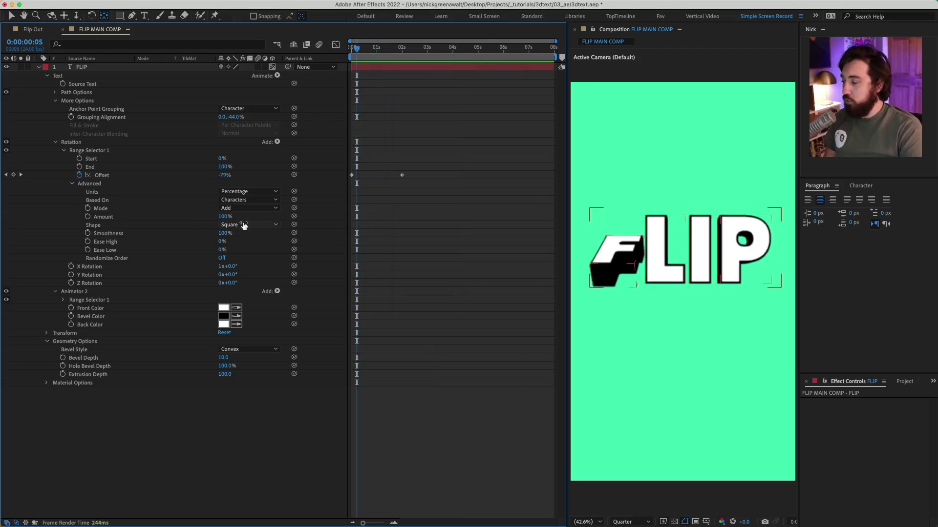
key("F2")
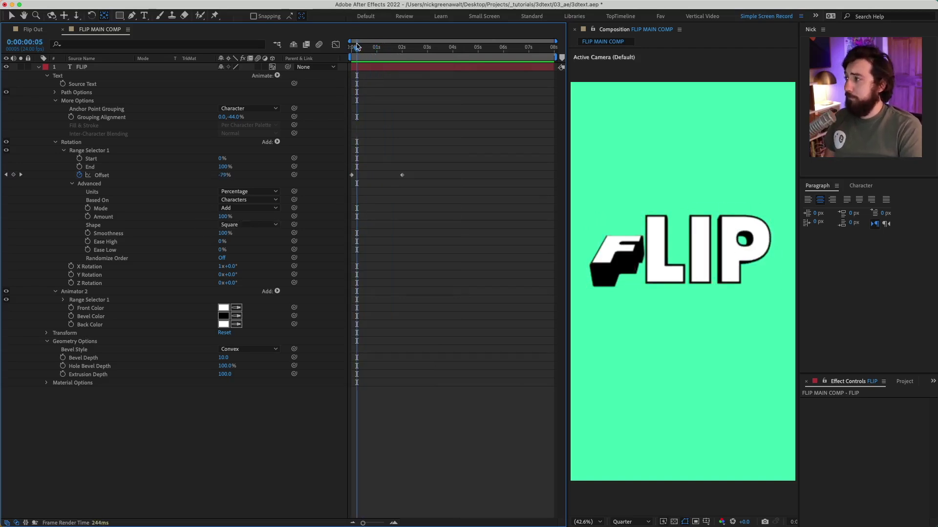
key("space")
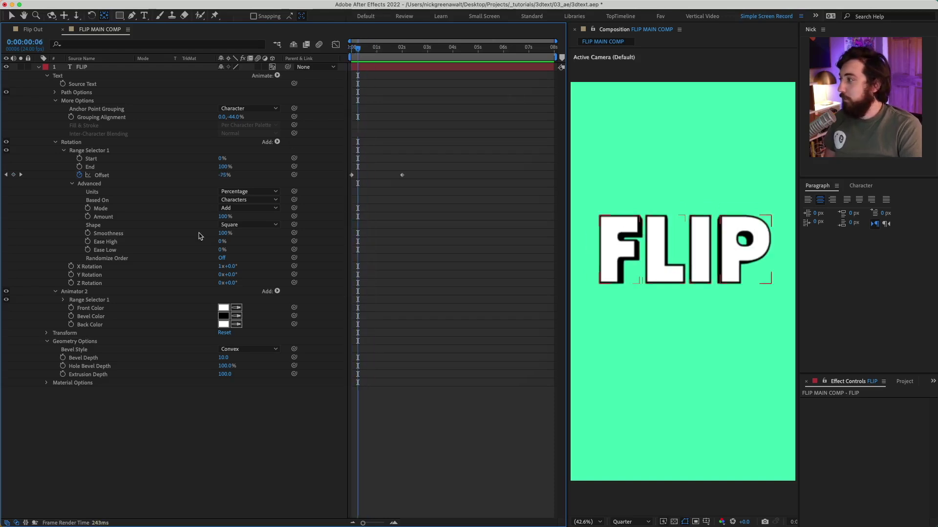
left_click(239, 223)
left_click(263, 257)
key("space")
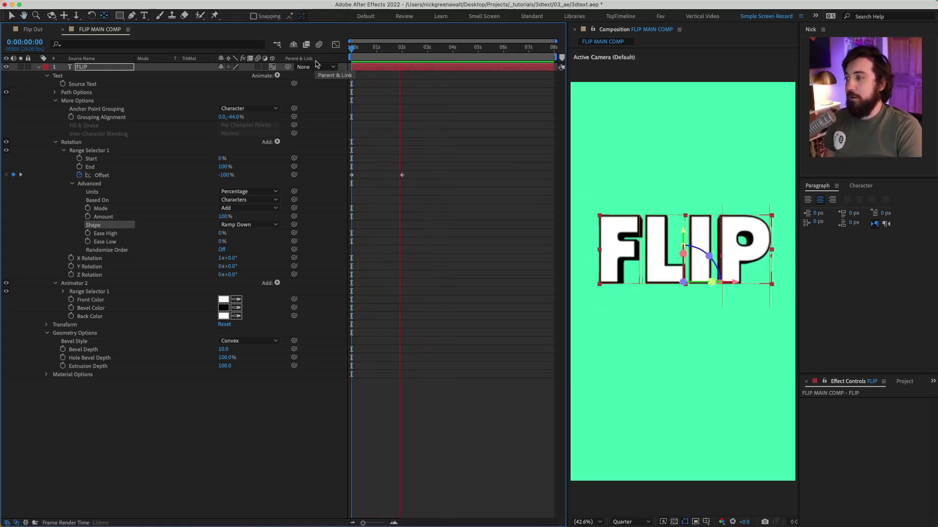
Set the Rotation Range Selector's Ease High and Ease Low to 69% each and return to the start of the timeline
left_click(366, 50)
left_click_drag(367, 50, 411, 49)
left_click(220, 235)
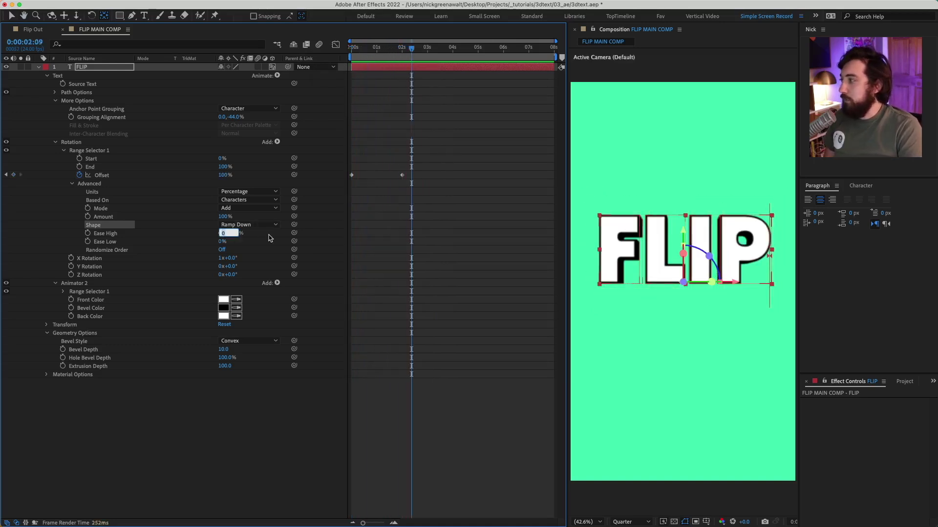
type("69")
key("Tab")
type("6")
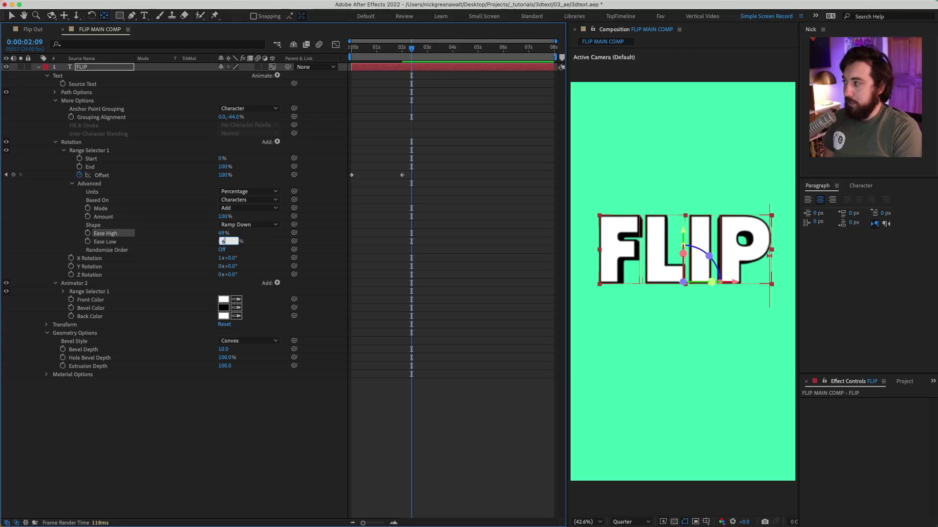
type("9")
key("Return")
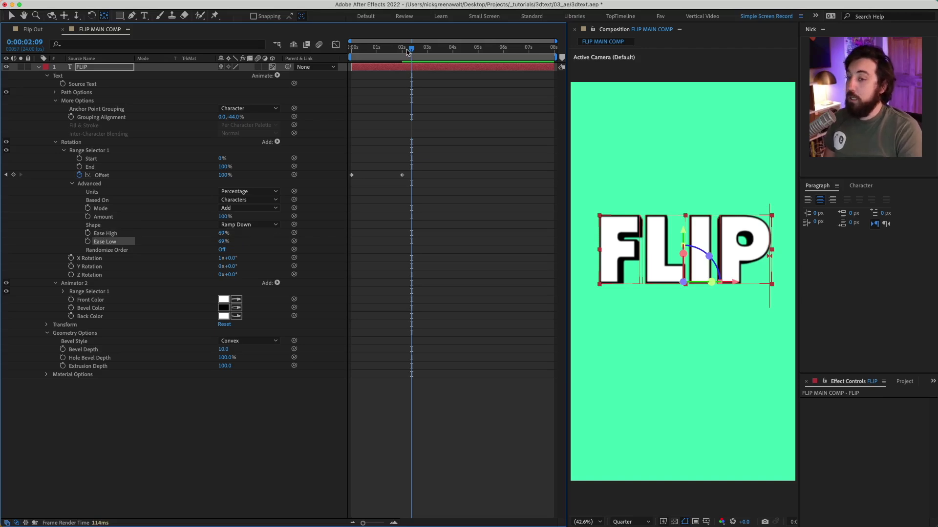
left_click_drag(407, 52, 311, 55)
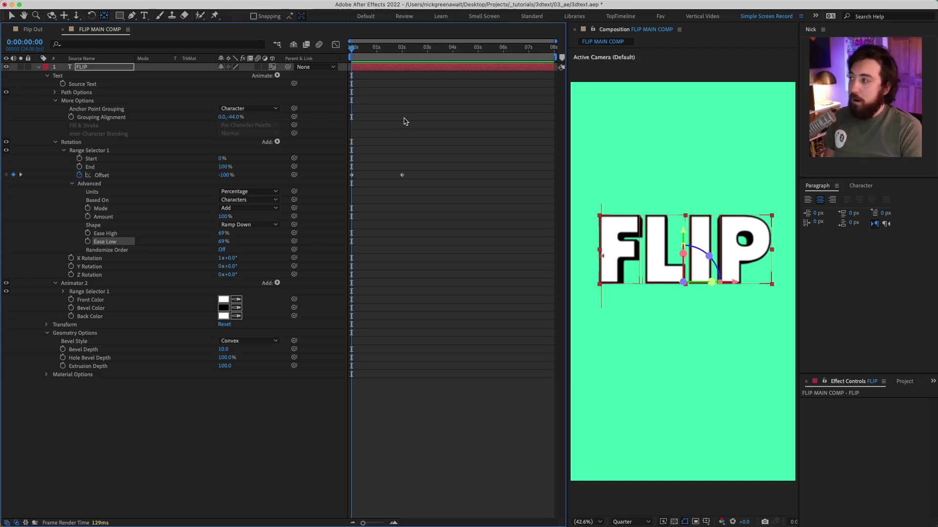
Retime the Rotation Offset keyframes so the first sits at 1 second and the last at 2 seconds
left_click_drag(416, 169, 370, 177)
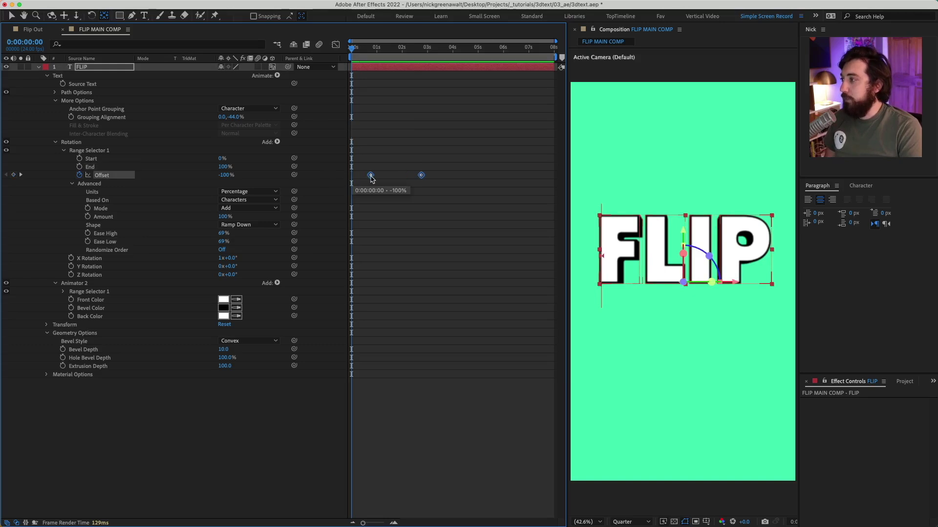
left_click(377, 49)
left_click_drag(370, 177, 377, 178)
left_click(401, 49)
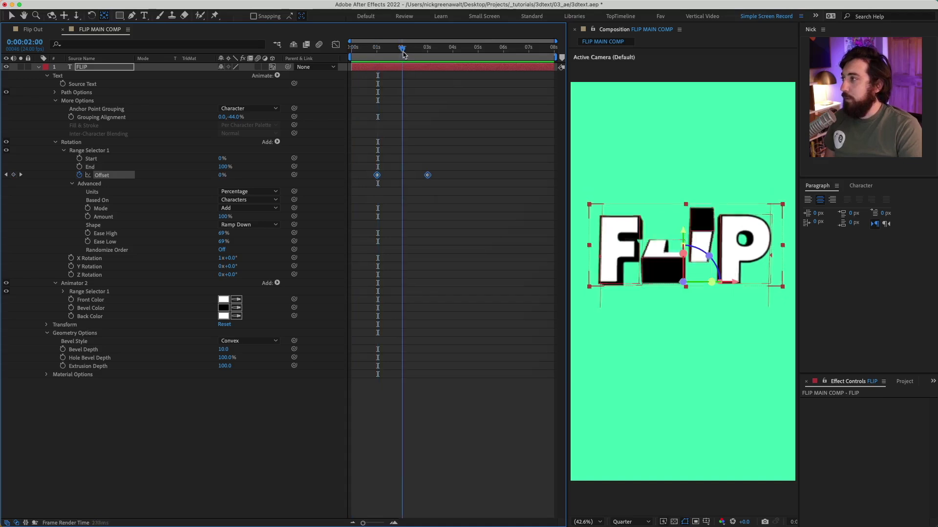
left_click(403, 49)
left_click(434, 121)
left_click_drag(428, 175, 403, 175)
left_click(409, 183)
left_click(365, 58)
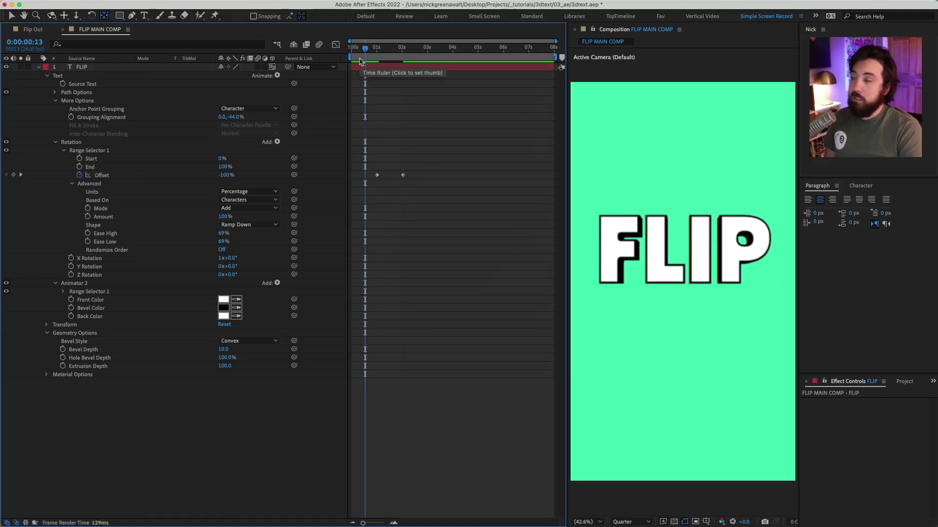
Duplicate the Rotation animator on the FLIP layer and reveal the copy's Range Selector properties
left_click(190, 158)
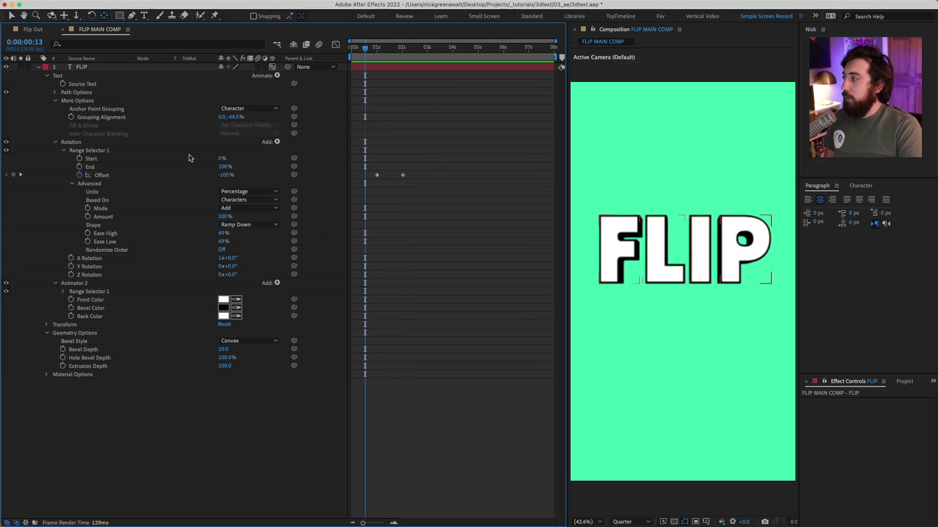
left_click(78, 144)
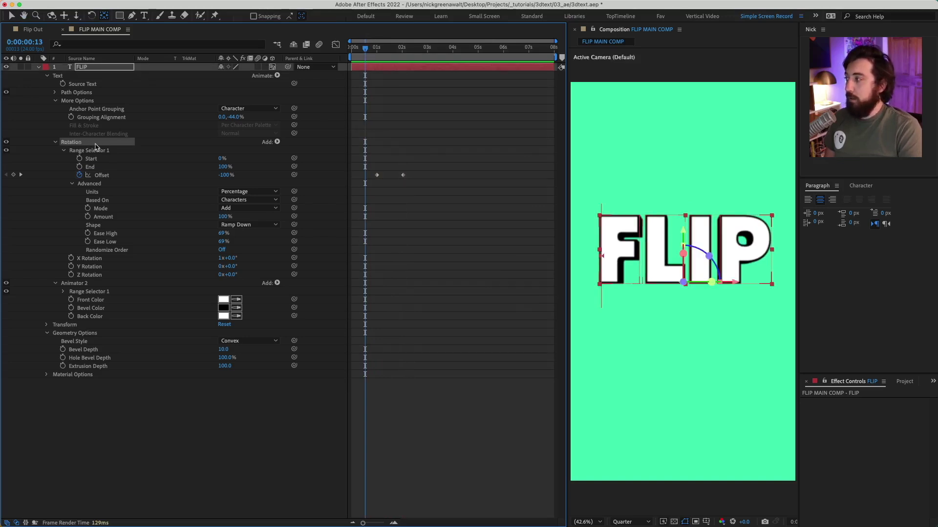
key("super+d")
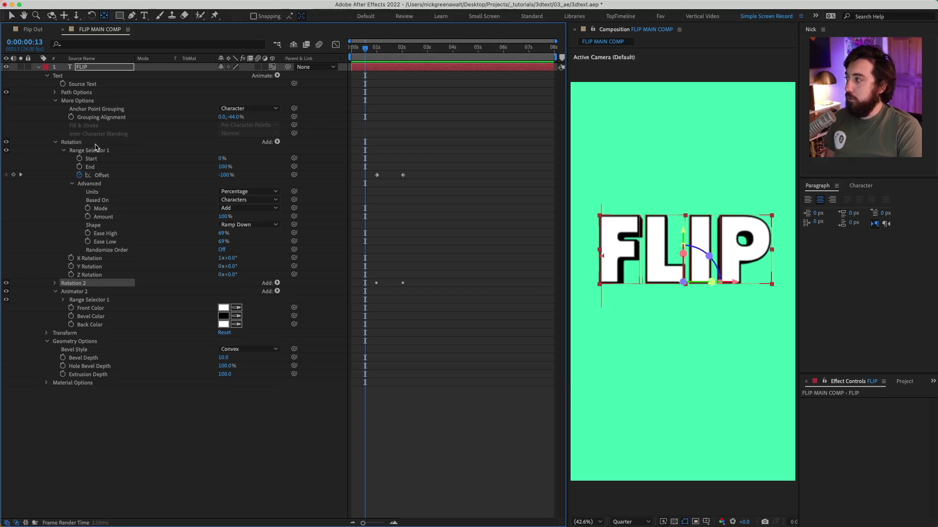
left_click(55, 283)
left_click(63, 292)
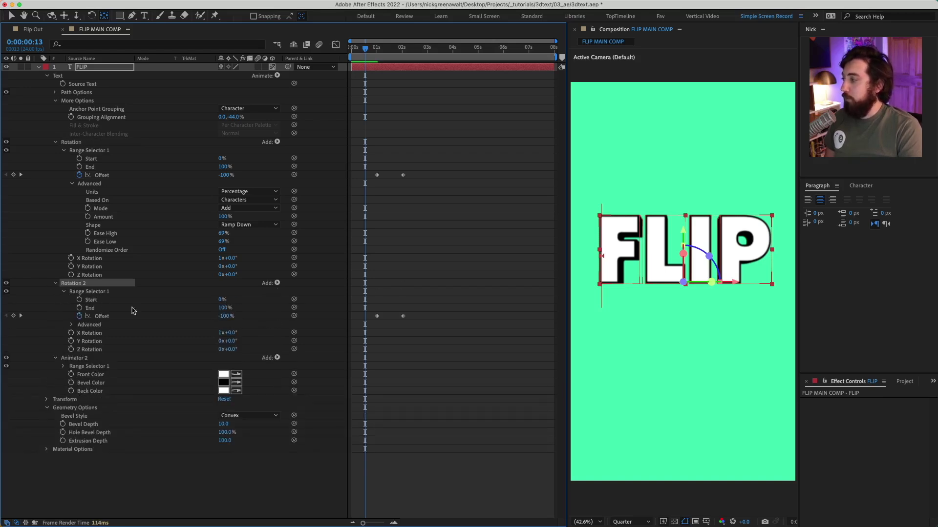
Spread Rotation 2's Offset keyframes to about frame 3 and 0:00:02:19, and preview the result from the start
left_click_drag(376, 316, 422, 318)
left_click(353, 51)
key("space")
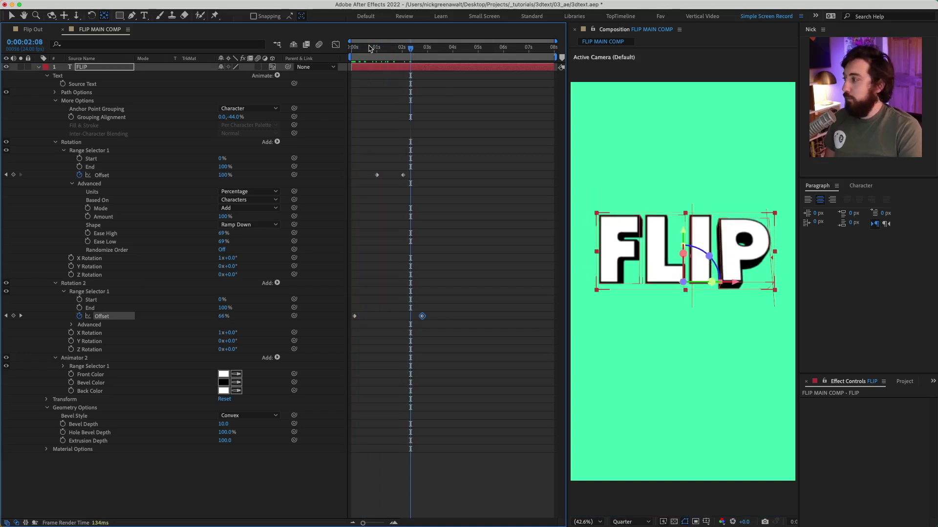
key("Home")
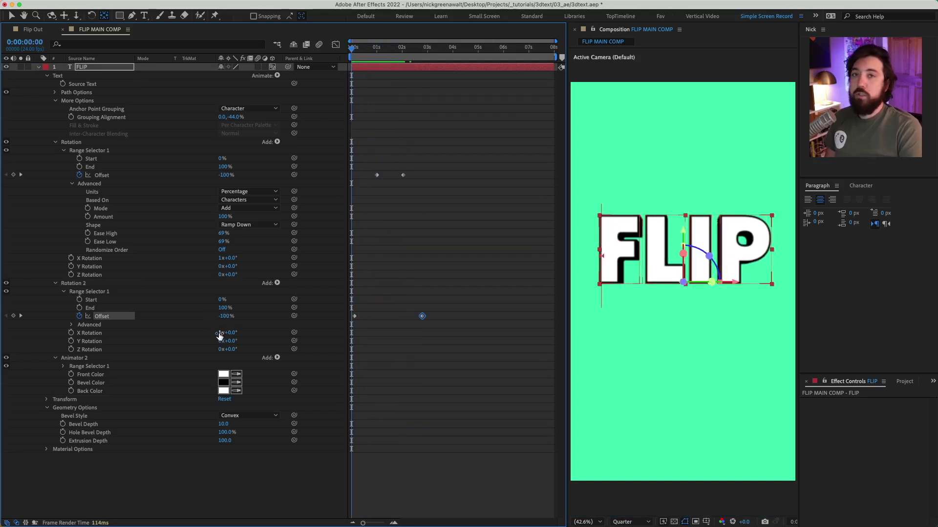
Set Rotation 2's X Rotation to 0x-25.0° and scrub through the animation up to 0:00:02:19
left_click(220, 333)
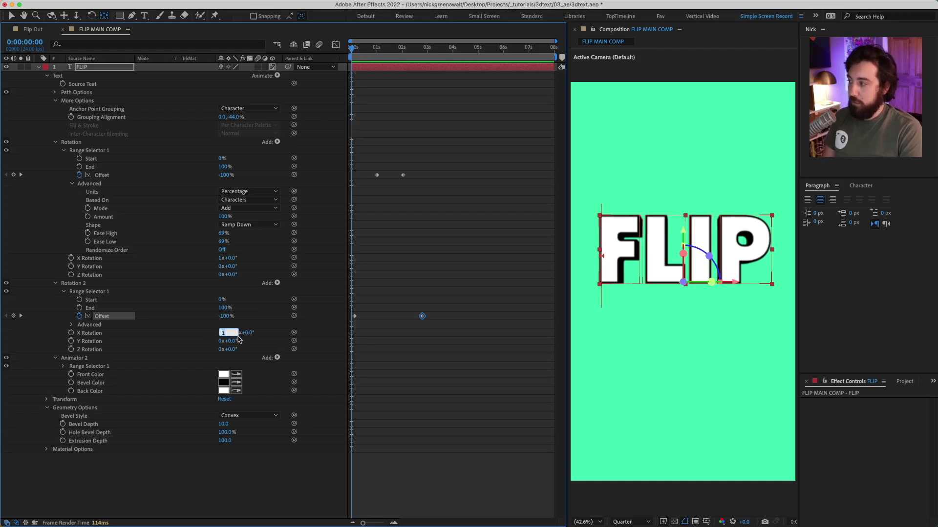
left_click(242, 336)
left_click(235, 334)
type("-25")
left_click(381, 256)
left_click_drag(354, 49, 423, 57)
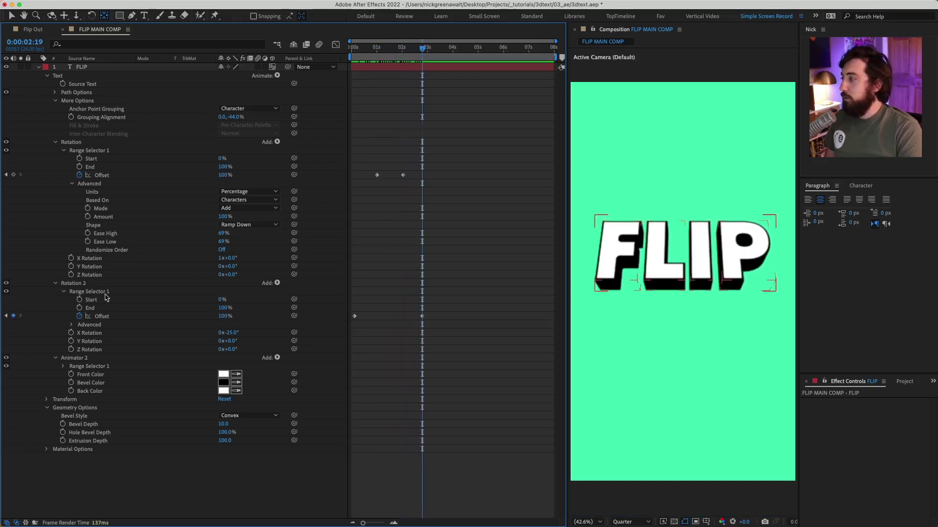
Reveal the Advanced settings of Rotation 2's Range Selector and set its Shape to Smooth
left_click(71, 325)
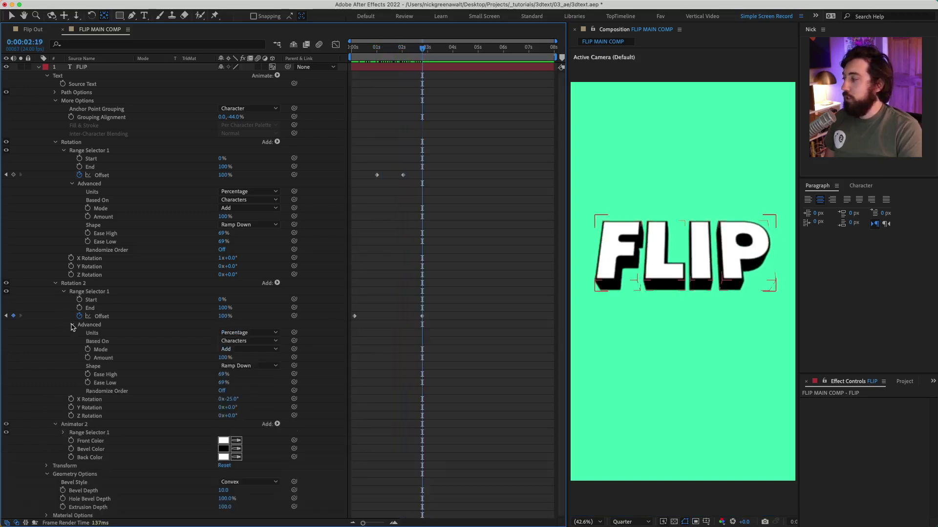
left_click(252, 366)
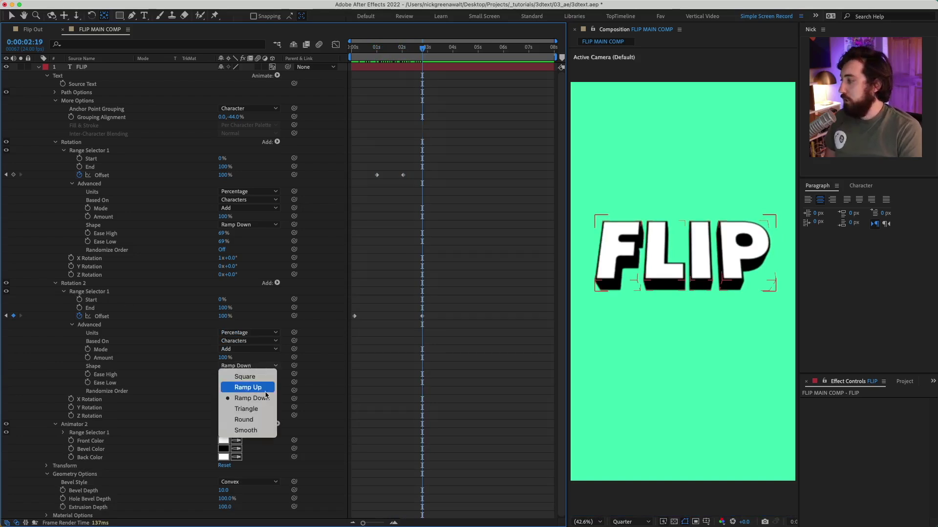
left_click(266, 432)
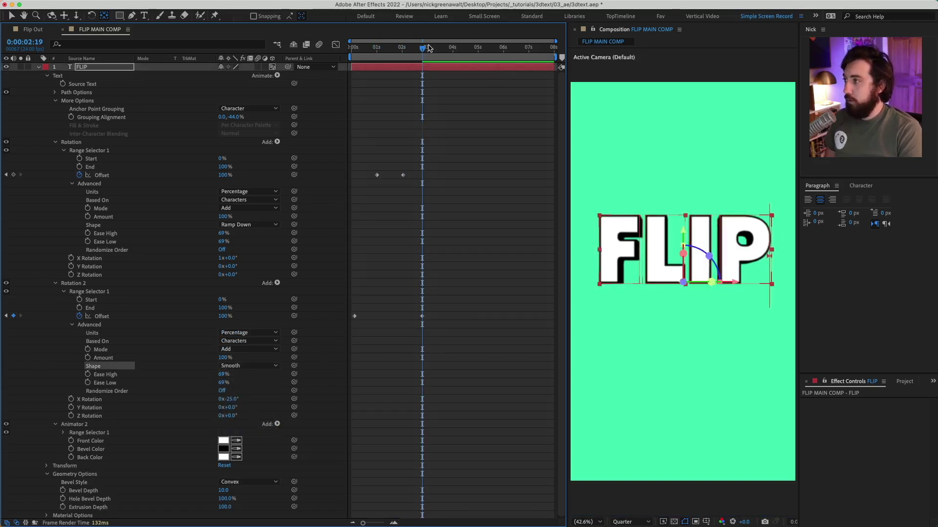
End the work area just after Rotation 2's last Offset keyframe and play back the animation from the start
key("n")
key("Page_Up")
key("Page_Up")
key("Page_Up")
key("Page_Up")
key("Page_Up")
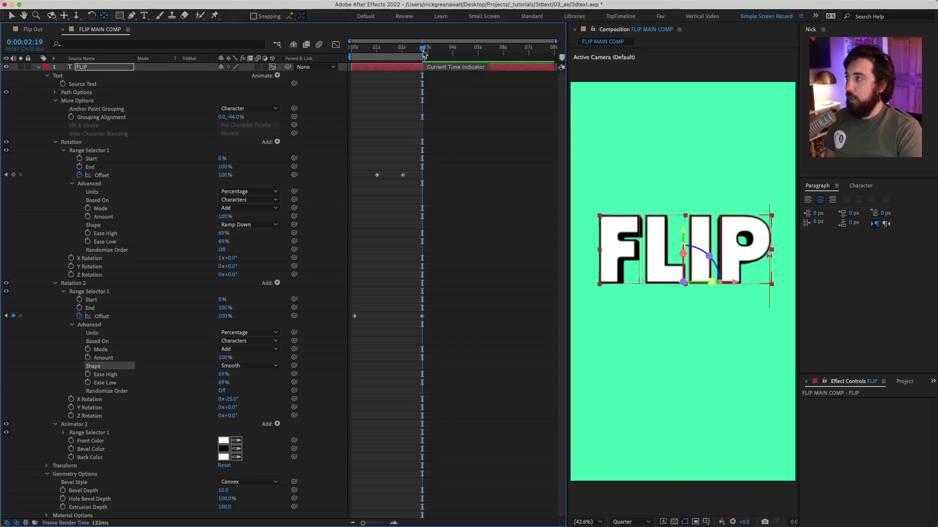
key("Home")
key("space")
key("space")
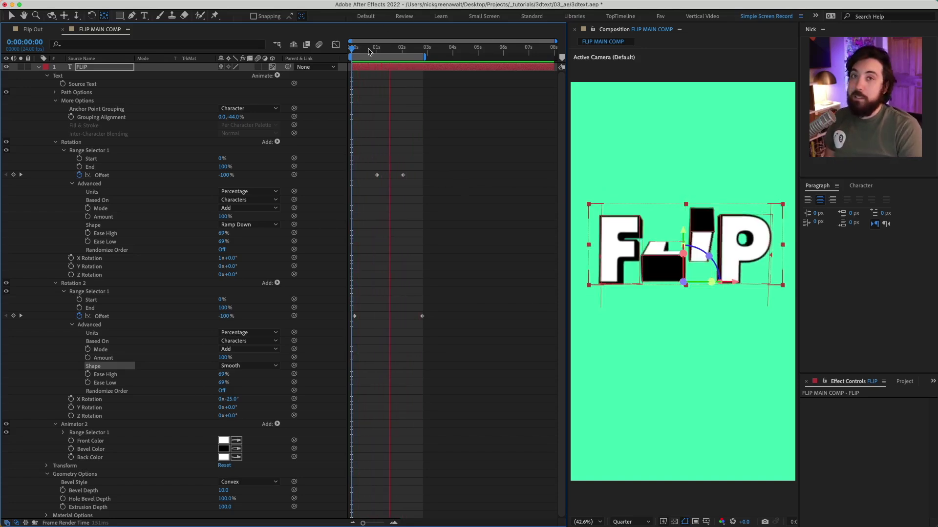
key("space")
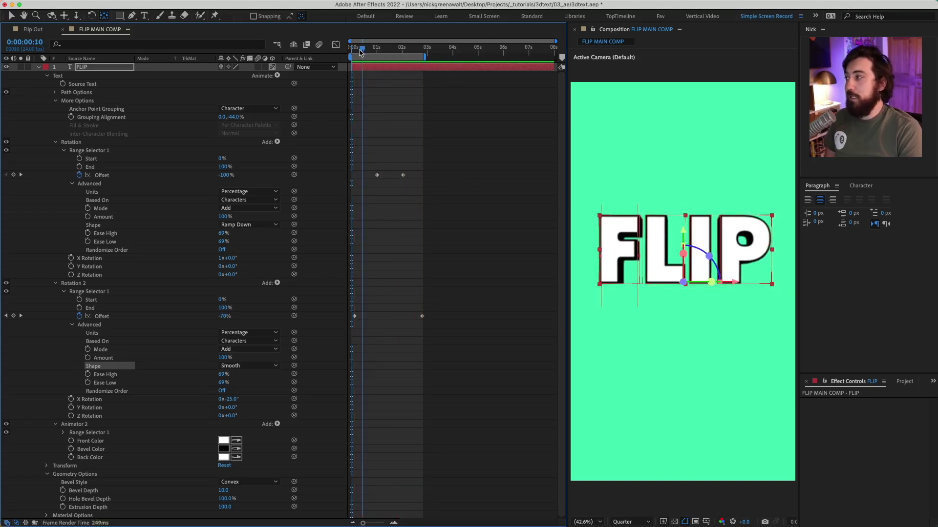
Set Rotation 2's Ease High and Ease Low to 0% each and play the animation from the start
left_click(224, 374)
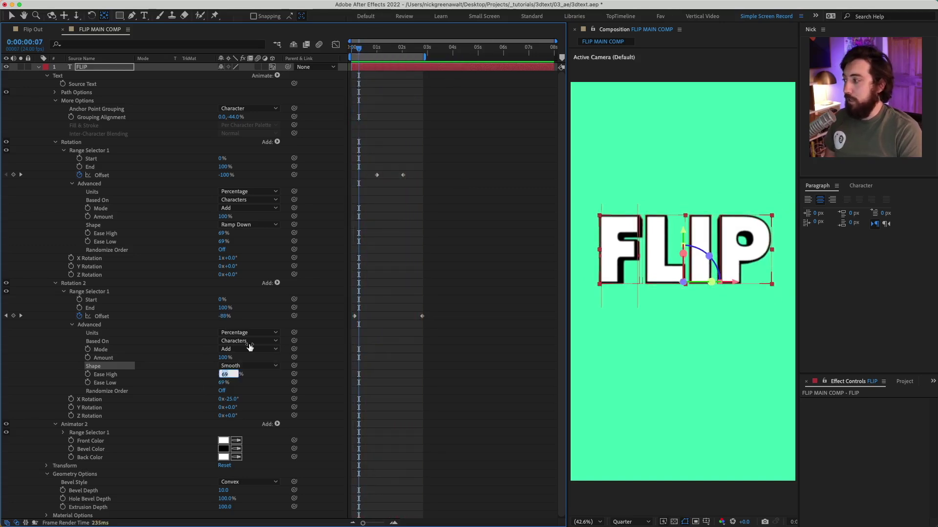
type("0")
key("Tab")
type("0")
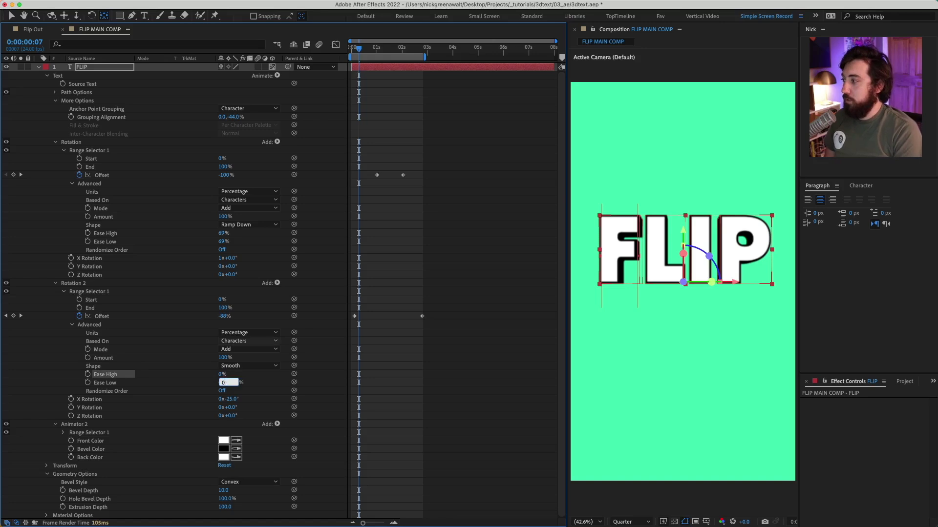
left_click(387, 237)
key("Home")
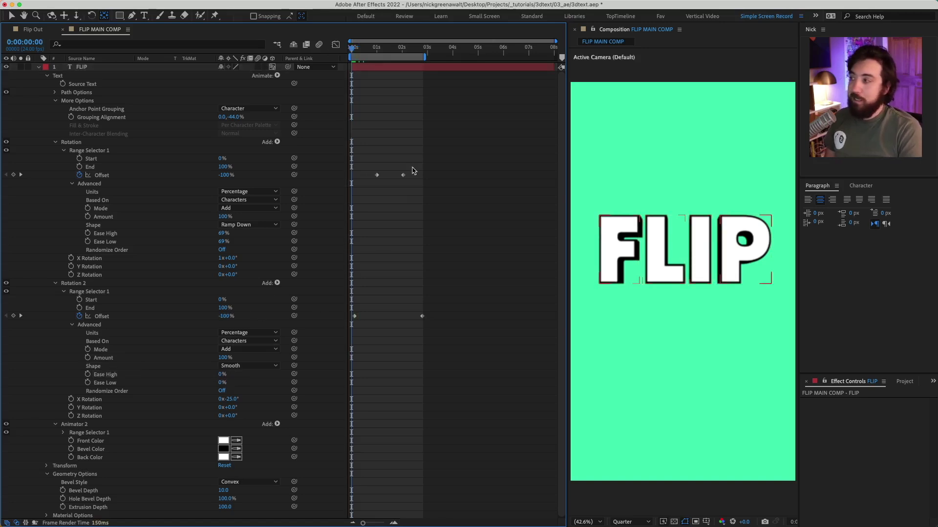
key("space")
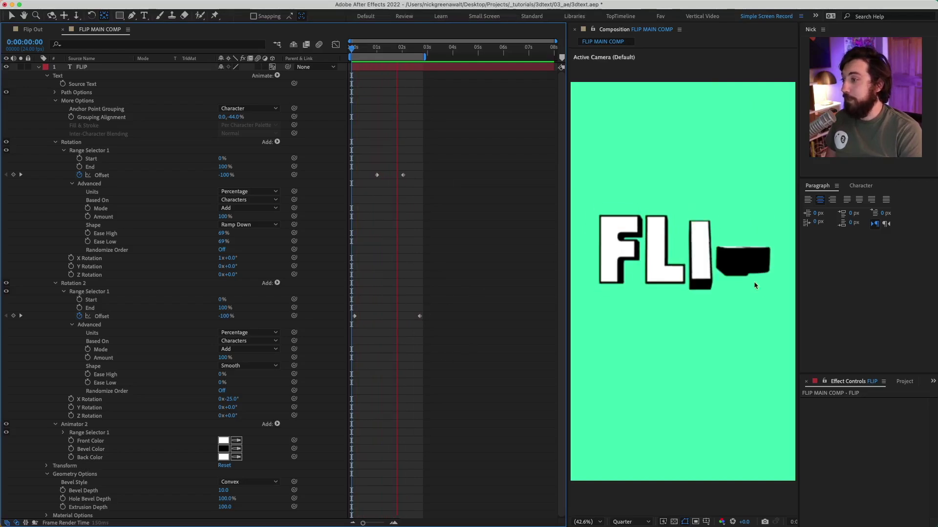
Move Rotation 2's last Offset keyframe earlier to about 2.5 seconds and replay the animation
key("space")
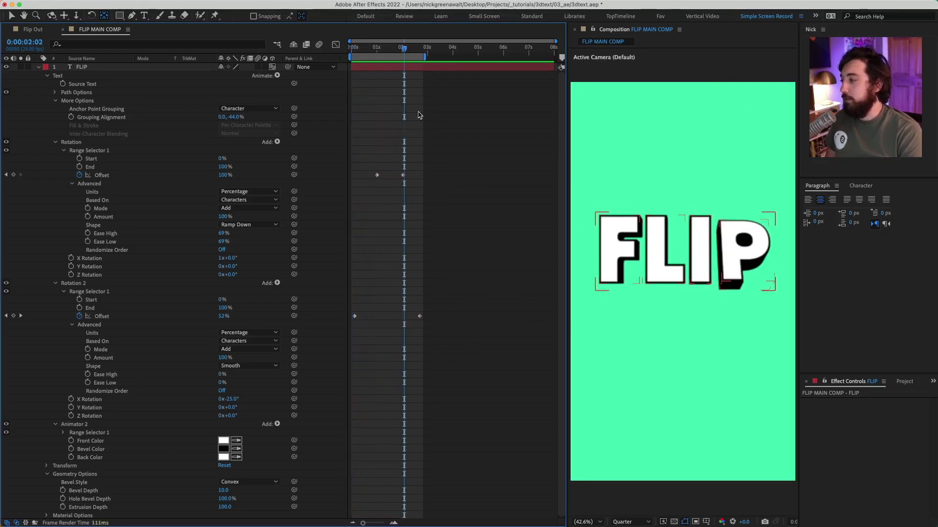
left_click_drag(421, 317, 413, 321)
key("space")
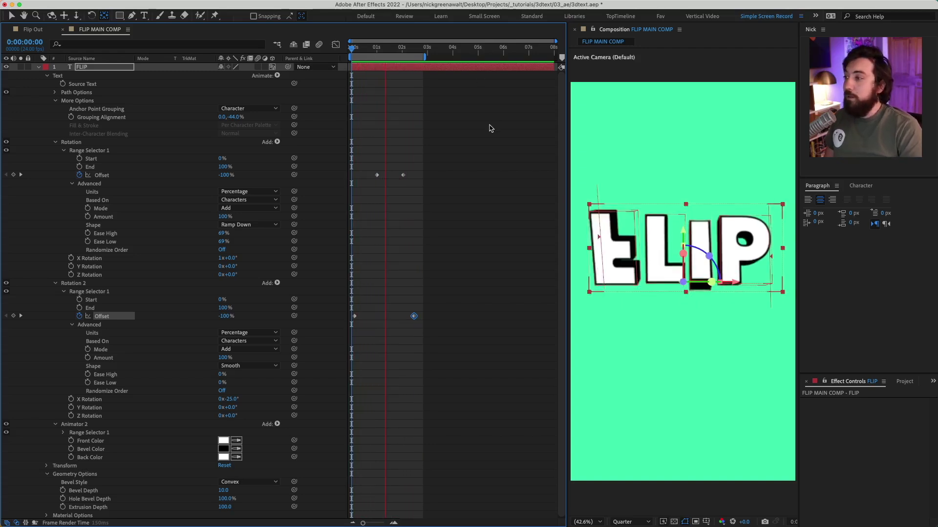
key("space")
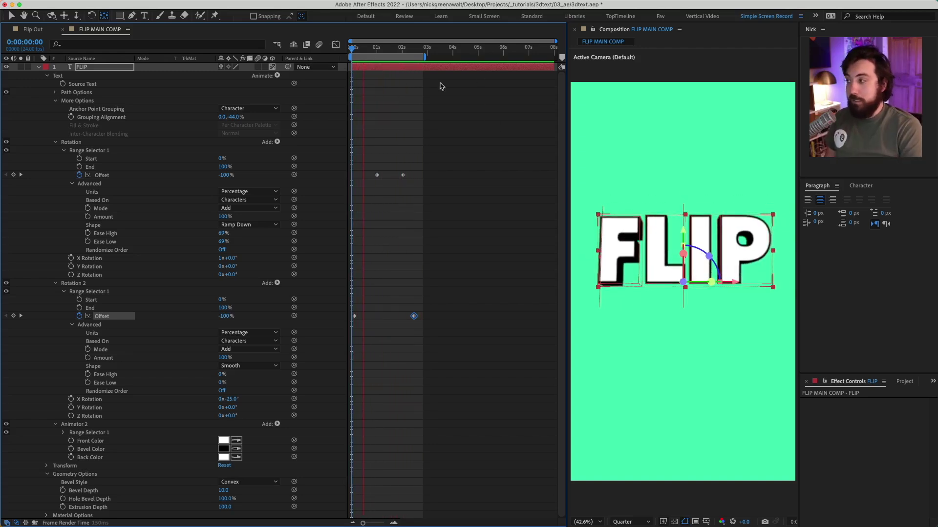
Park the playhead at frame 9 and add a Position property to the Rotation 2 animator
left_click(362, 48)
left_click_drag(362, 52, 360, 52)
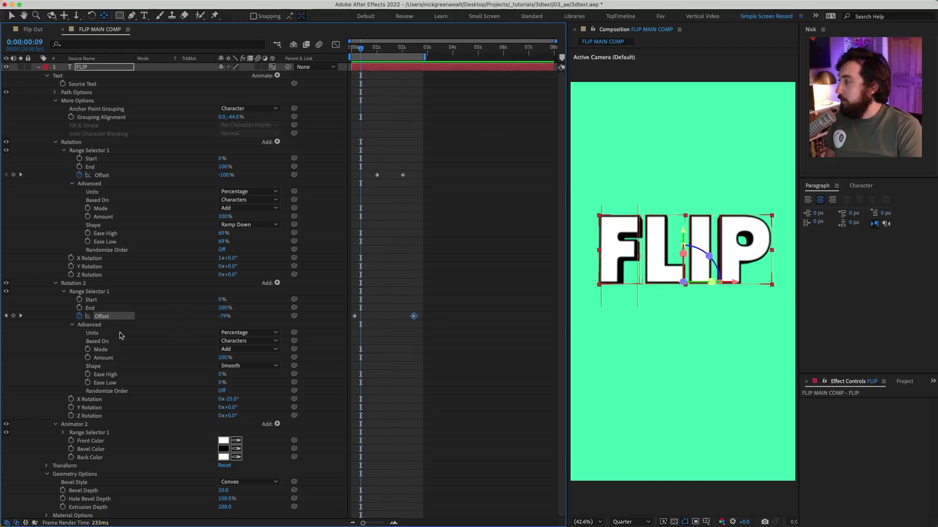
left_click(74, 285)
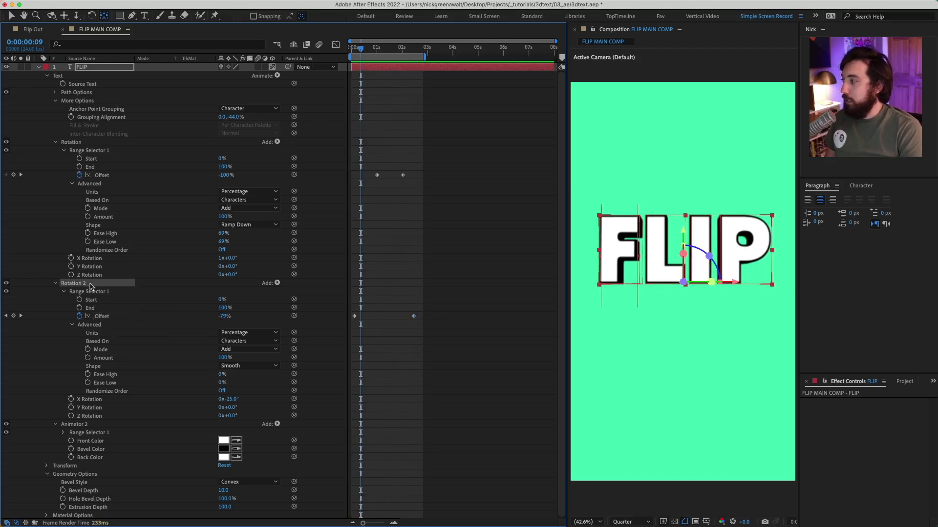
left_click(277, 284)
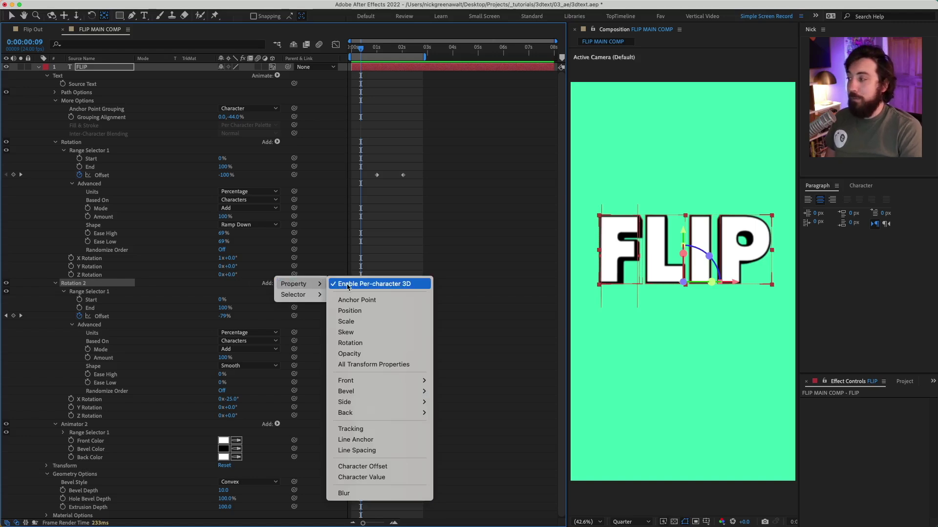
left_click(351, 310)
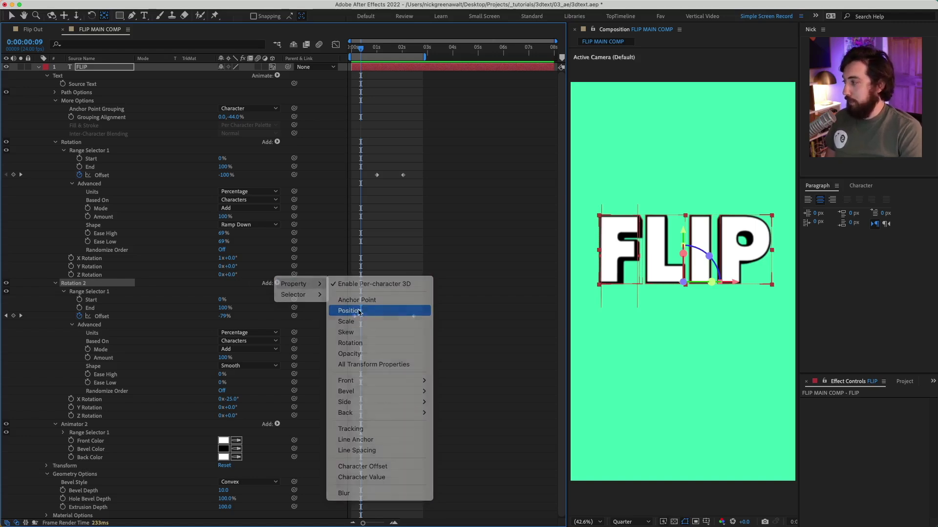
Set Rotation 2's Position to 0.0, -200.0, 0.0 and scrub through the start of the animation
left_click_drag(364, 48, 366, 49)
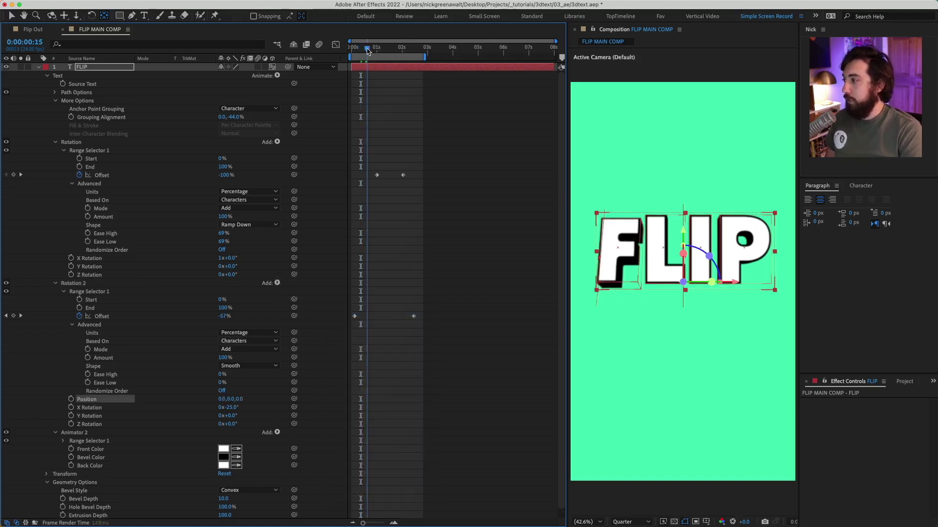
left_click_drag(229, 399, 136, 395)
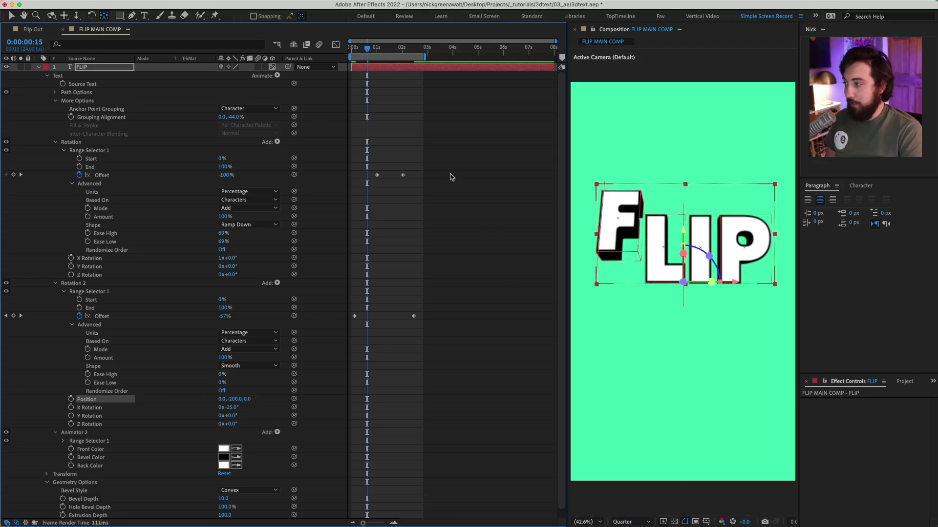
left_click_drag(367, 51, 326, 93)
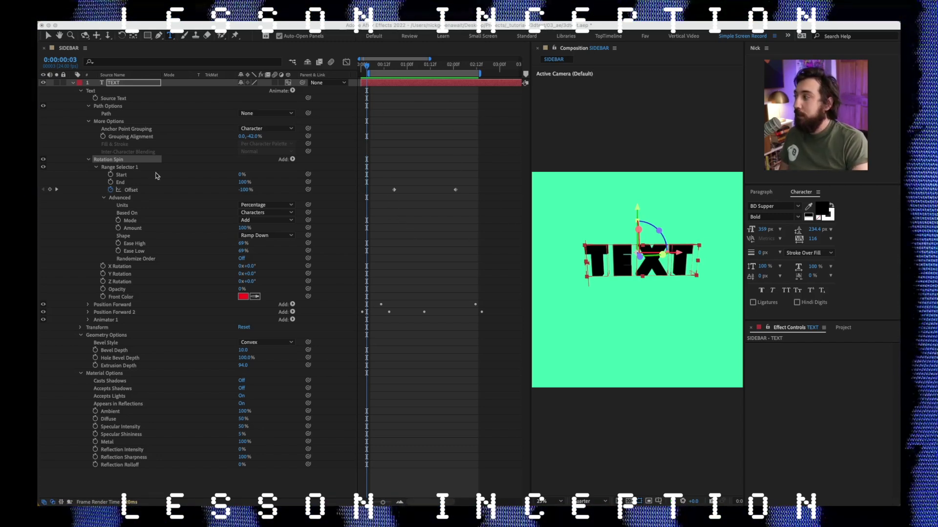
In the SIDEBAR comp, scrub through the Rotation Spin animation and raise that animator's Opacity to 57%
left_click(128, 163)
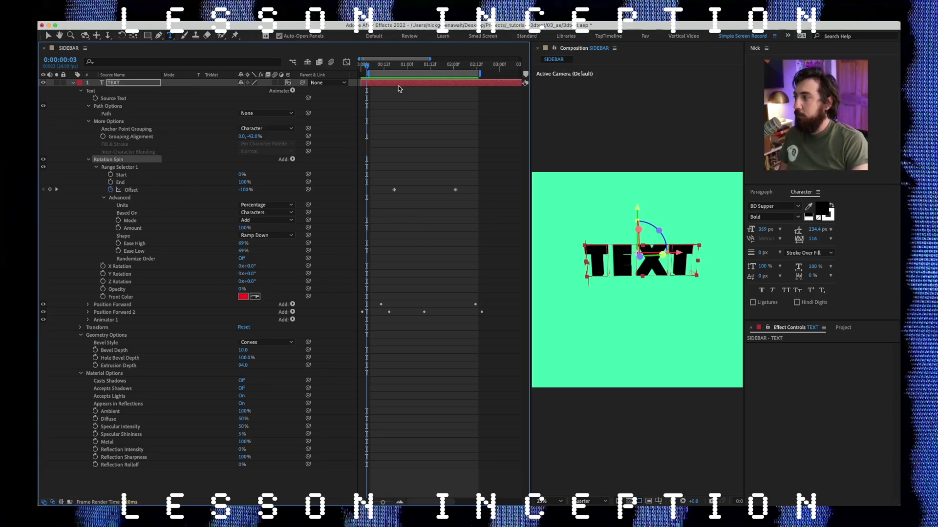
left_click(117, 291)
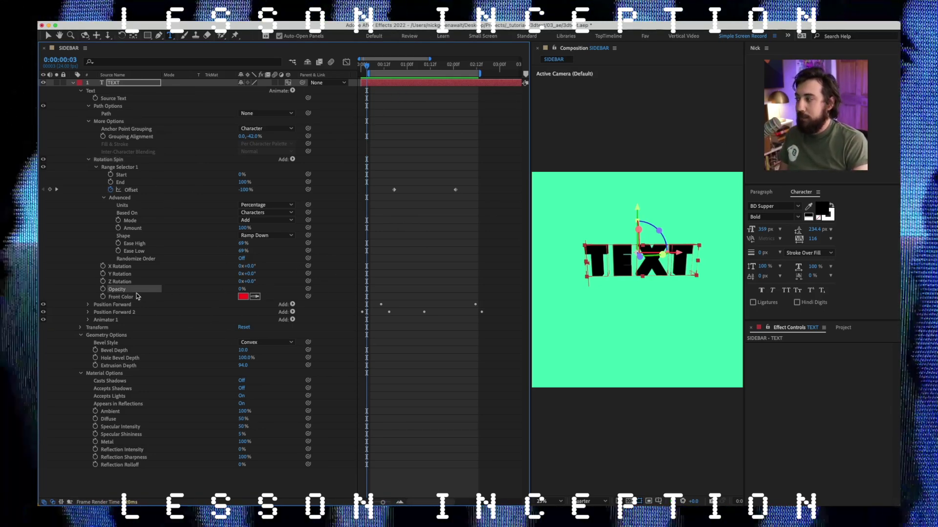
left_click(131, 298)
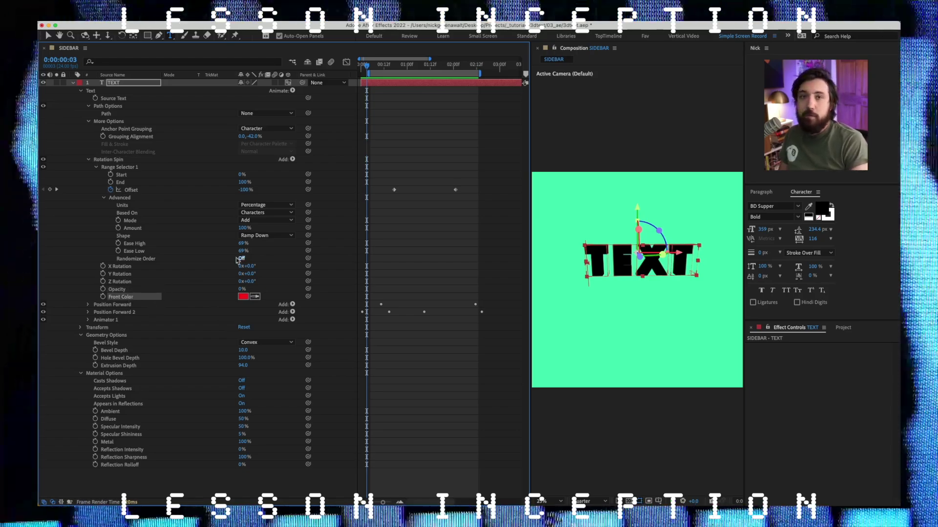
left_click_drag(373, 67, 428, 85)
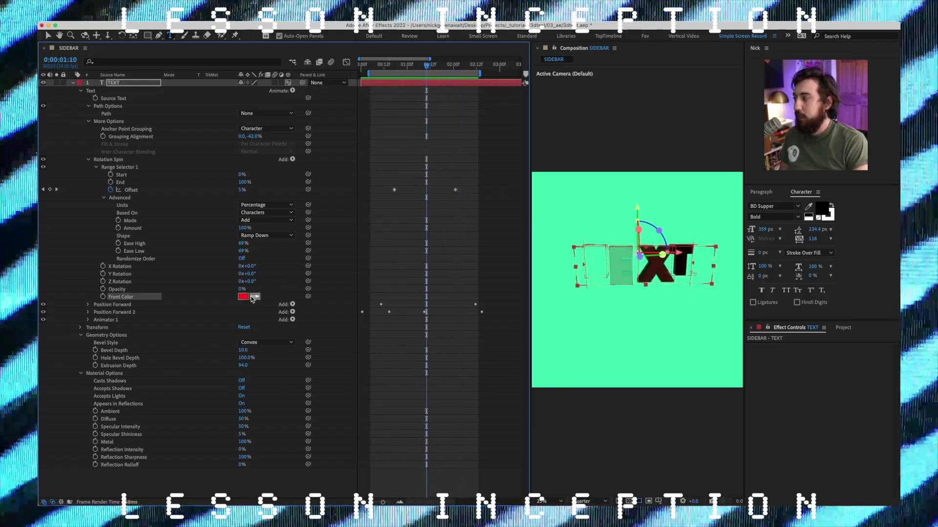
left_click_drag(436, 67, 467, 67)
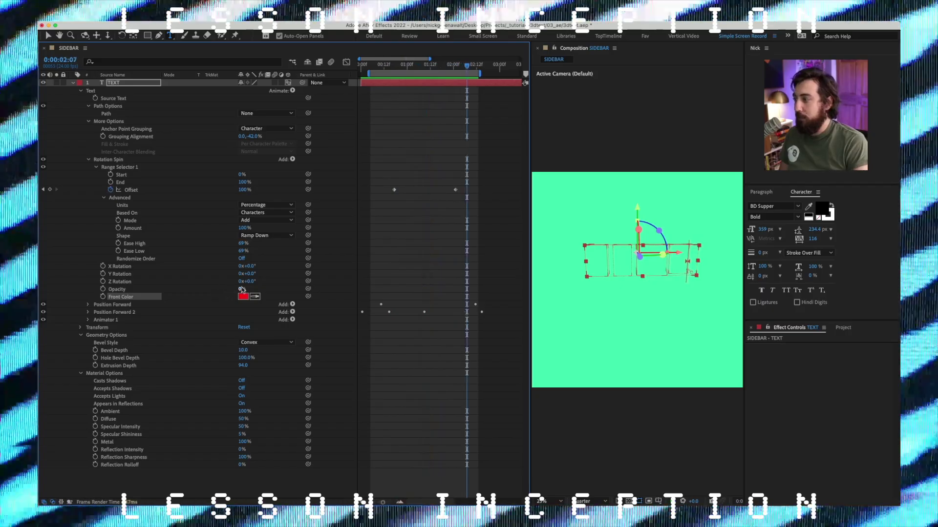
left_click_drag(241, 289, 267, 289)
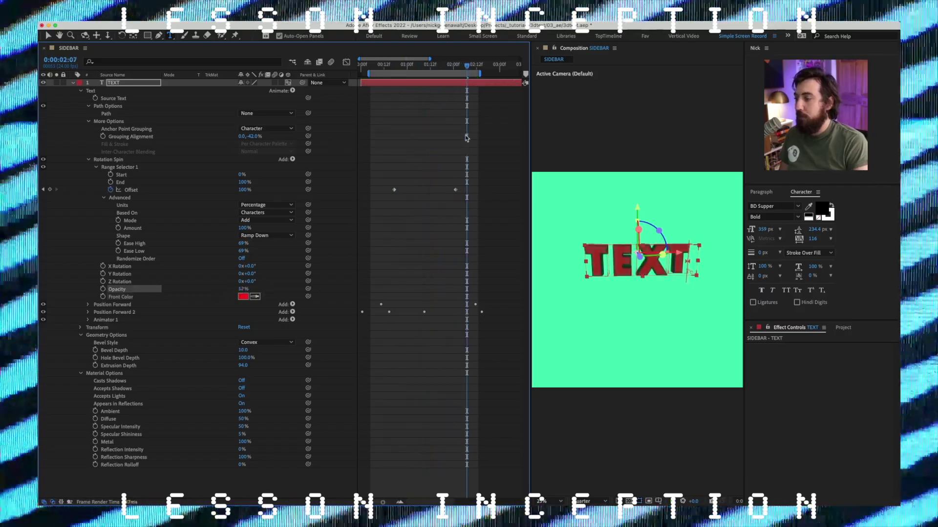
mouse_move(472, 64)
left_mouse_down()
mouse_move(440, 64)
mouse_move(470, 64)
mouse_move(485, 77)
mouse_move(477, 77)
left_mouse_up()
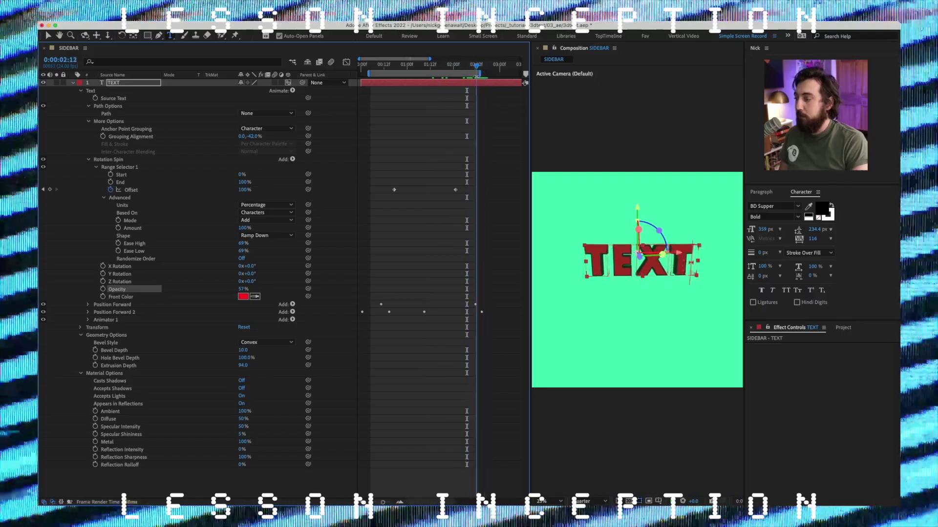
Add a Scale property to the Rotation Spin animator and reduce it to 68% on all axes
left_click(291, 159)
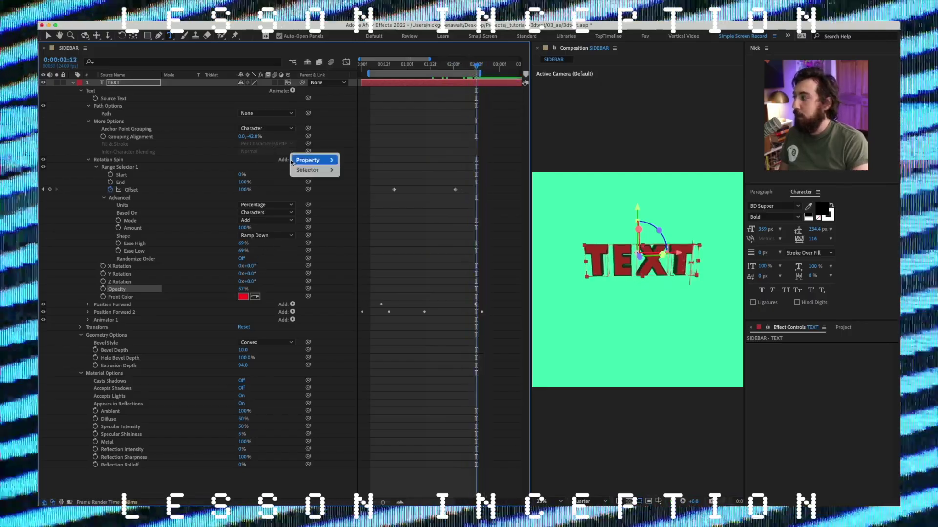
mouse_move(312, 160)
left_click(380, 196)
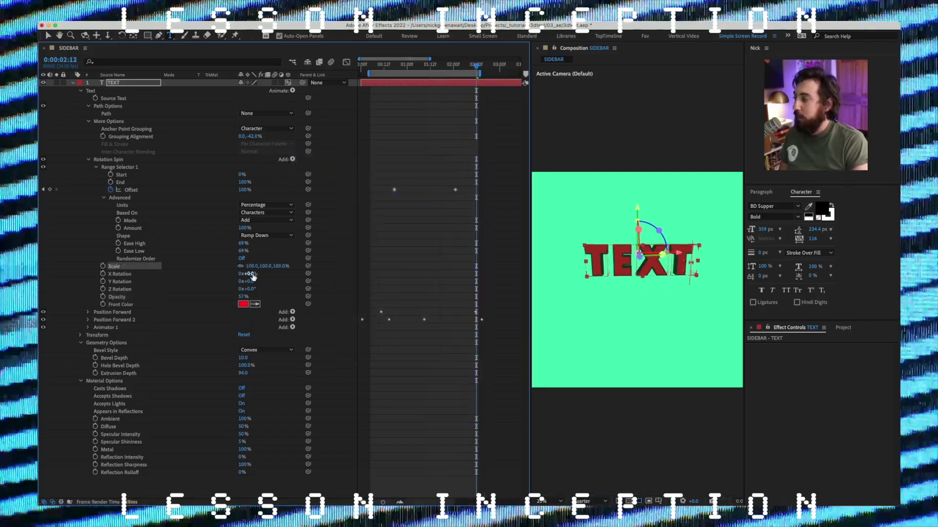
left_click_drag(254, 269, 242, 268)
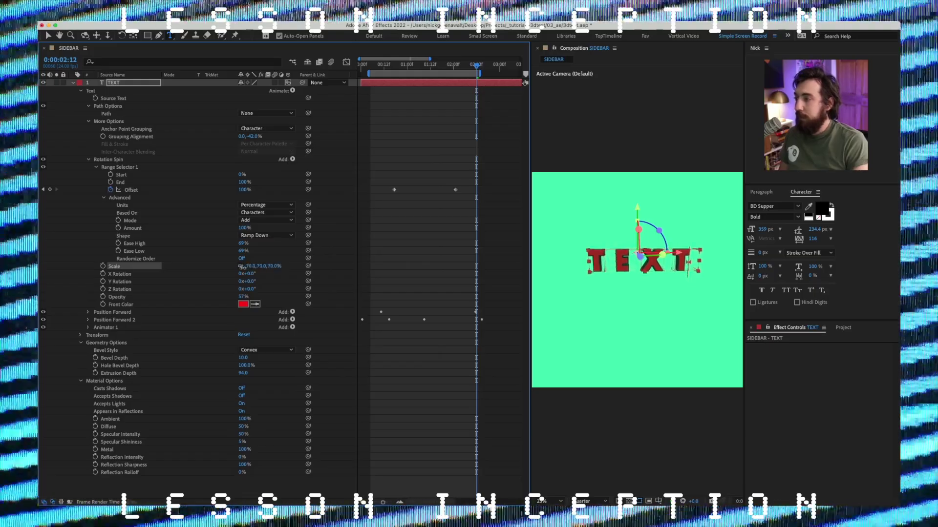
left_click_drag(473, 67, 470, 67)
Change the Rotation Spin Range Selector's Mode to Subtract and scrub through the animation to check it
left_click(149, 221)
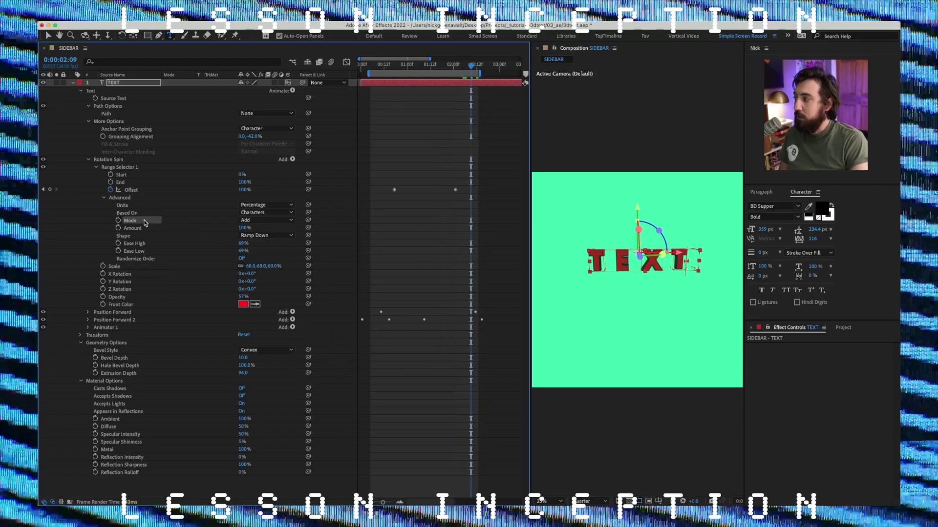
left_click(264, 220)
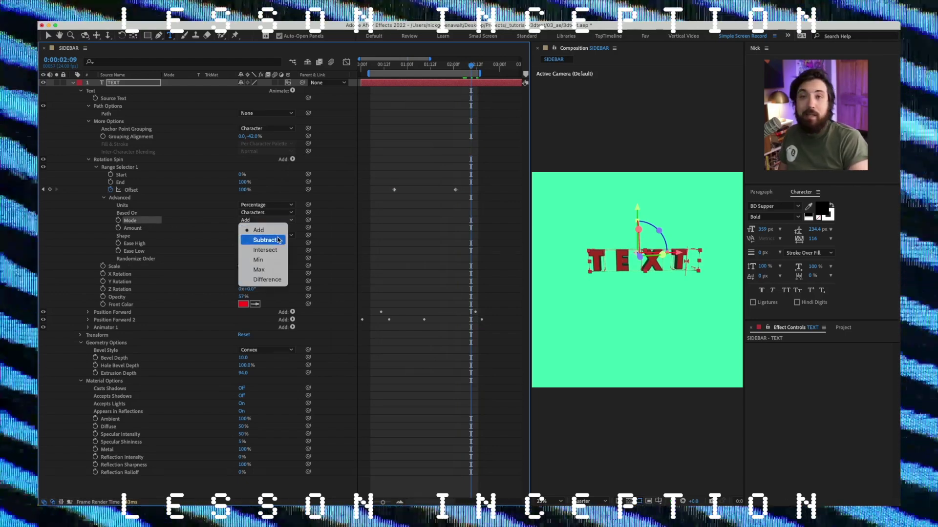
left_click(279, 240)
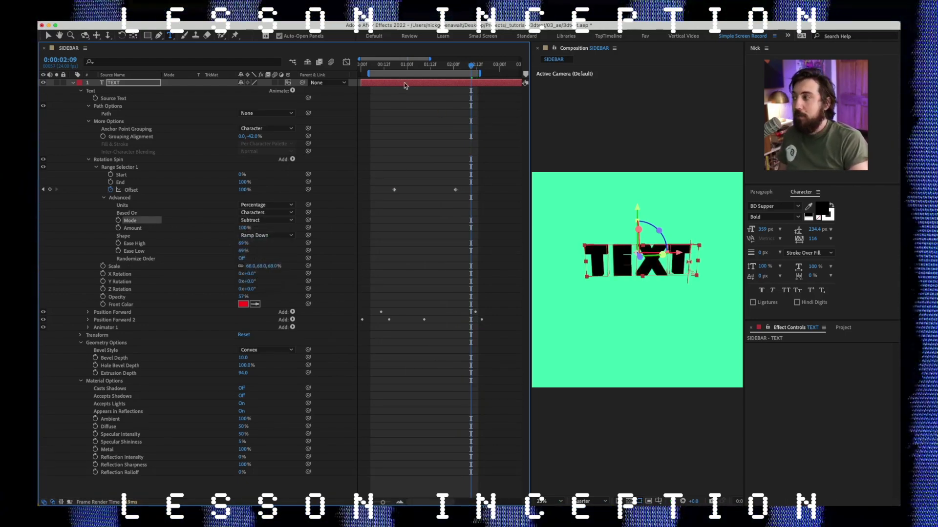
left_click(375, 69)
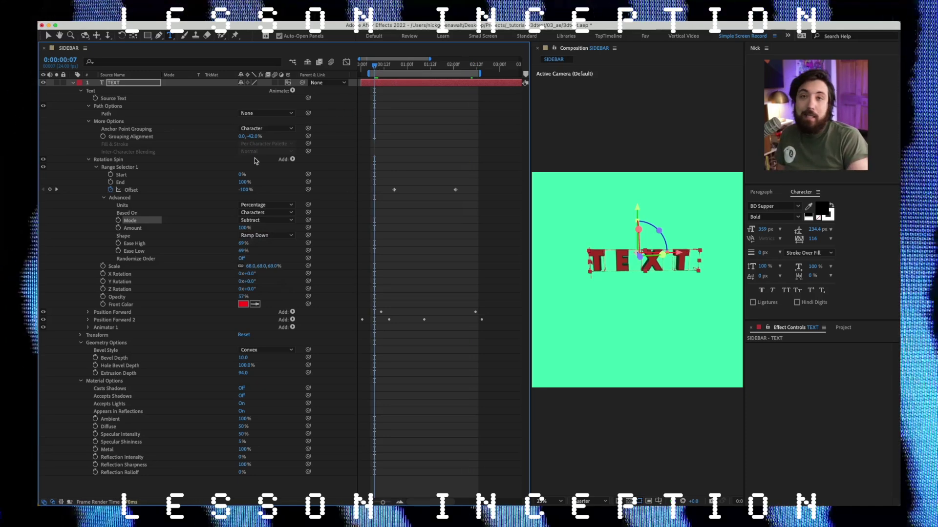
left_click_drag(374, 66, 430, 72)
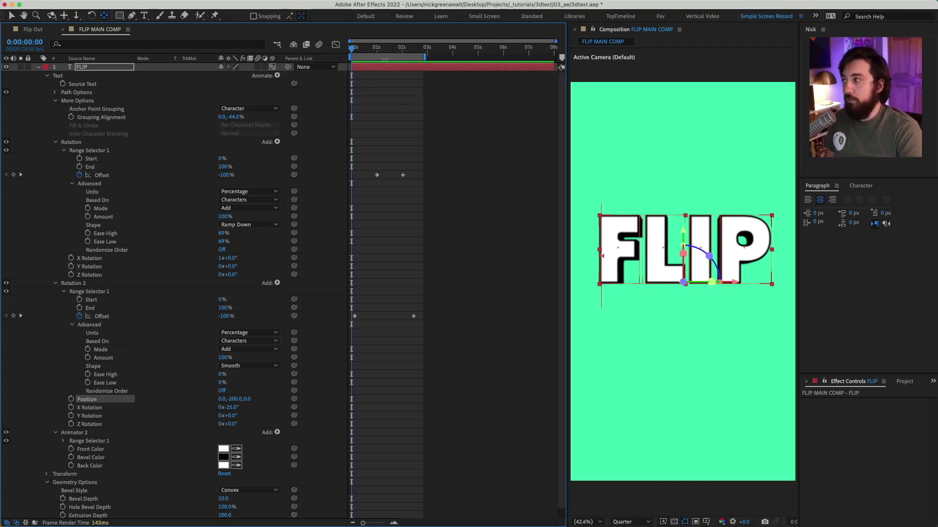
Create a null object in FLIP MAIN COMP, move it up over the FLIP text and parent the FLIP layer to it
left_click(455, 102)
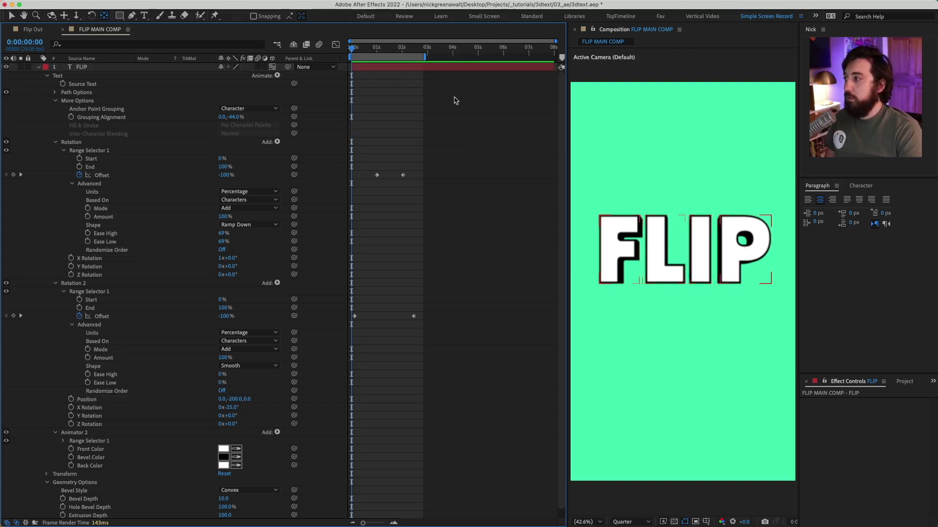
right_click(450, 105)
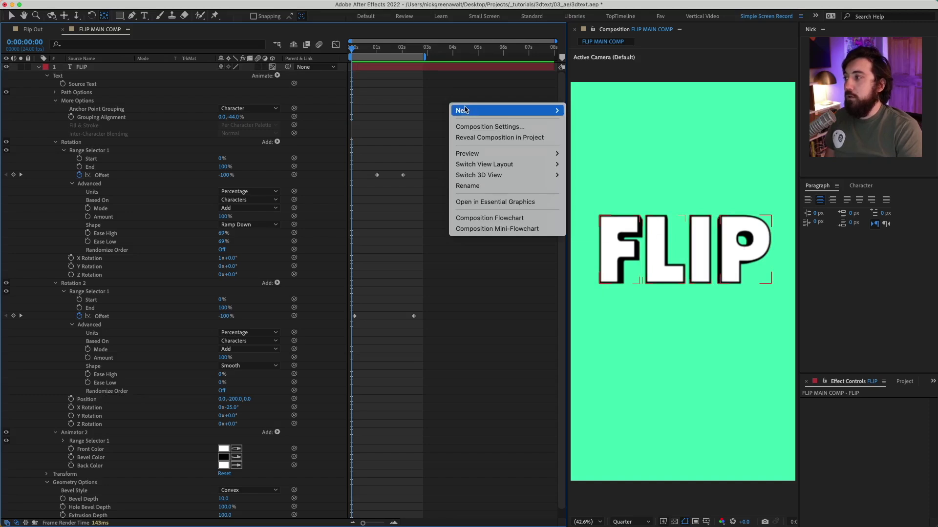
mouse_move(462, 111)
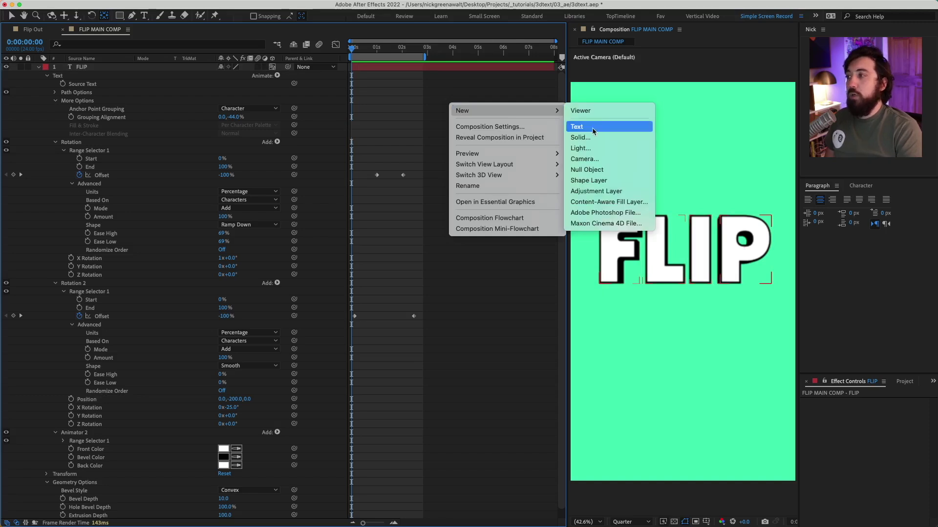
left_click(604, 170)
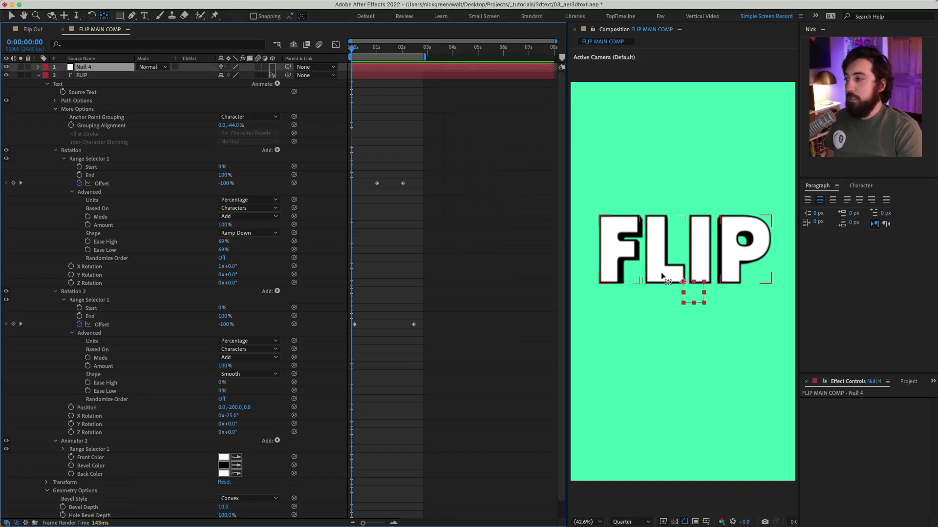
key("v")
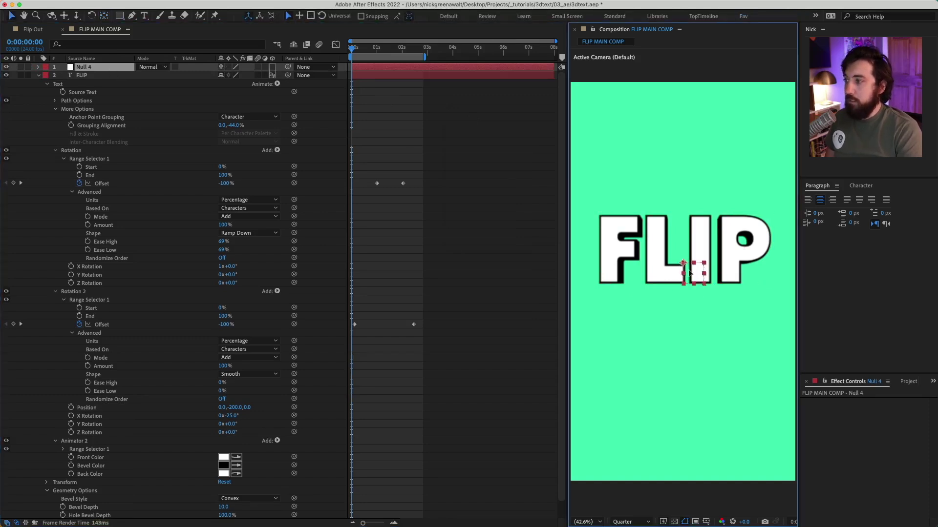
left_click(117, 77)
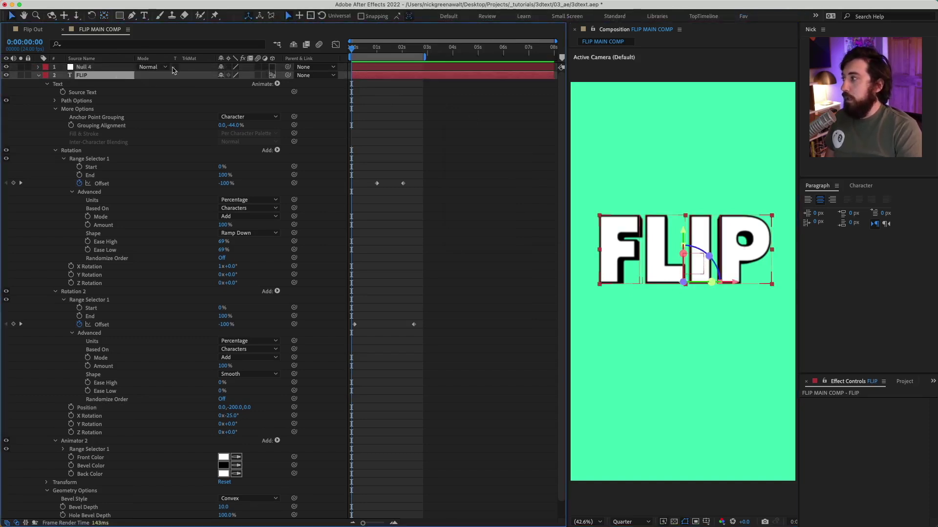
left_click_drag(288, 75, 87, 68)
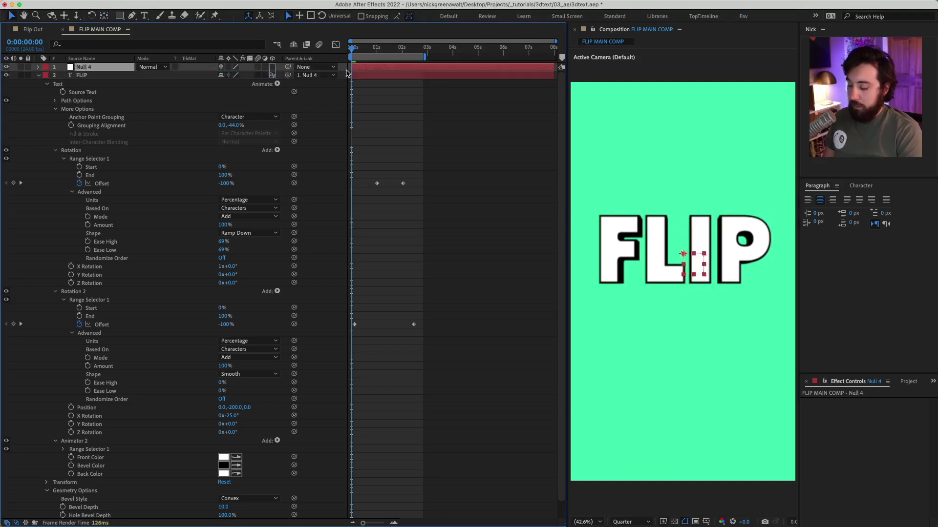
Keyframe the null's Position at 0 seconds and set it to 540.0, 754.8 at about 1:05
key("p")
left_click_drag(371, 53, 347, 55)
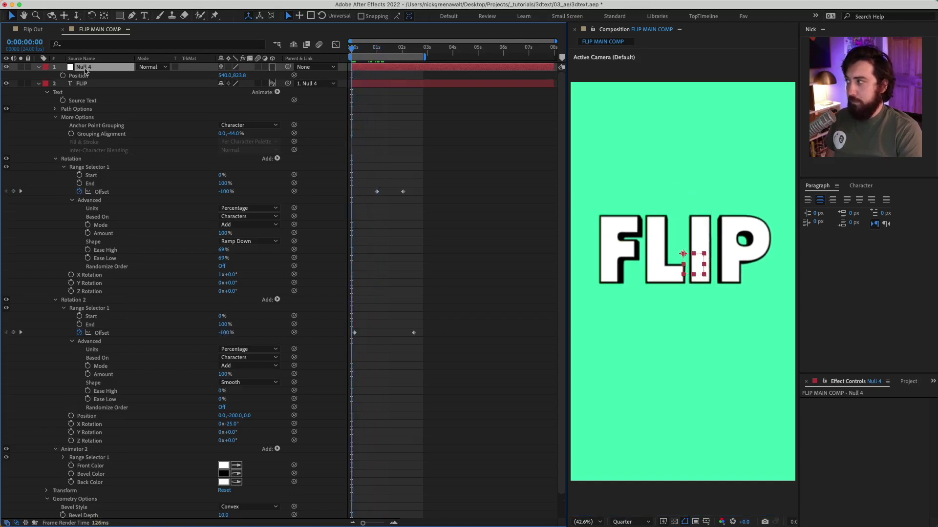
left_click(63, 76)
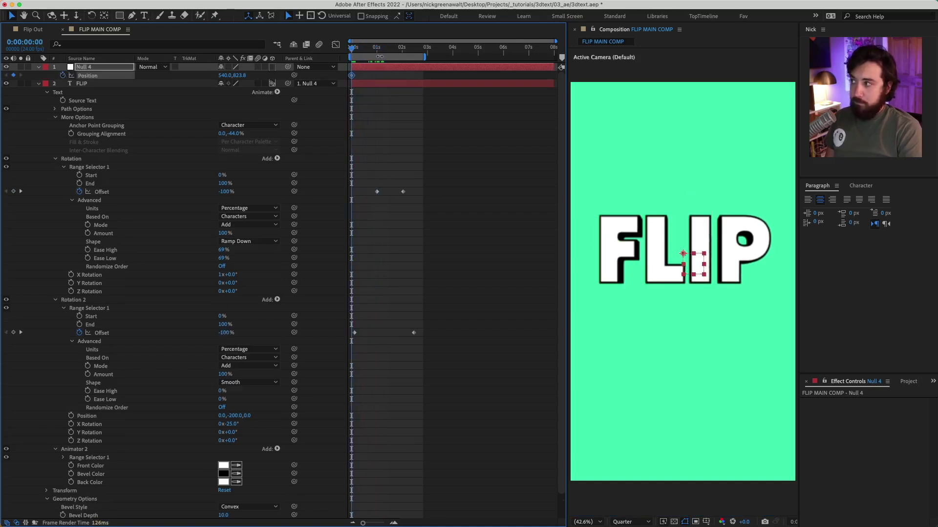
left_click_drag(377, 52, 382, 52)
left_click_drag(239, 75, 216, 67)
Copy the null's first Position keyframe to 2:19 and shift the middle keyframe to about 1.6 seconds
left_click_drag(412, 51, 422, 51)
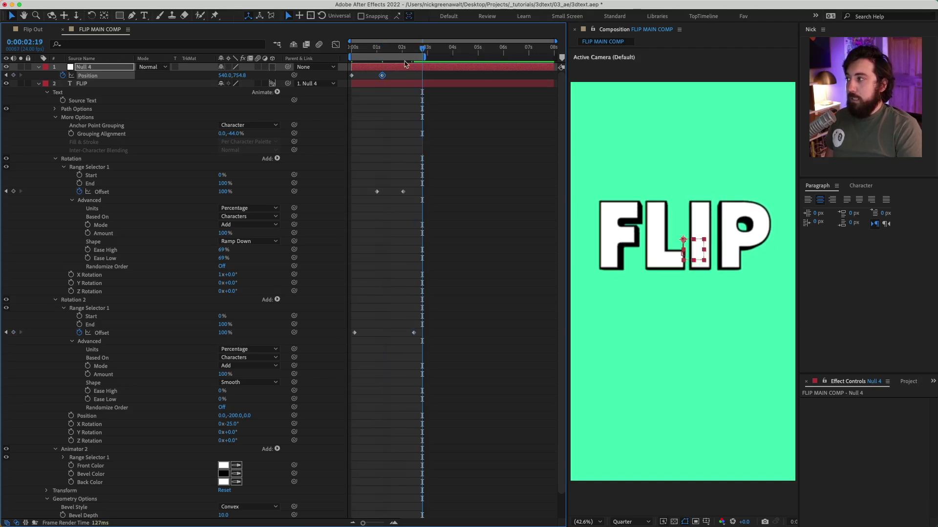
left_click(351, 75)
key("ctrl+c")
key("ctrl+v")
left_click(378, 52)
left_click_drag(378, 51, 342, 84)
Apply Easy Ease to all three of the null's Position keyframes in the speed graph
left_click(330, 78)
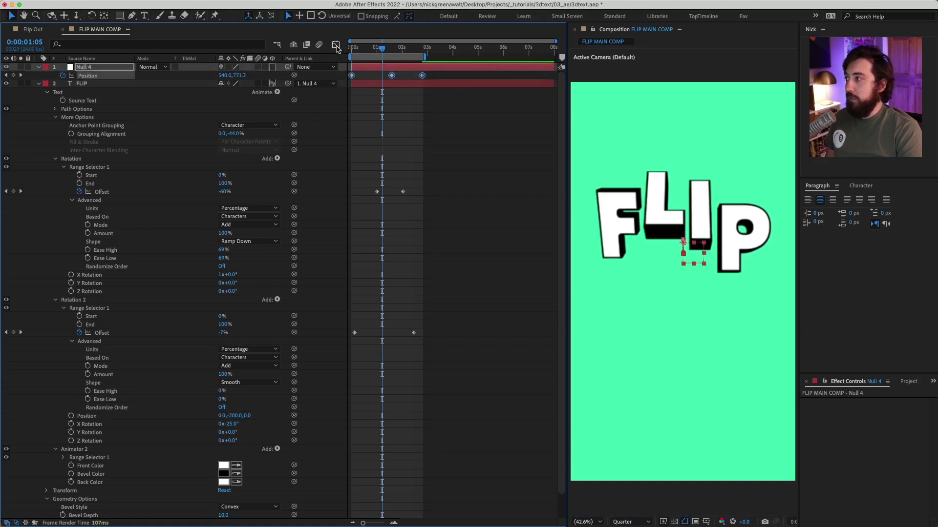
left_click(335, 44)
left_click_drag(506, 211, 348, 91)
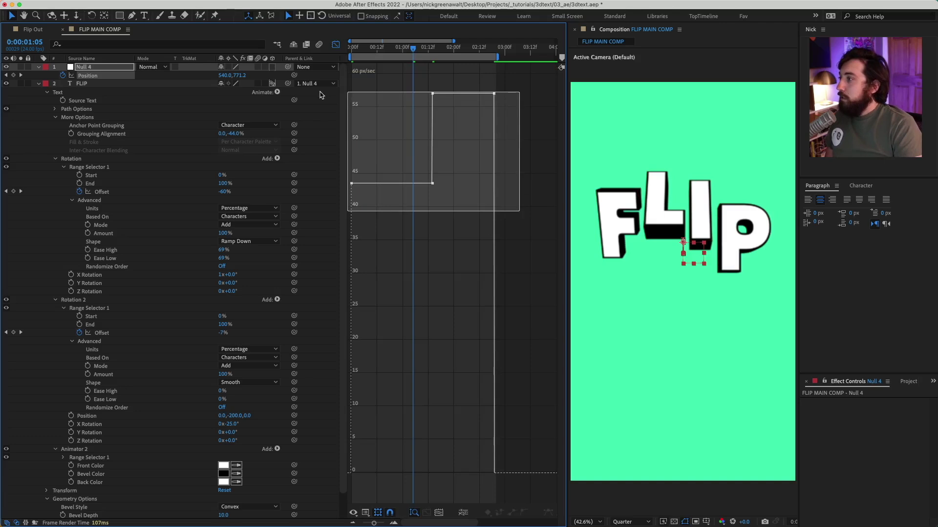
left_click(317, 84)
left_click(478, 101)
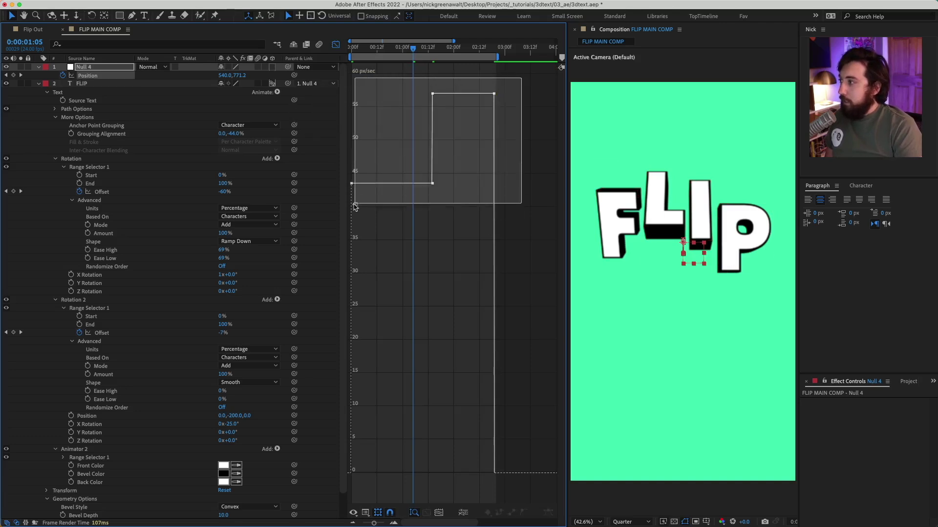
left_click(548, 513)
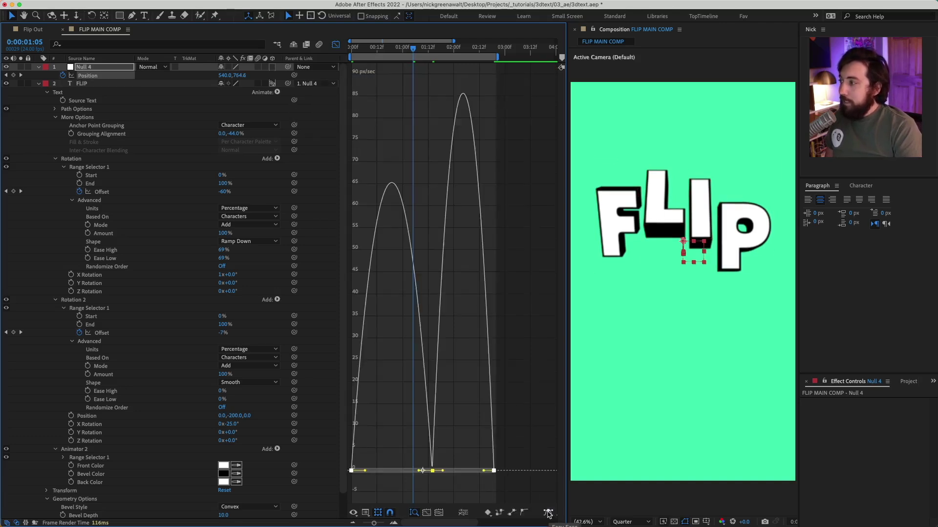
Lengthen the null's Position easing handles to about 42.5% influence around the middle keyframe and preview from the start
scroll(414, 409, "up", 5)
scroll(414, 409, "down", 5)
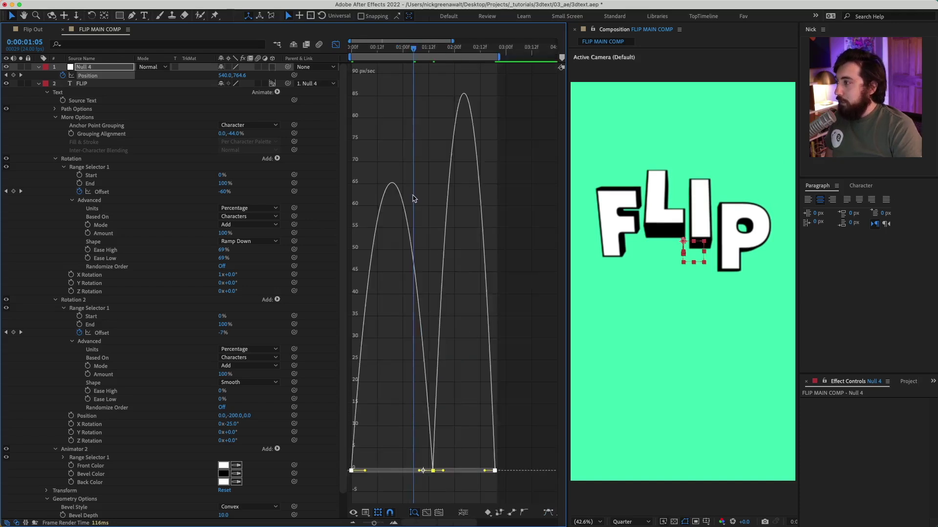
left_click_drag(371, 523, 376, 524)
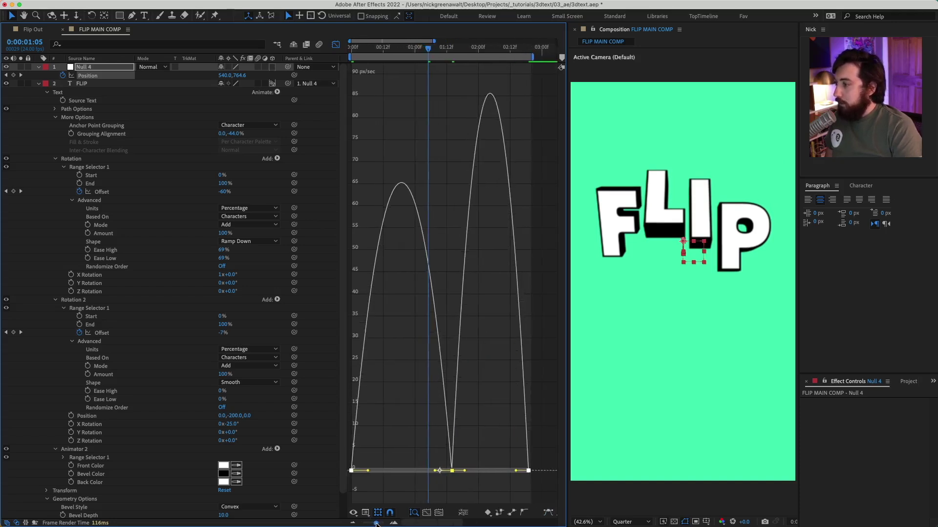
left_click_drag(466, 471, 430, 471)
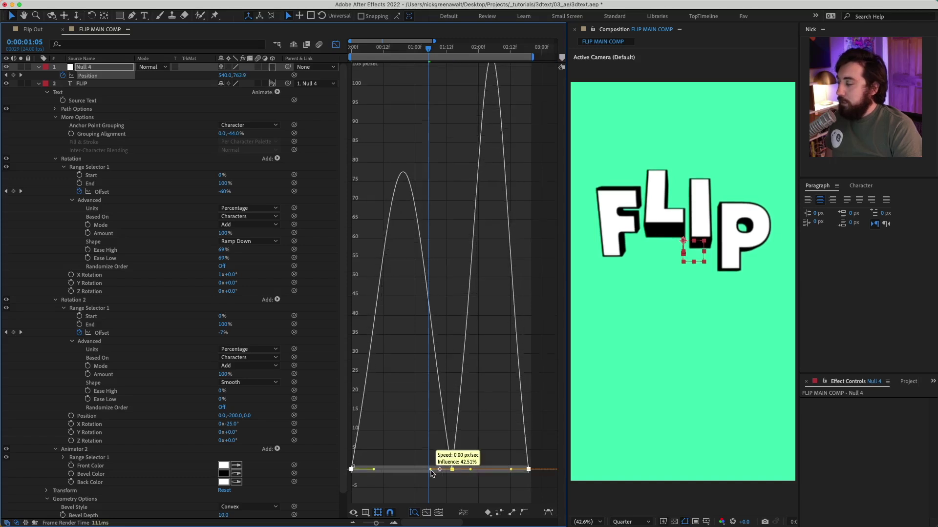
key("Home")
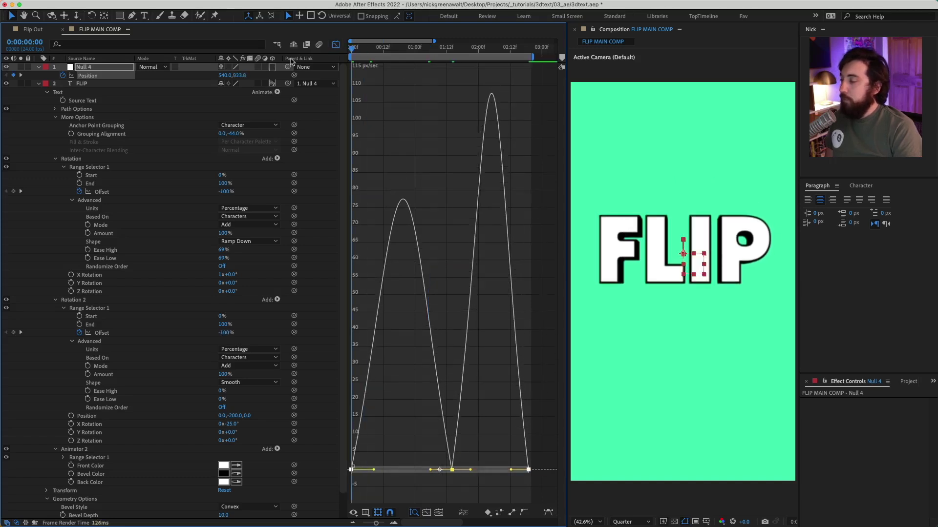
key("space")
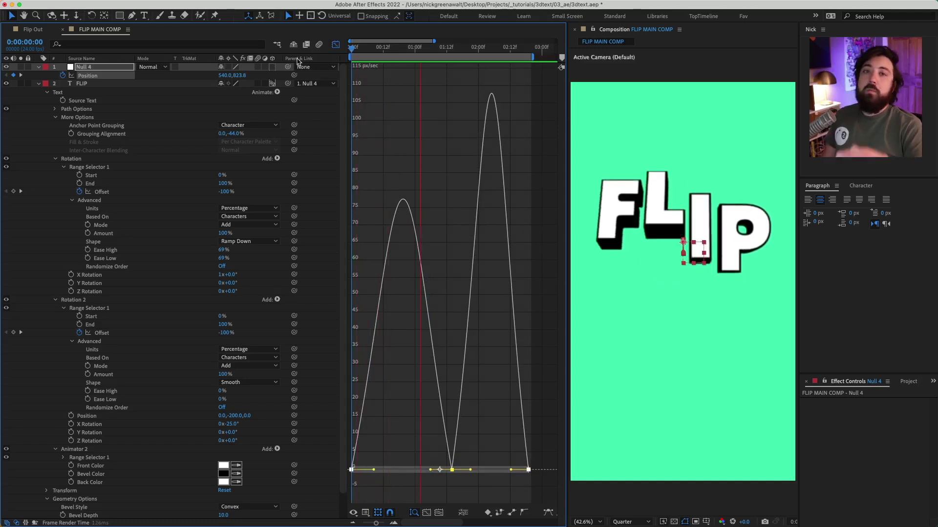
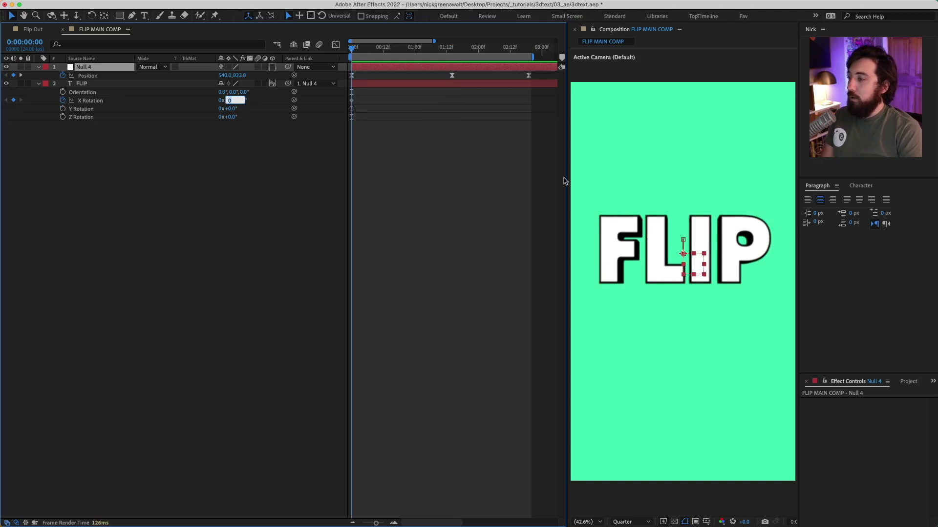
Keyframe the FLIP layer's X Rotation at -10° at 0 seconds, 10° at 1:14 and -10° at 2:19
key("Return")
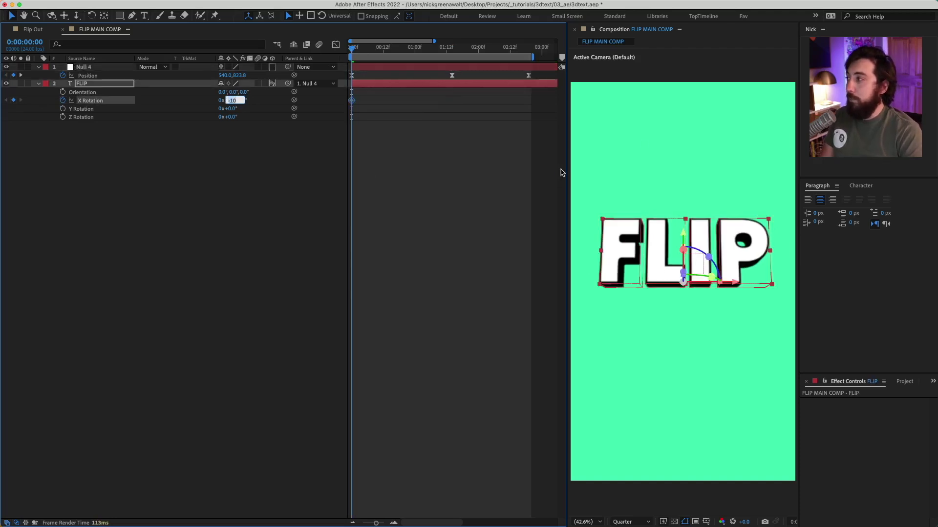
key("k")
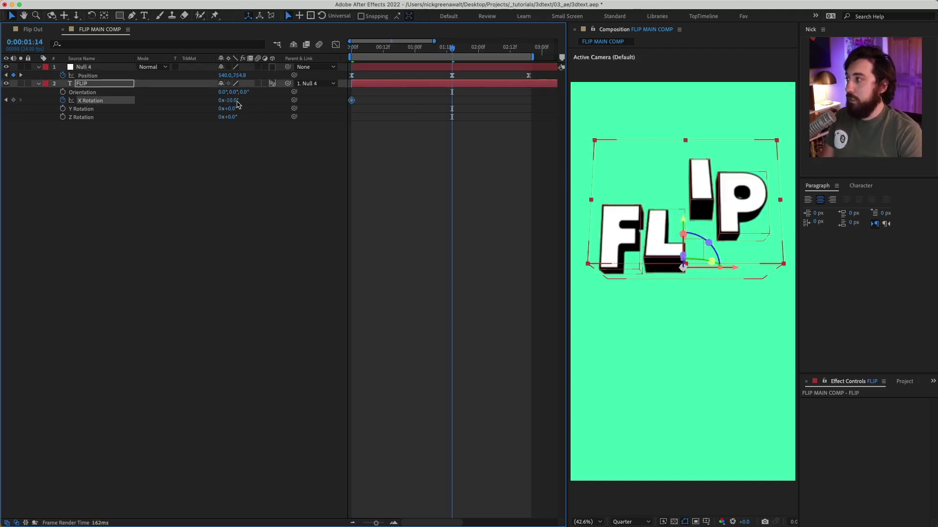
left_click(230, 100)
type("10")
key("Return")
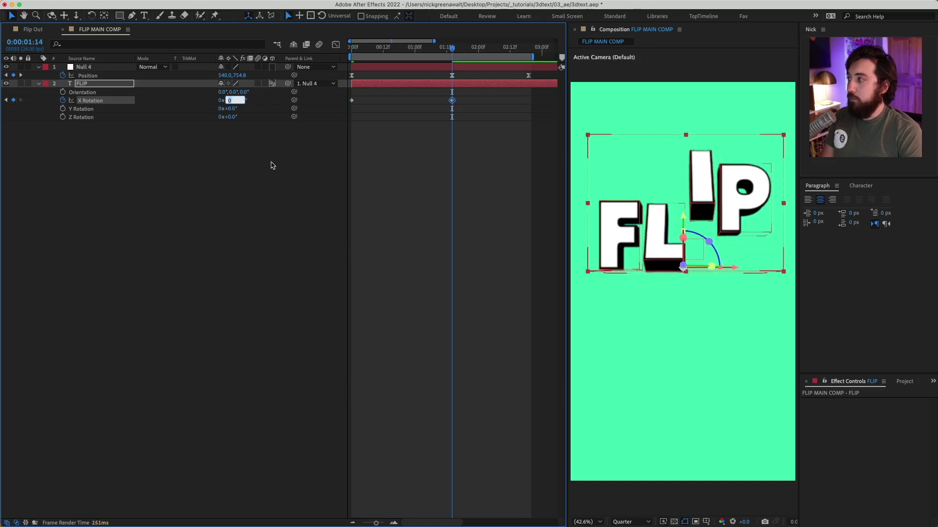
key("k")
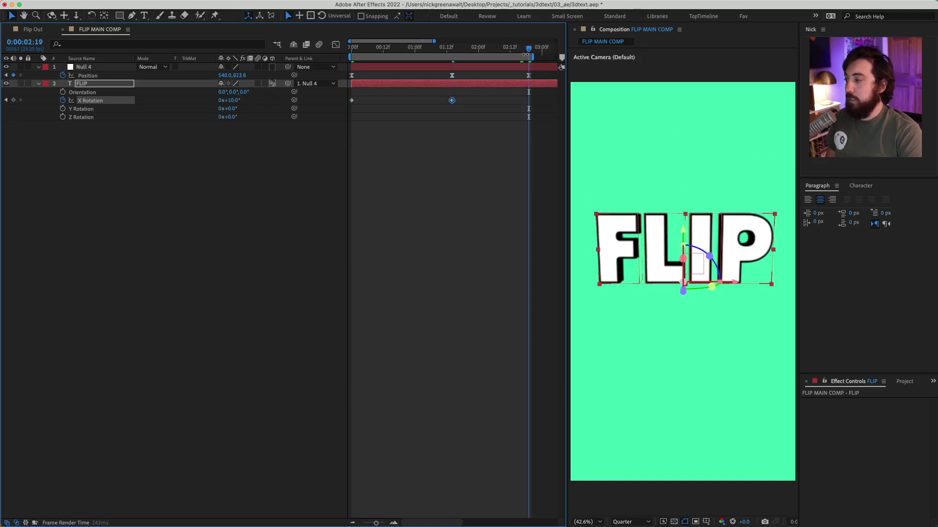
key("ctrl+v")
Easy Ease the FLIP layer's three X Rotation keyframes, lengthen their handles in the speed graph and preview the animation
left_click_drag(543, 99, 333, 105)
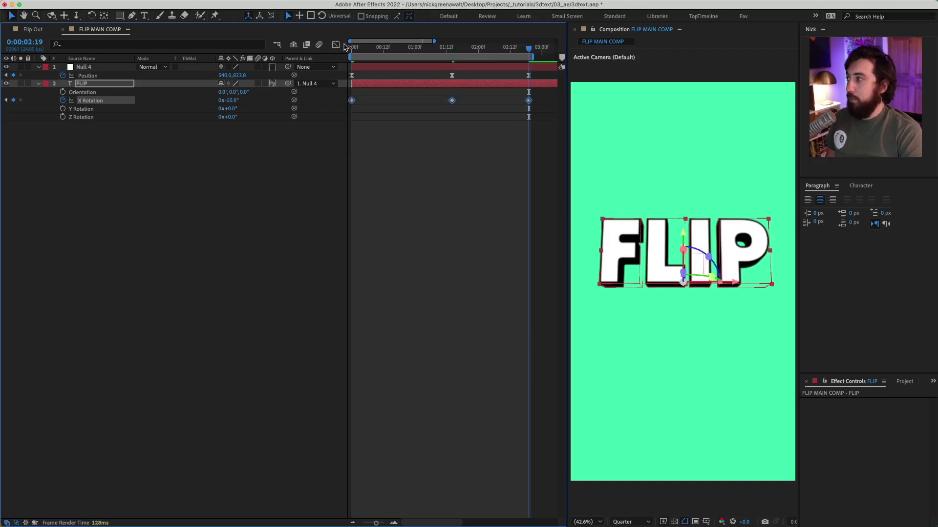
left_click(335, 44)
left_click_drag(541, 488, 347, 59)
left_click(548, 513)
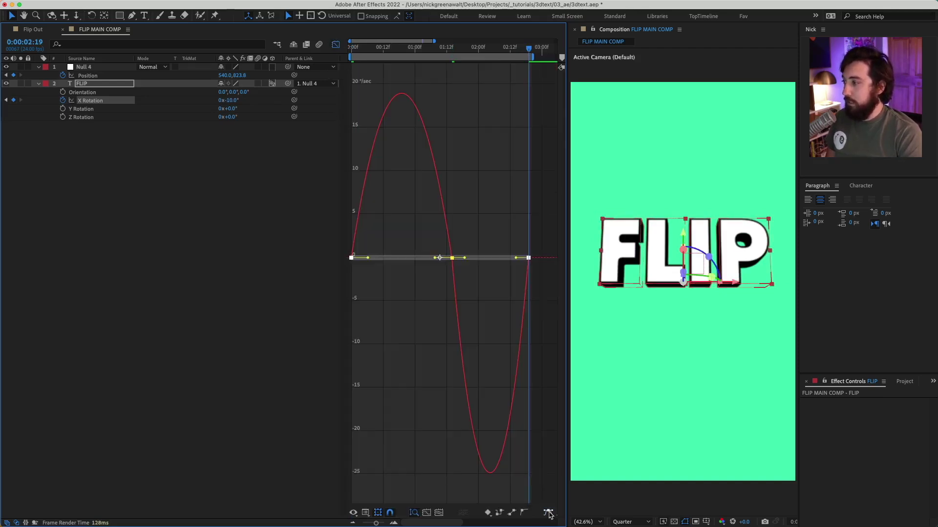
left_click_drag(369, 261, 379, 260)
left_click_drag(434, 253, 427, 253)
left_click(336, 45)
key("Home")
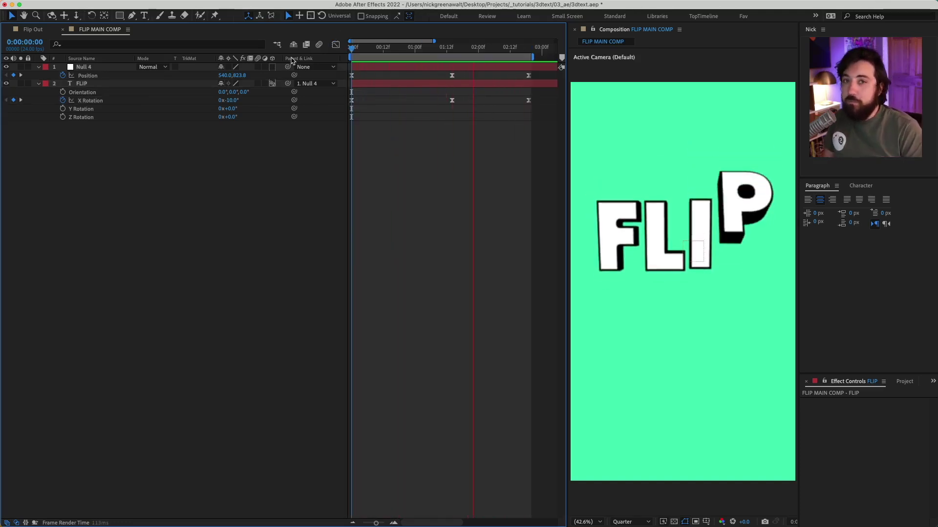
key("space")
Duplicate the FLIP layer, place the copy about 390 px lower and behind the original, and change its text to OUT
left_click(84, 83)
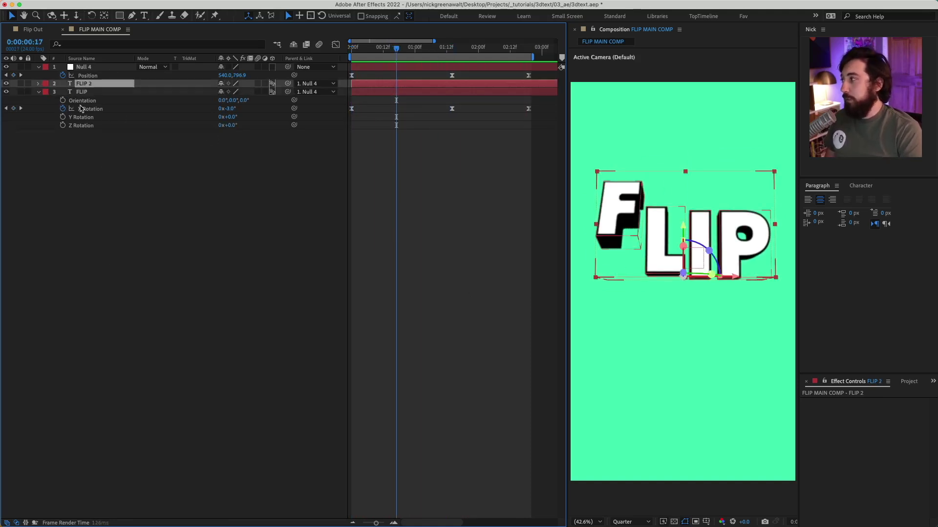
key("super+d")
left_click_drag(685, 226, 680, 306)
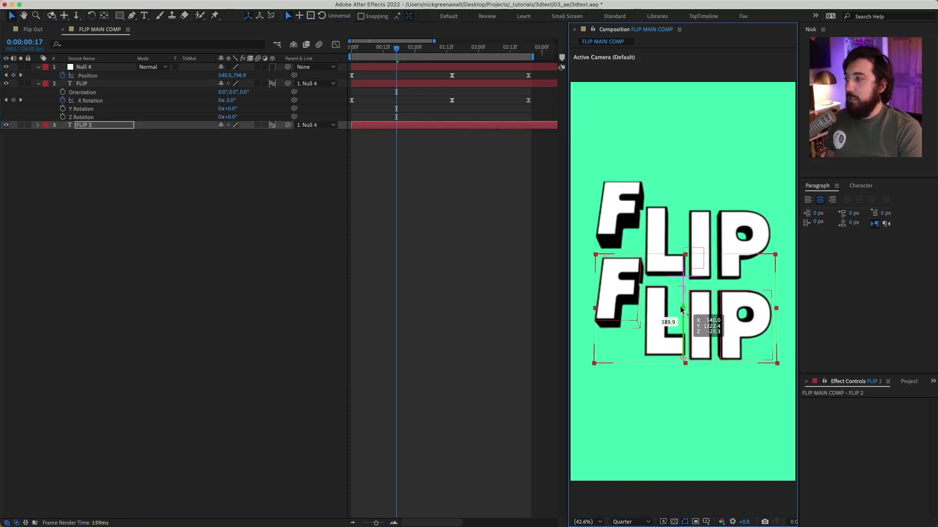
double_click(753, 314)
type("OUT")
Reveal the OUT layer's keyframes, shift them all about two frames later and return to 0 seconds
left_click(411, 126)
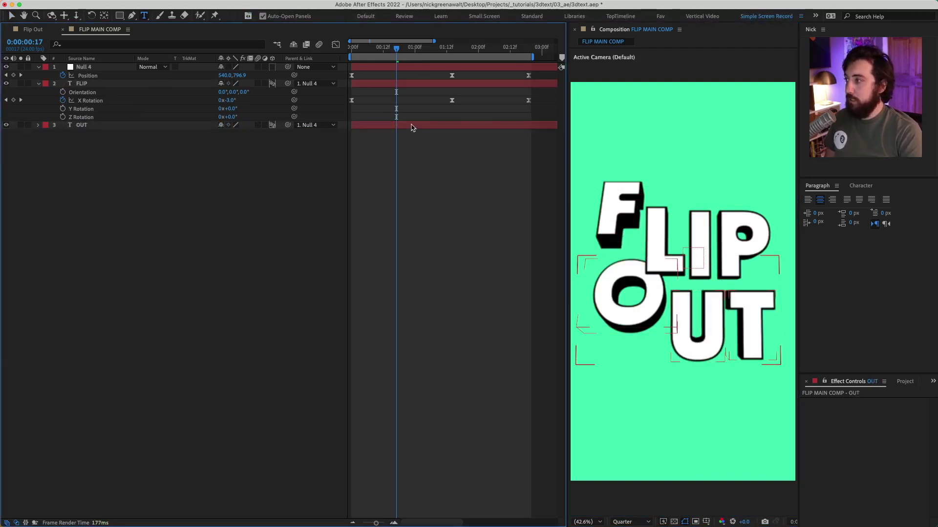
key("u")
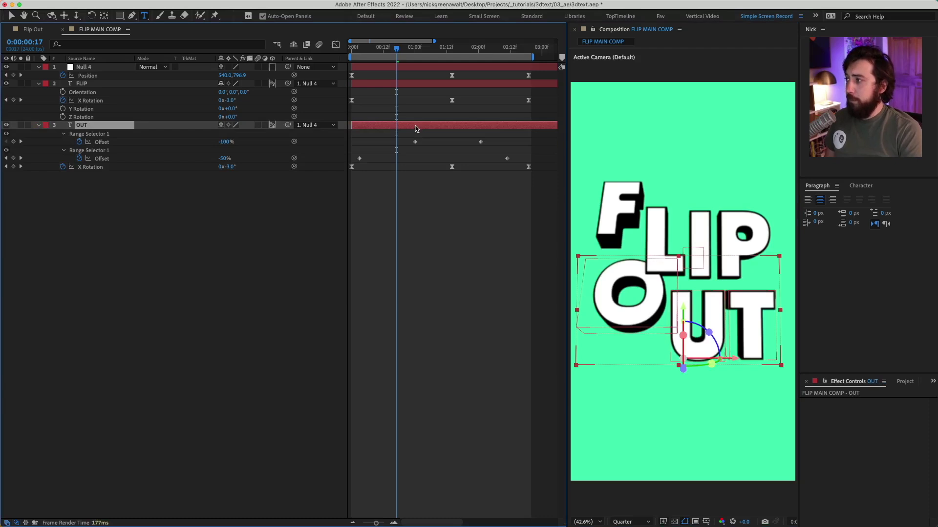
left_click_drag(542, 189, 341, 138)
left_click_drag(353, 171, 359, 175)
left_click_drag(396, 49, 335, 54)
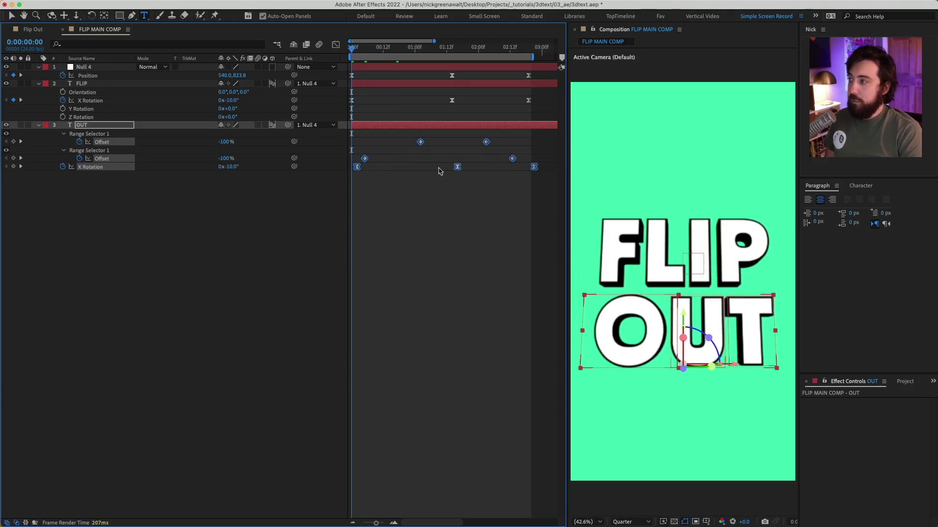
Push the FLIP layer back in depth by setting its Z Position to 372.0
left_click(95, 83)
key("p")
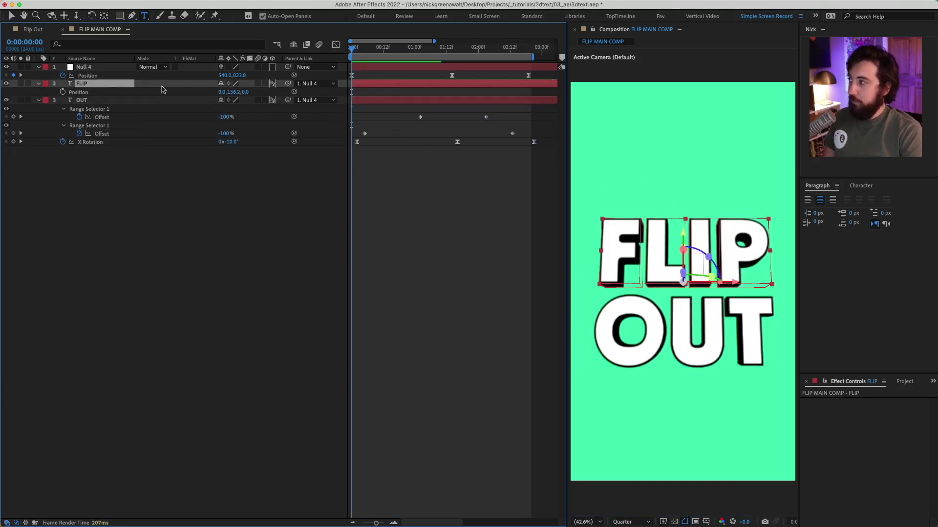
left_click_drag(247, 92, 435, 100)
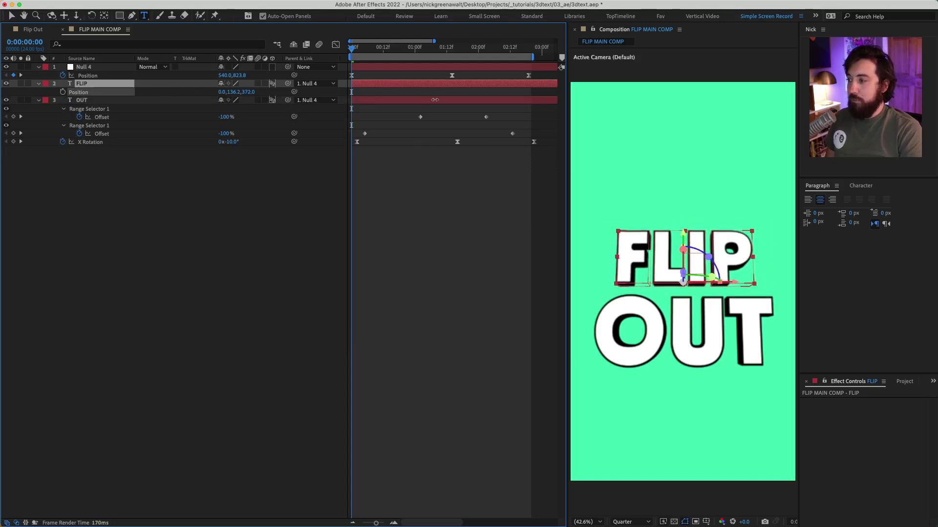
key("Return")
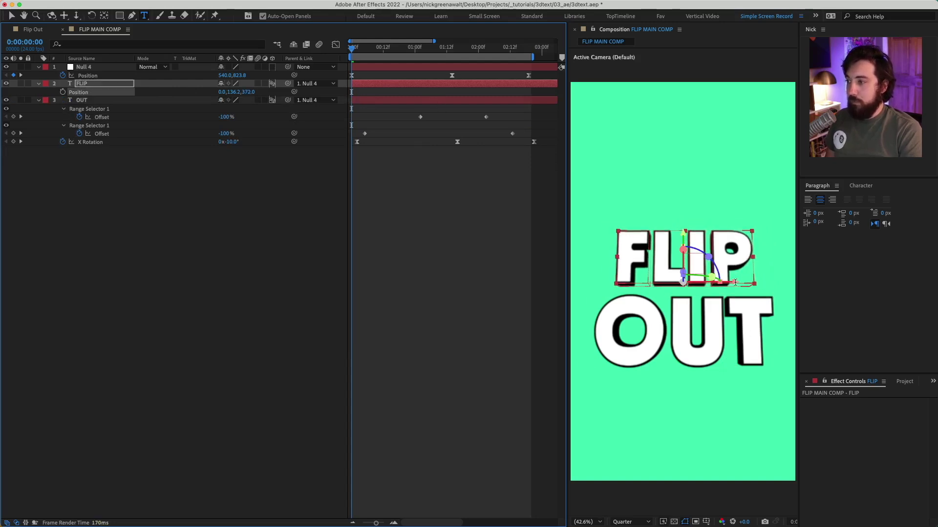
Set the FLIP layer's X Position to 86.0 and Y Position to 176.2, and scrub through the animation to check it
left_click(433, 159)
left_click(198, 104)
left_click(222, 93)
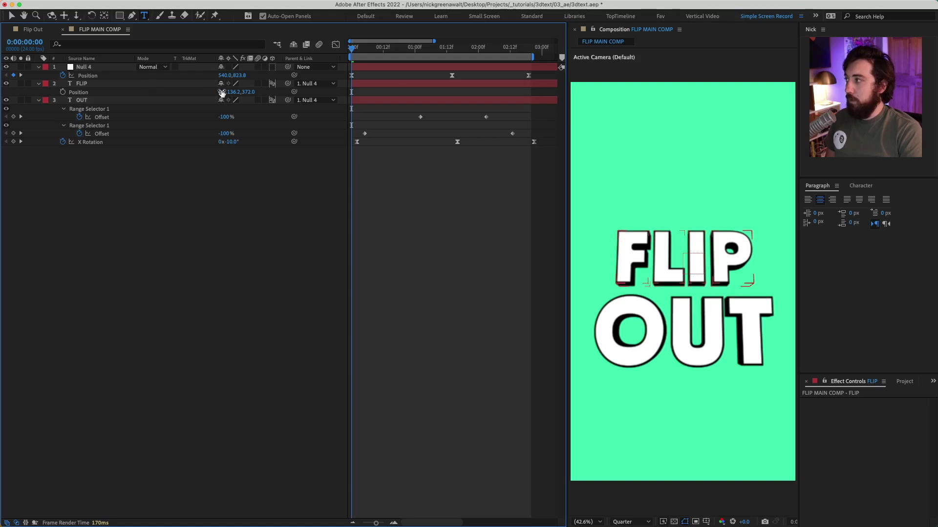
left_click_drag(224, 93, 261, 92)
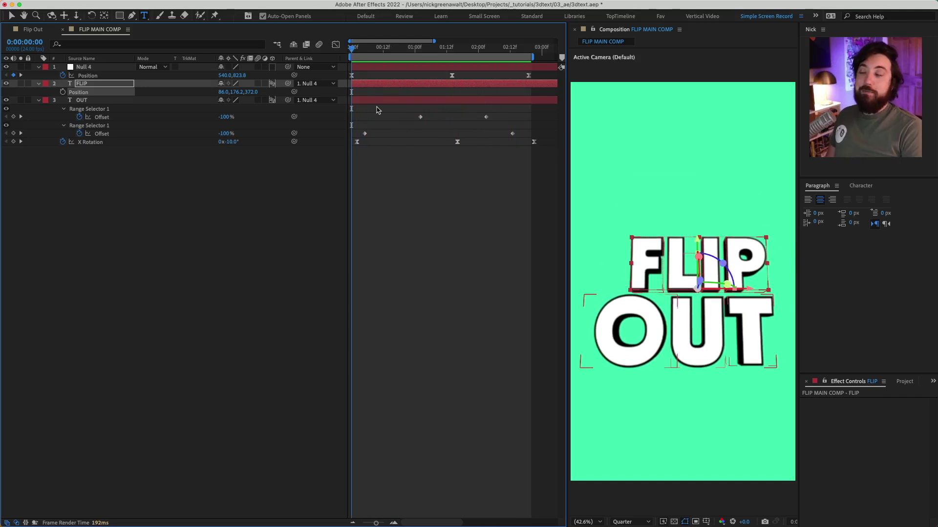
left_click(394, 47)
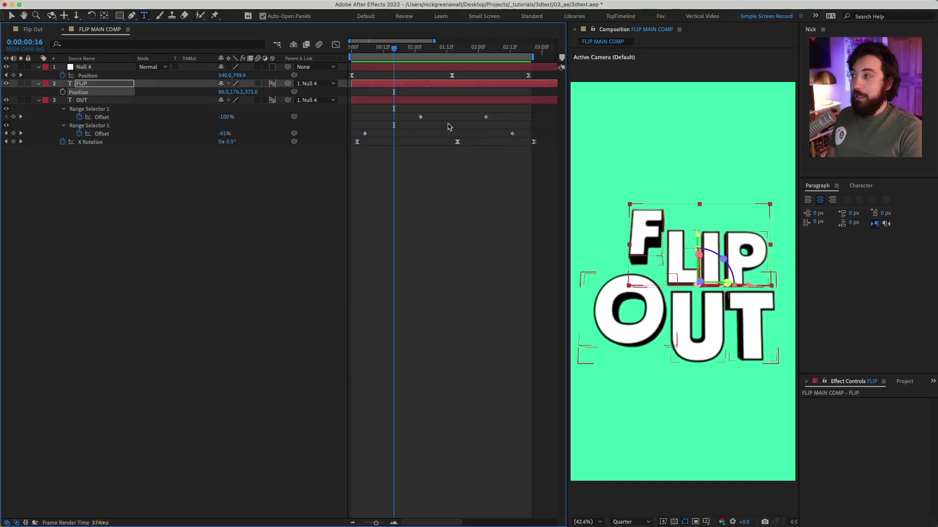
left_click_drag(381, 48, 369, 49)
key("Home")
left_click(159, 53)
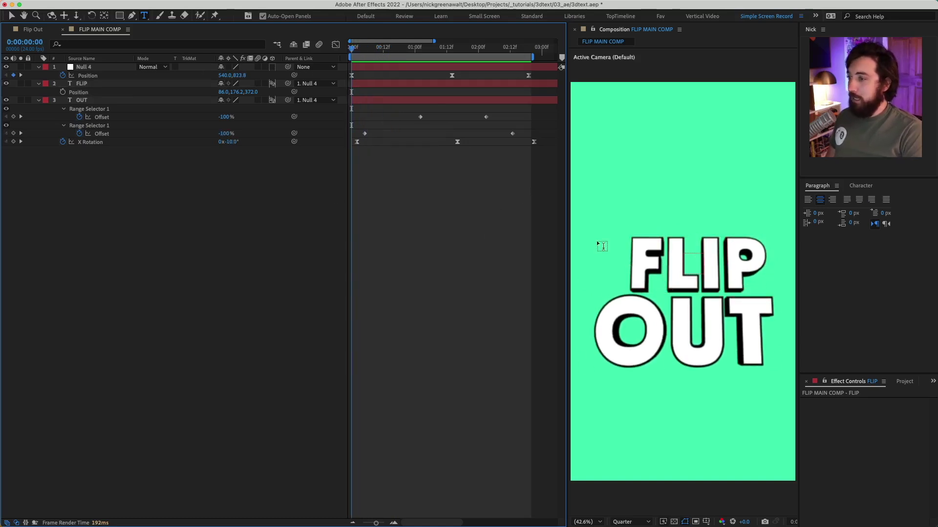
Create a new composition that nests FLIP MAIN COMP and play it through
left_click(904, 381)
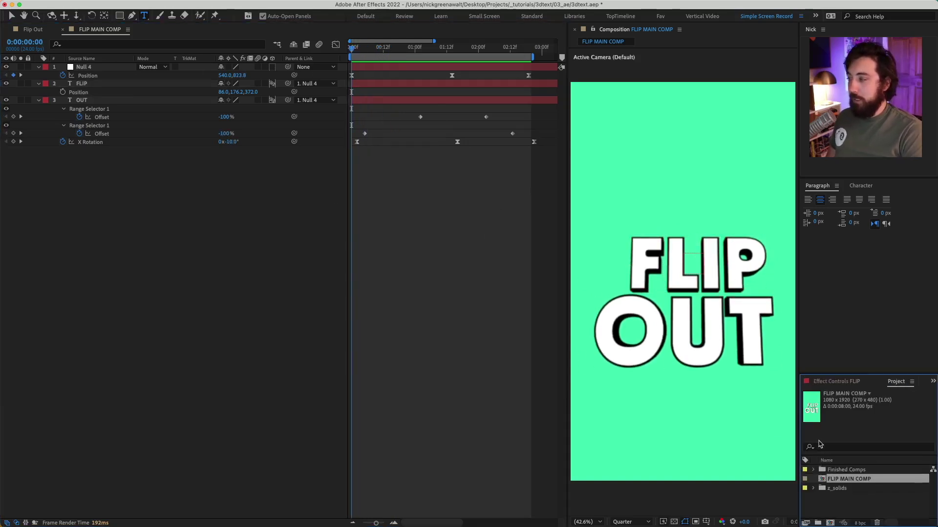
left_click(832, 523)
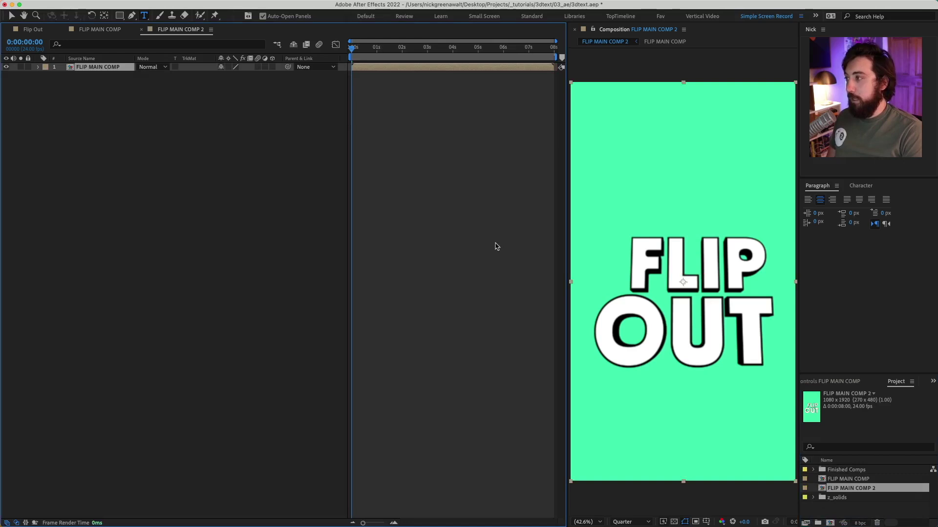
key("space")
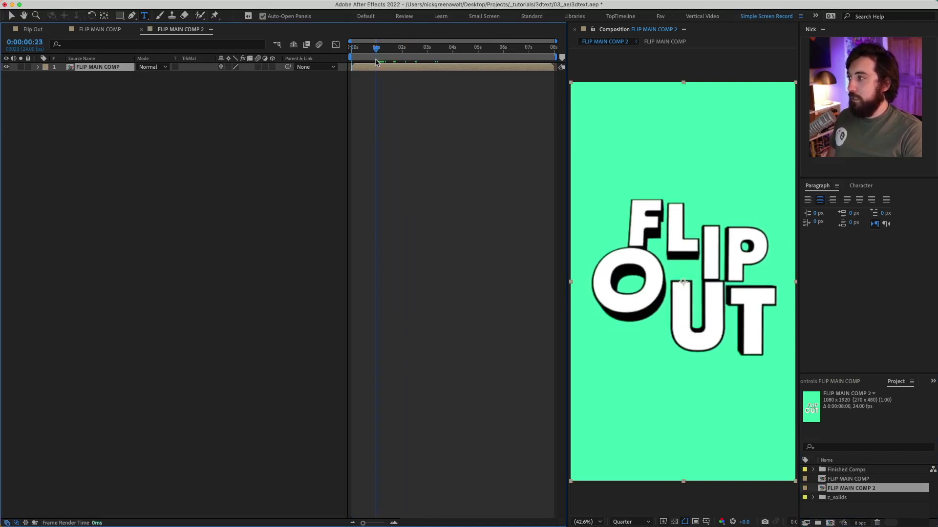
key("space")
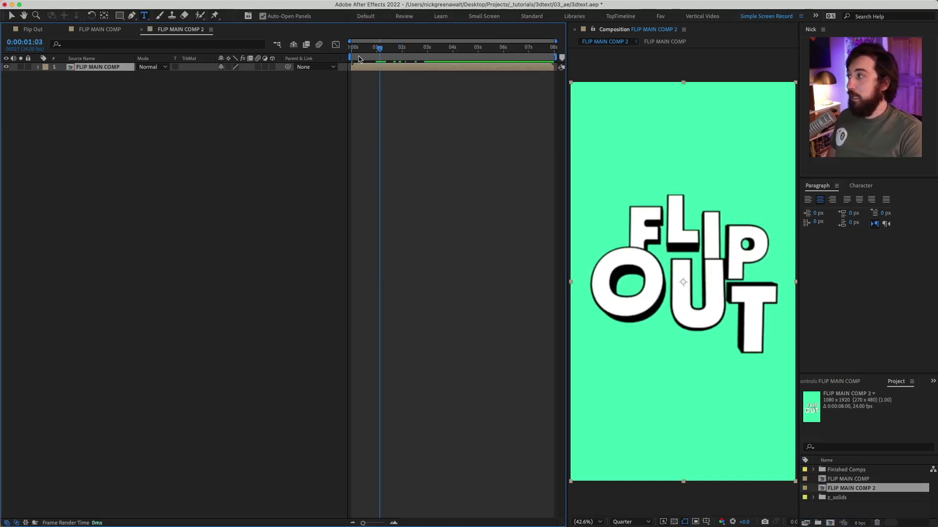
Make the nested FLIP MAIN COMP layer 3D, rotate it around its Y axis and enable Collapse Transformations
left_click(273, 67)
key("v")
left_click_drag(694, 282, 586, 278)
left_click(234, 67)
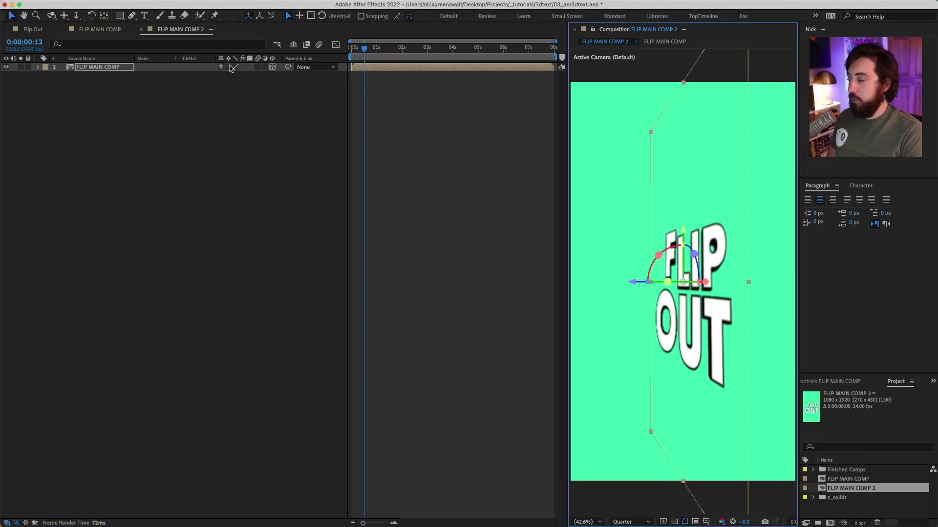
left_click(230, 67)
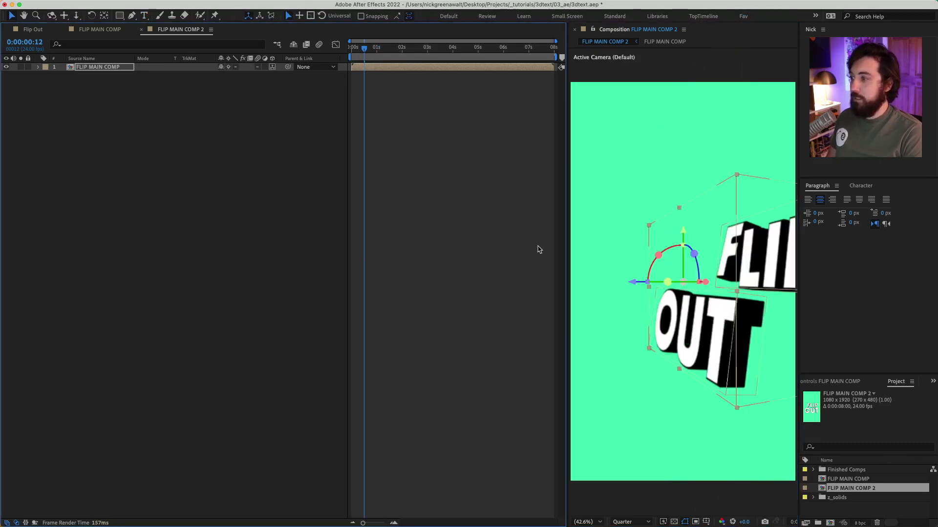
Rotate the nested FLIP MAIN COMP layer around its Y axis to face the front, and add a camera to the composition
left_click_drag(679, 283, 709, 284)
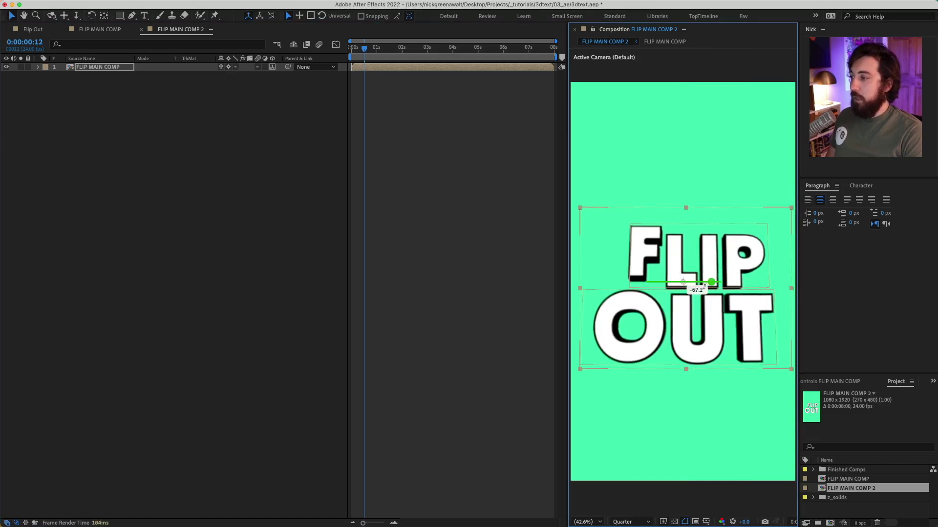
left_click(422, 163)
right_click(384, 132)
mouse_move(386, 137)
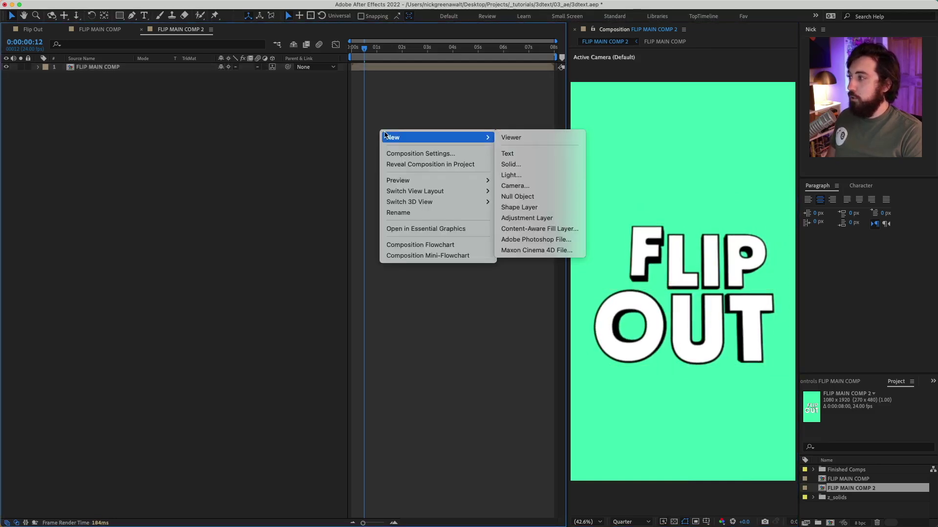
left_click(508, 185)
left_click(487, 400)
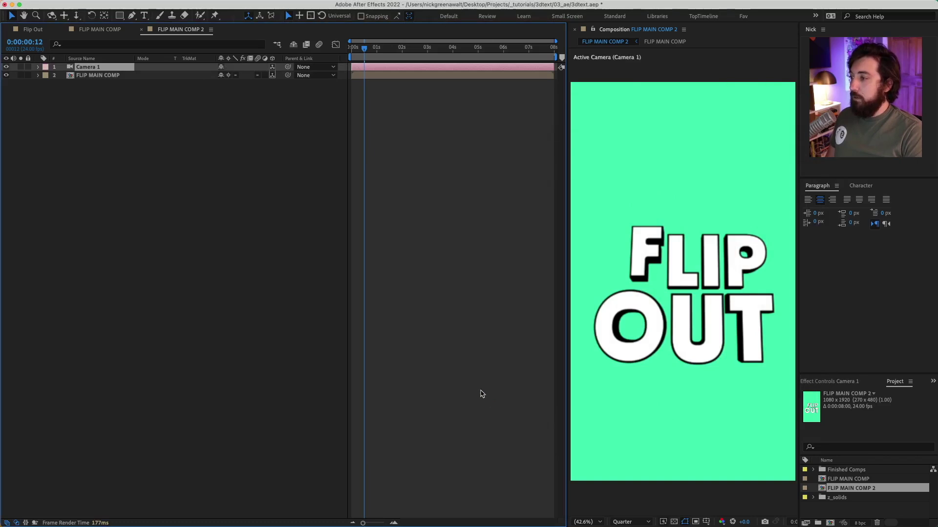
Add a null object, make it 3D and parent Camera 1 to it
left_click(172, 222)
right_click(400, 140)
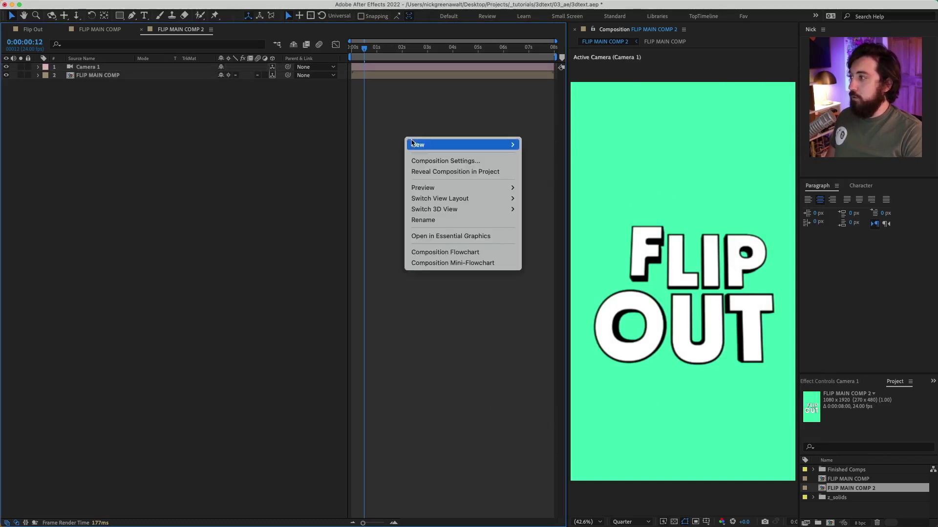
mouse_move(413, 144)
left_click(544, 204)
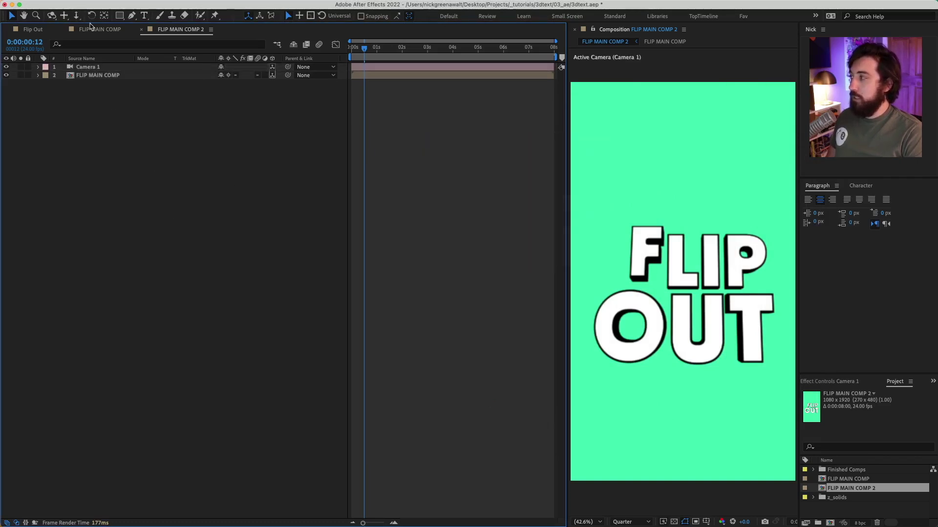
left_click(272, 69)
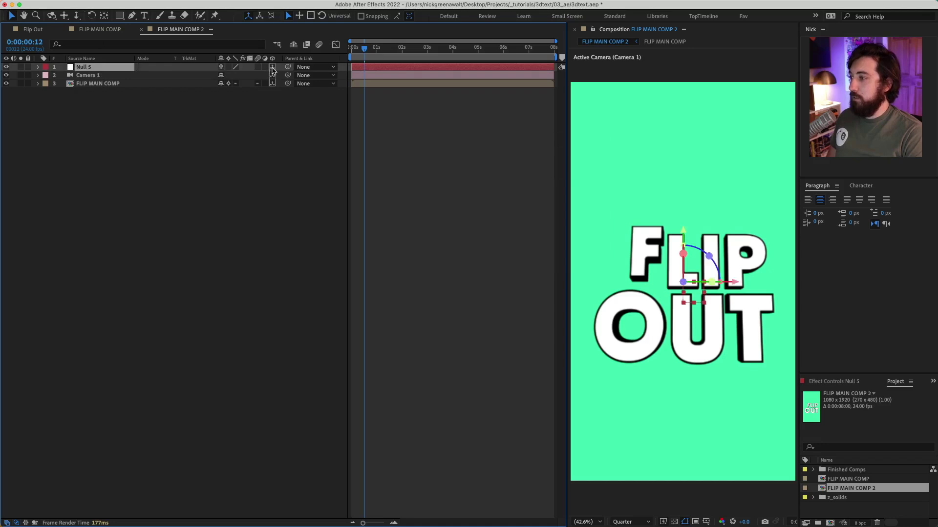
left_click(101, 74)
left_click_drag(287, 76, 111, 69)
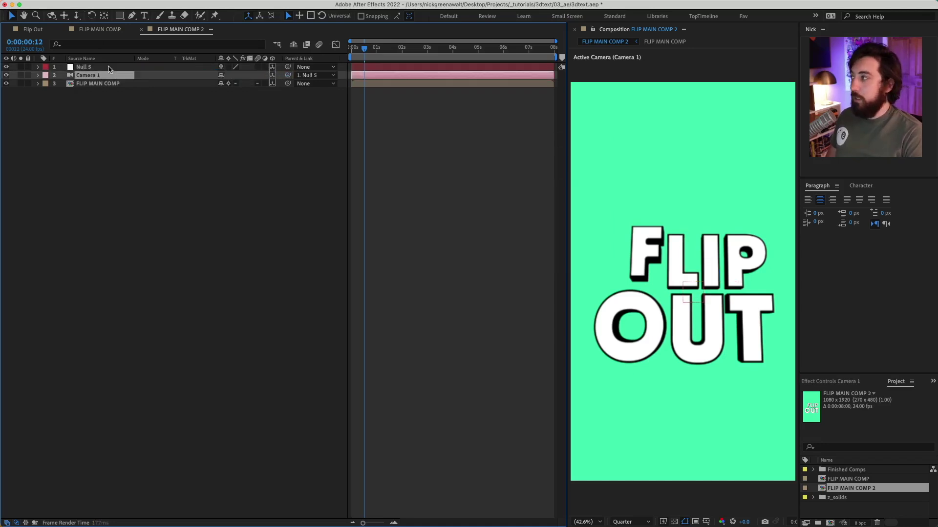
Set the camera null's Y Orientation to 20° to orbit the camera around the text
left_click(95, 69)
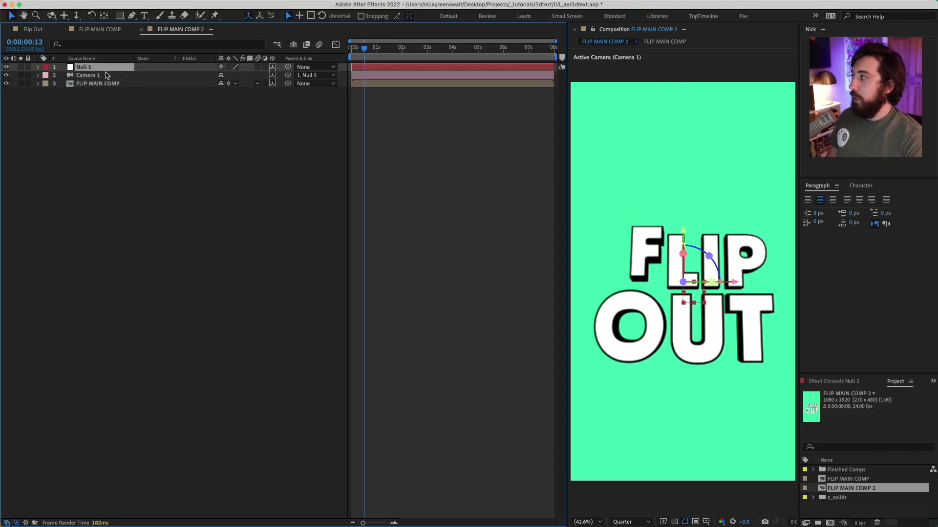
key("r")
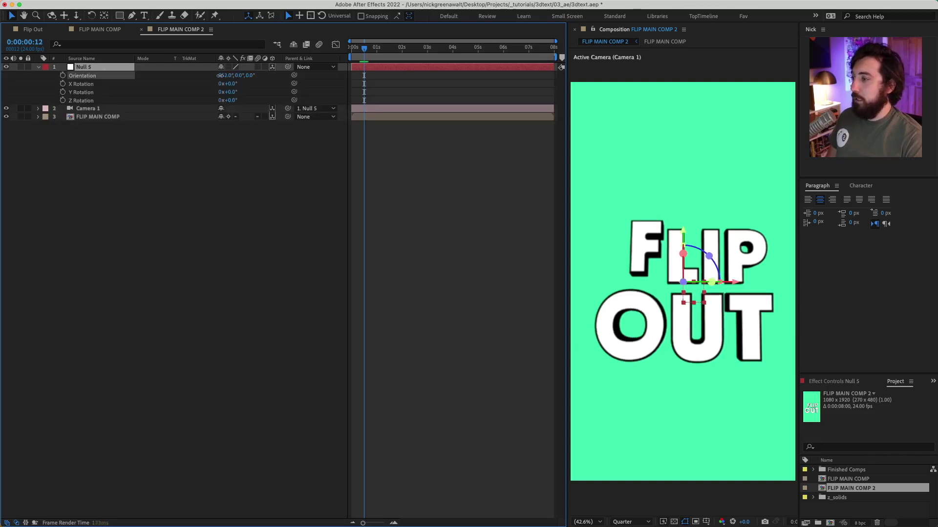
left_click_drag(234, 79, 243, 77)
key("comma")
key("comma")
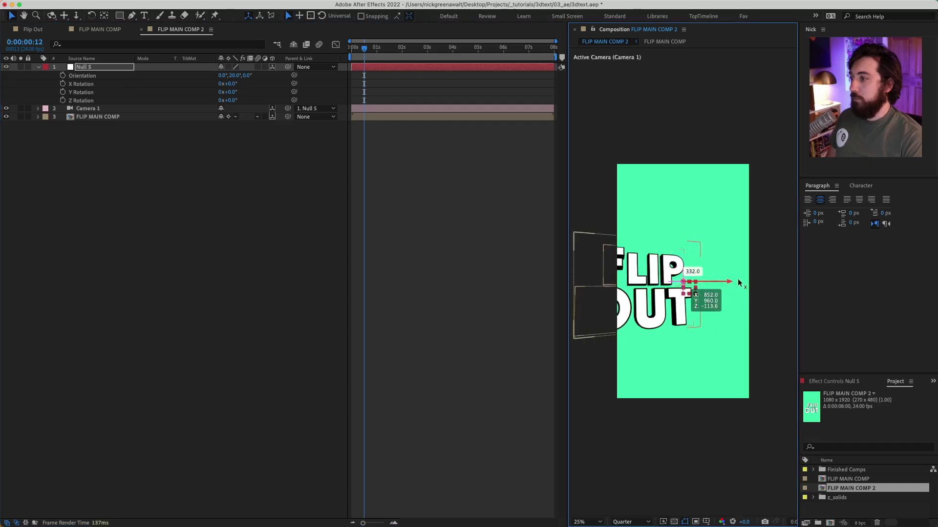
Set the camera null's X Position to about 432 and its Y Orientation to 25°
left_click(158, 76)
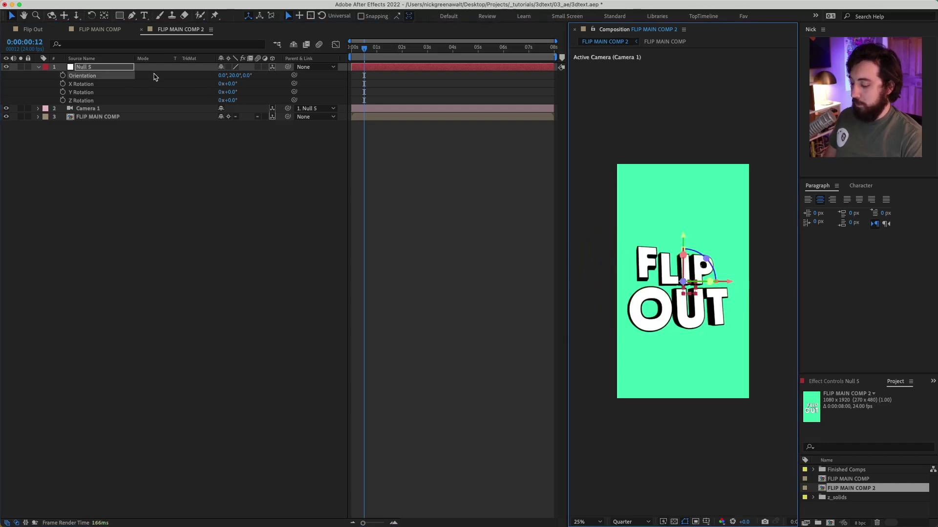
key("p")
left_click_drag(223, 75, 175, 78)
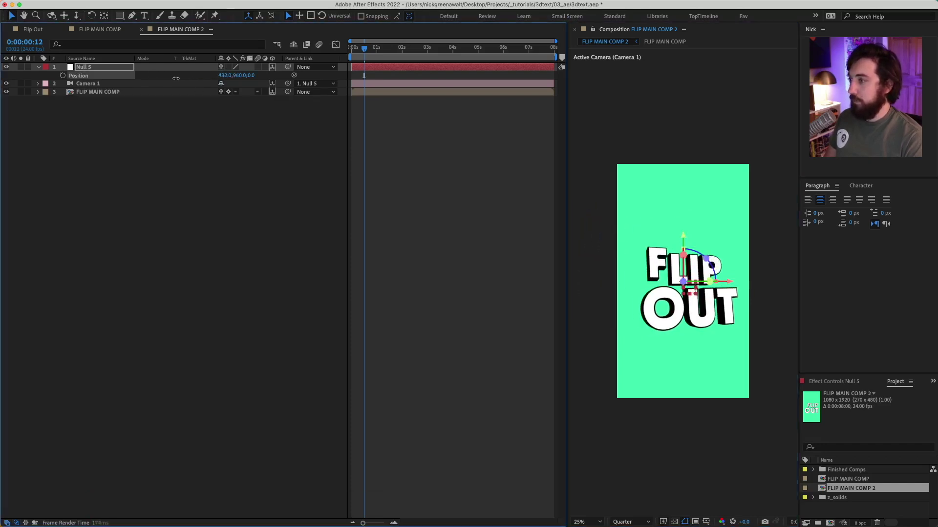
left_click(103, 67)
key("r")
left_click_drag(234, 75, 238, 75)
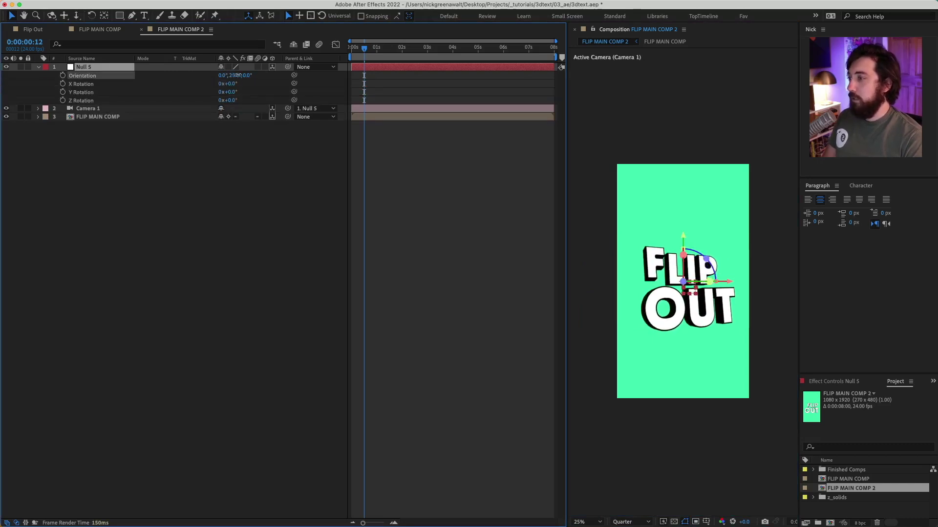
Add a Stroke layer style to the FLIP MAIN COMP layer and set its Size to 28.3
left_click(91, 116)
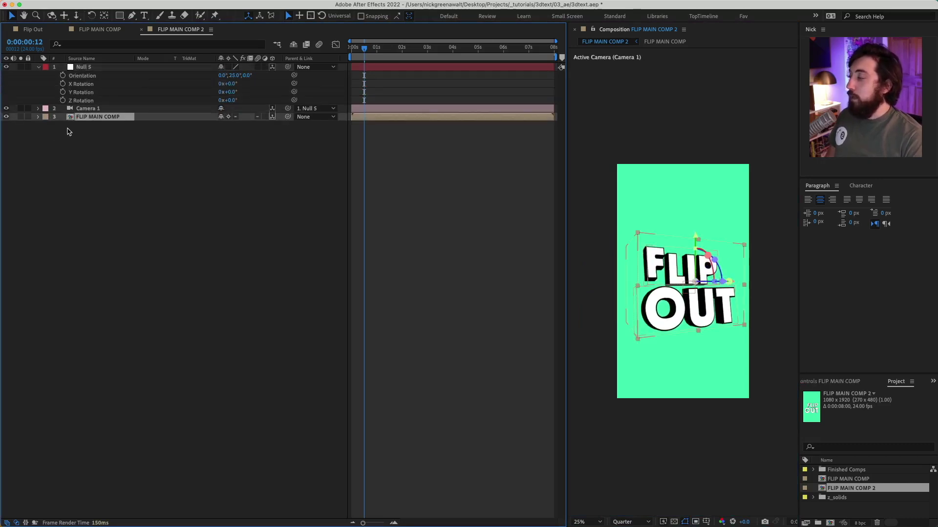
left_click(39, 117)
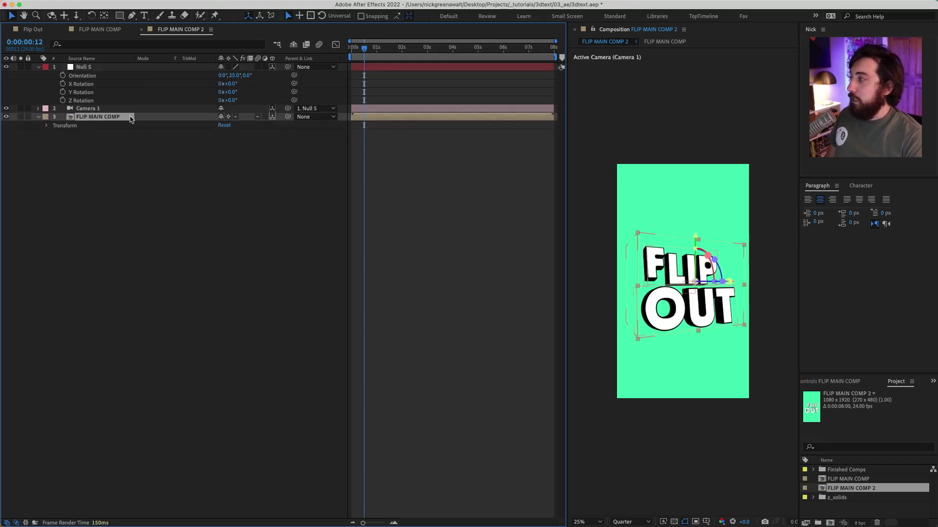
right_click(115, 118)
mouse_move(208, 251)
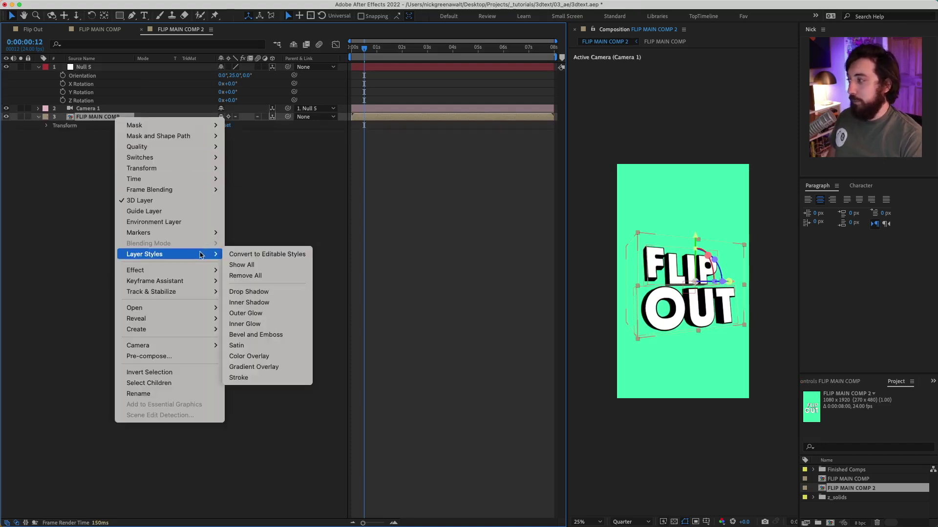
left_click(285, 378)
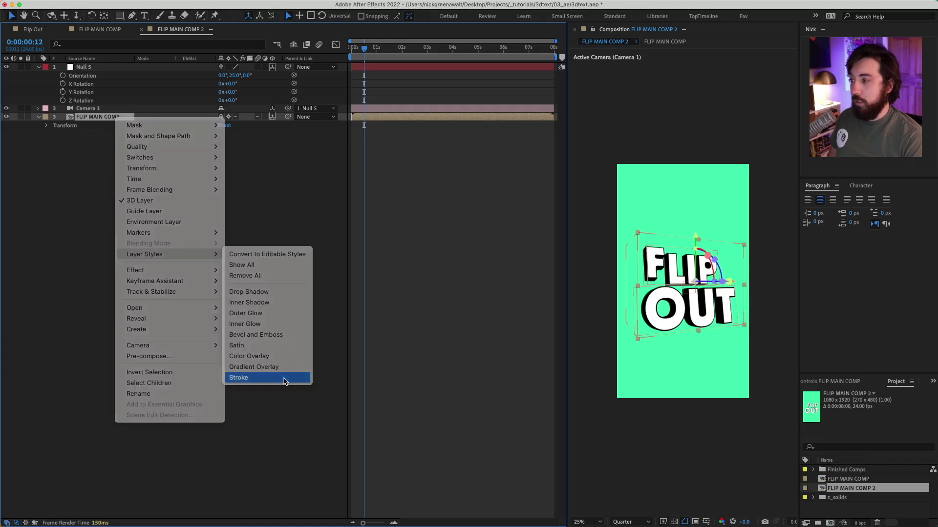
left_click(54, 151)
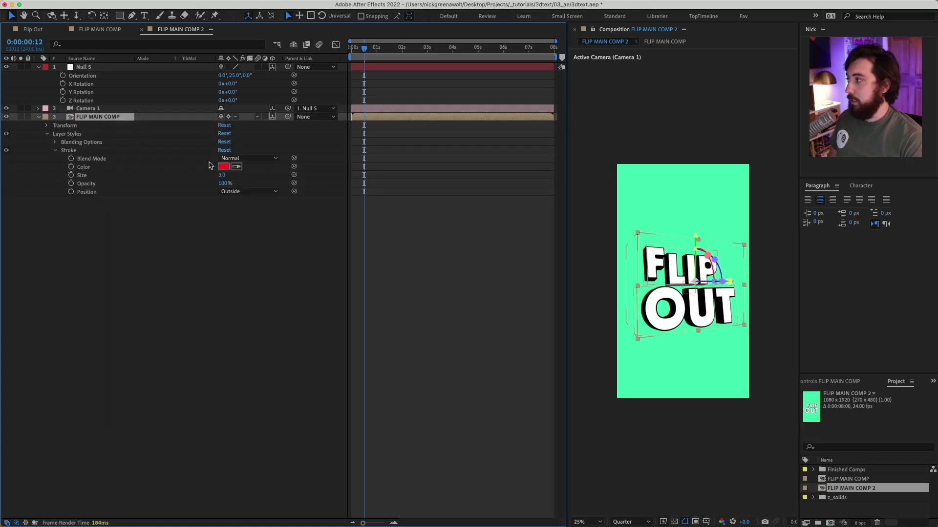
left_click_drag(227, 177, 266, 173)
left_click_drag(334, 172, 350, 182)
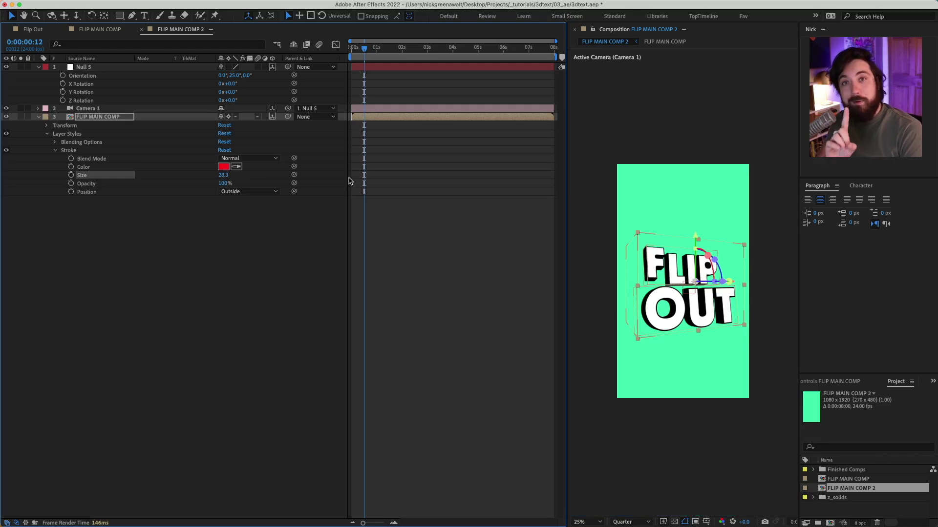
Switch the 3D renderer of FLIP MAIN COMP 2 to Classic 3D in the composition settings
mouse_move(126, 3)
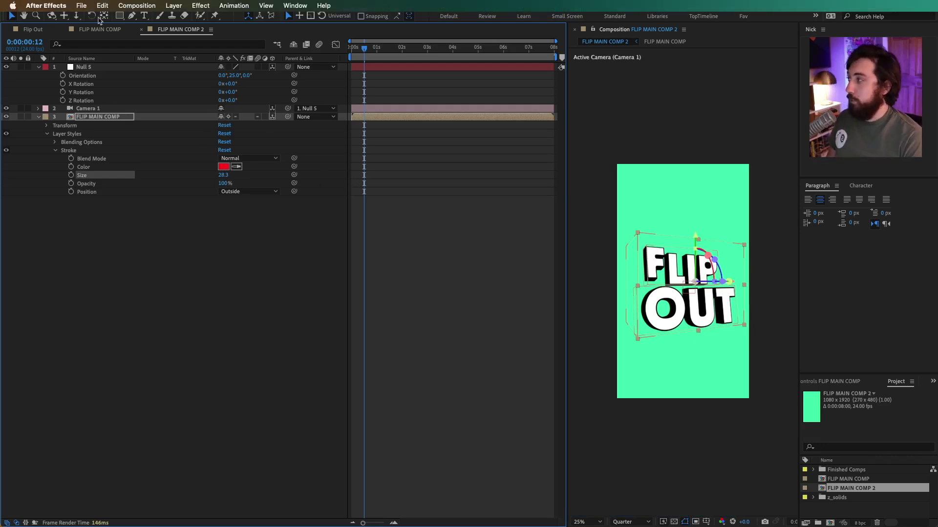
left_click(139, 6)
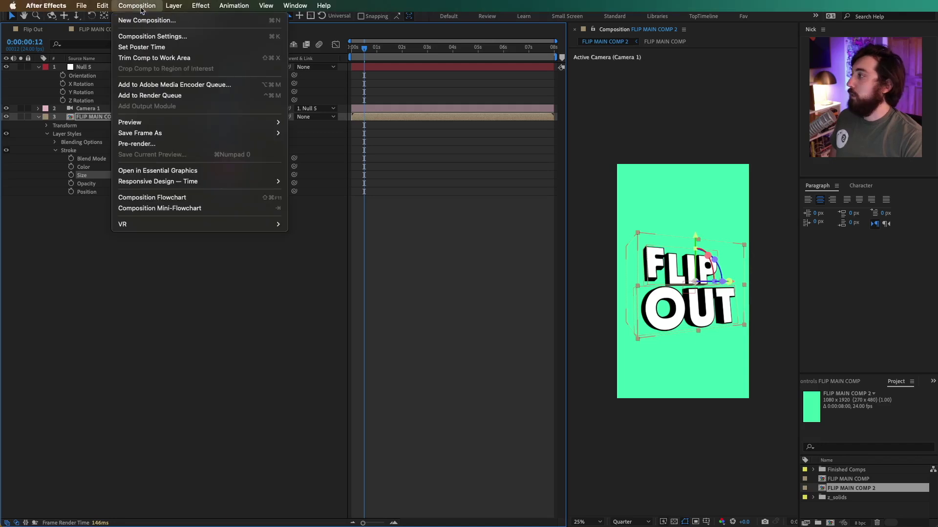
left_click(169, 37)
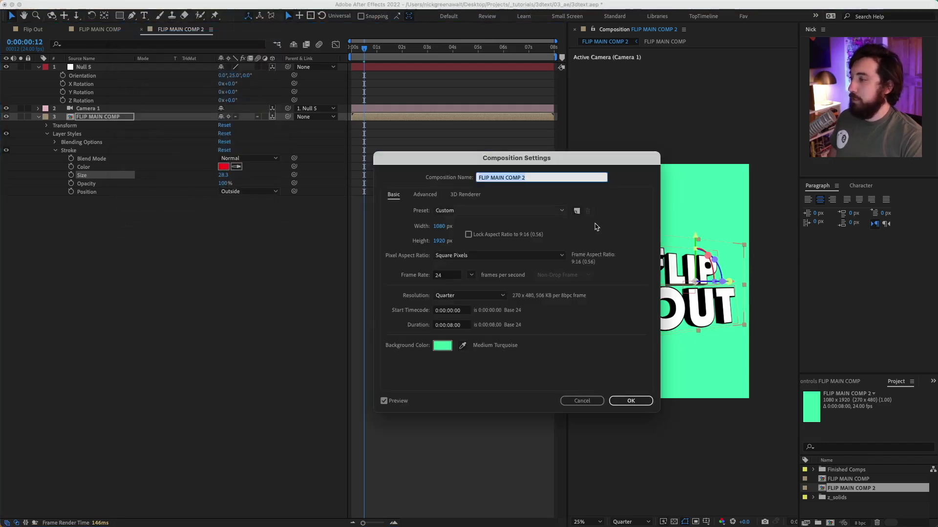
left_click(466, 195)
left_click(459, 238)
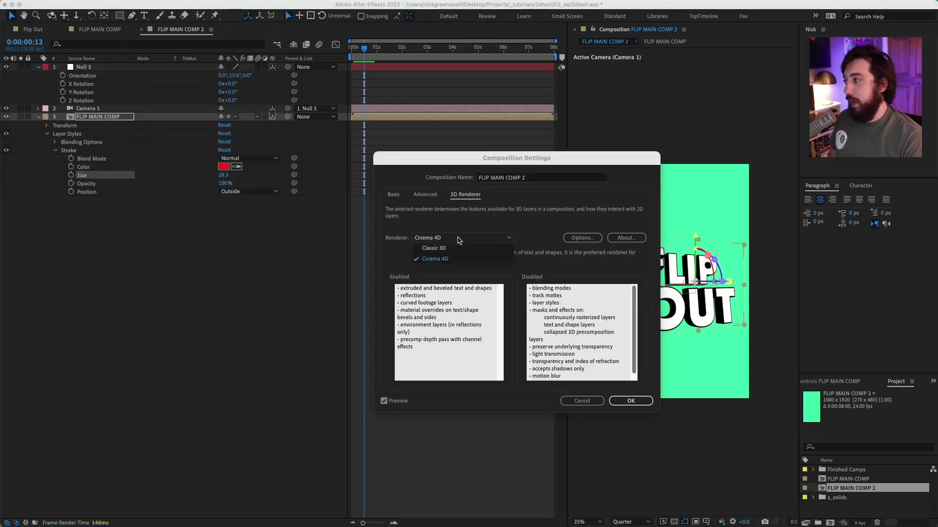
left_click(459, 251)
left_click(635, 401)
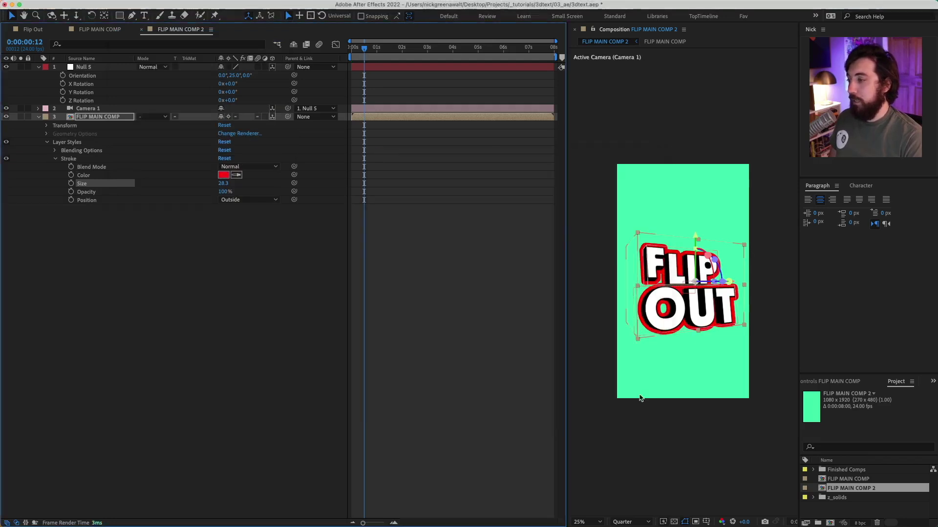
Set the stroke's Size to 45 and its color to orange FFA600
scroll(661, 303, "up", 2)
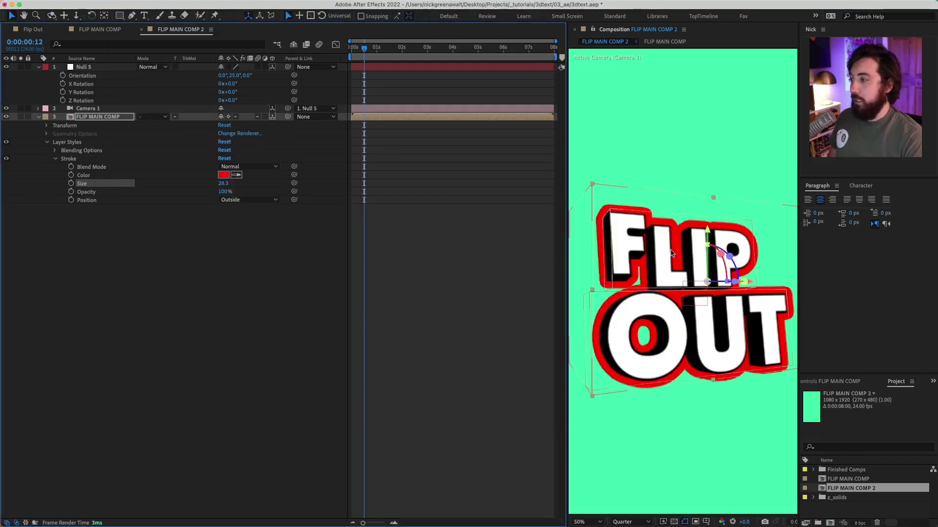
left_click_drag(224, 183, 262, 183)
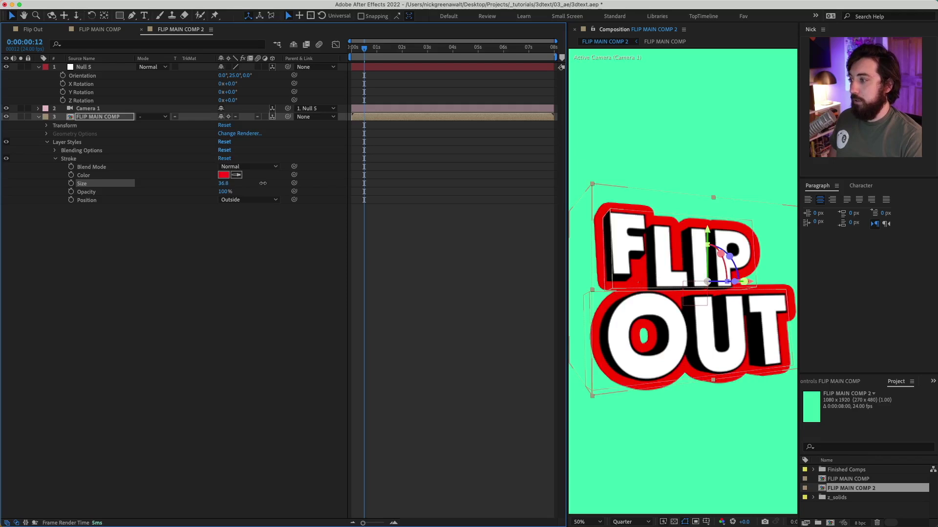
left_click(223, 183)
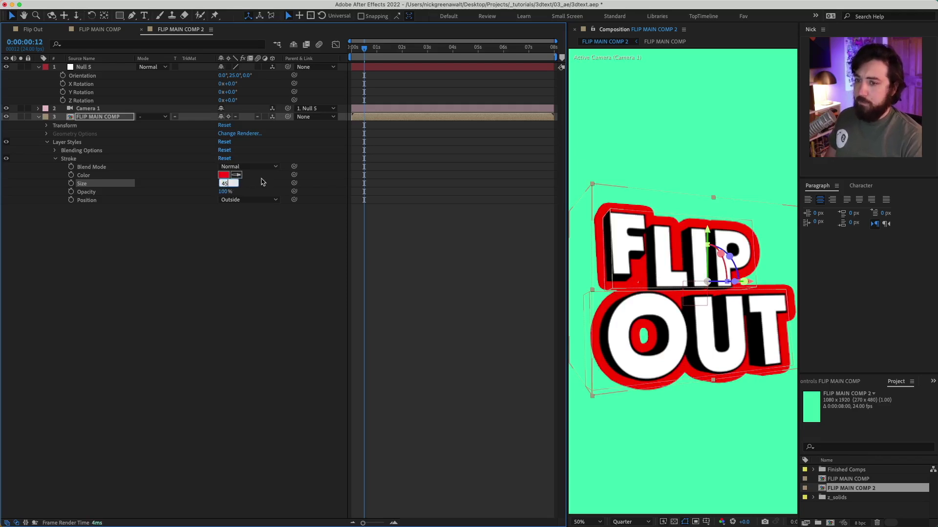
key("Return")
left_click(221, 177)
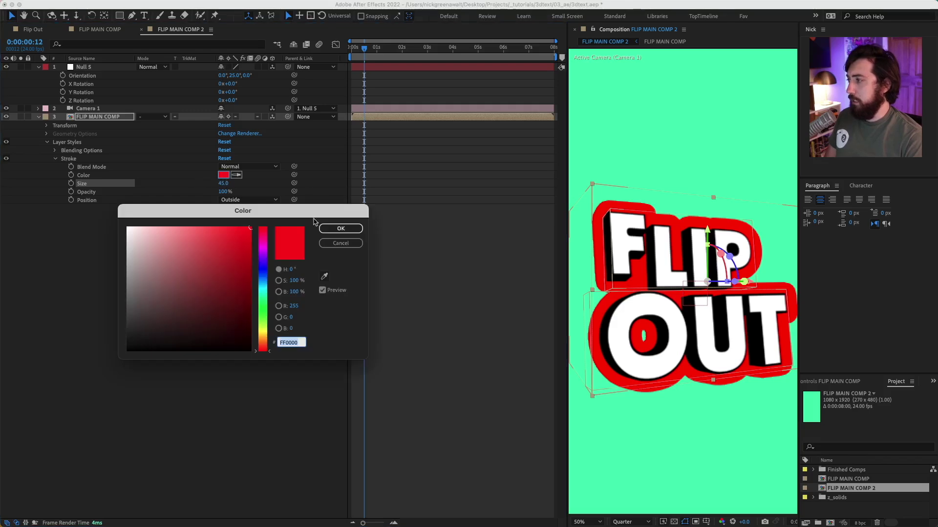
left_click(266, 338)
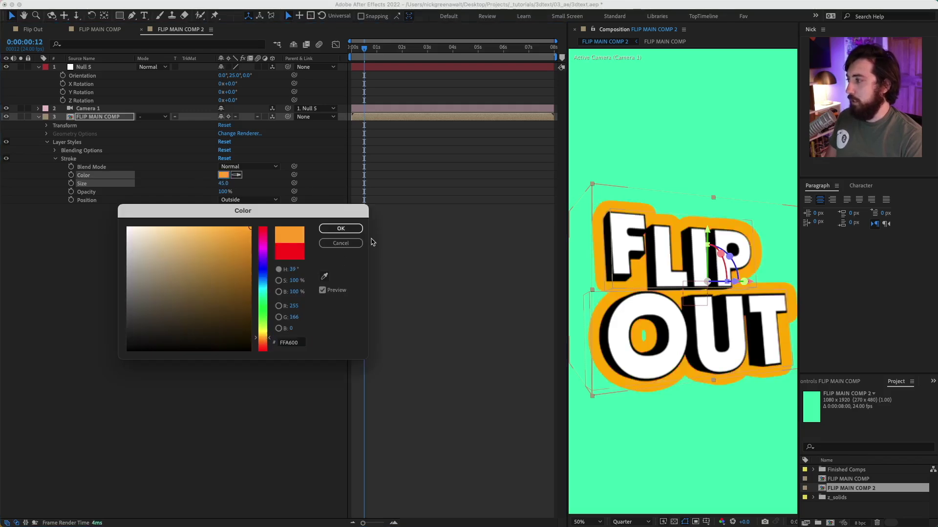
left_click(338, 228)
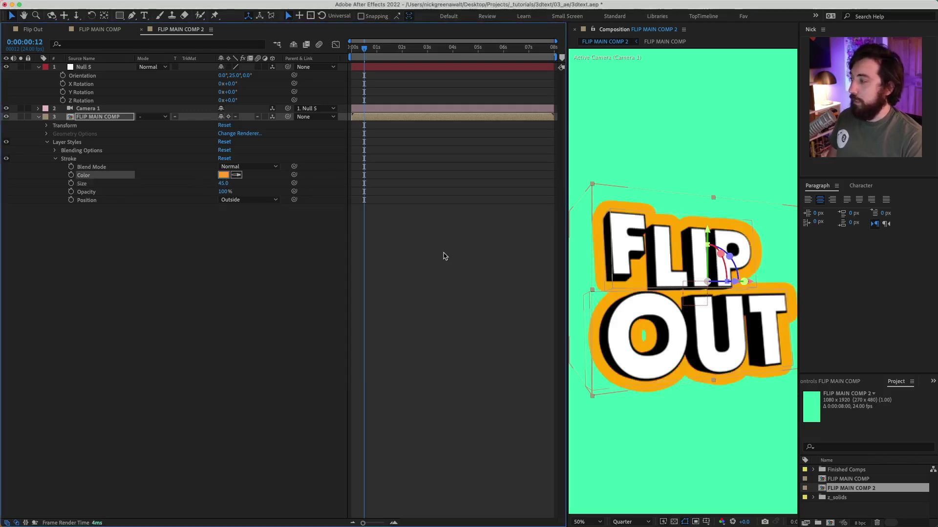
Duplicate the FLIP MAIN COMP layer and place one copy beneath the other
left_click(102, 116)
key("super+d")
left_click_drag(111, 123, 114, 240)
Set the stroke of the lower FLIP MAIN COMP copy to black 000000 with a Size of 100
left_click(39, 208)
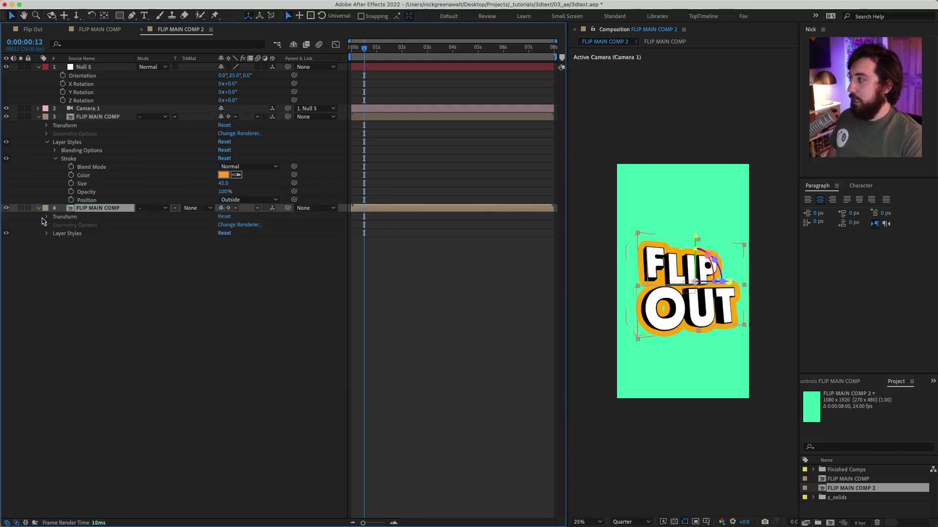
left_click(47, 233)
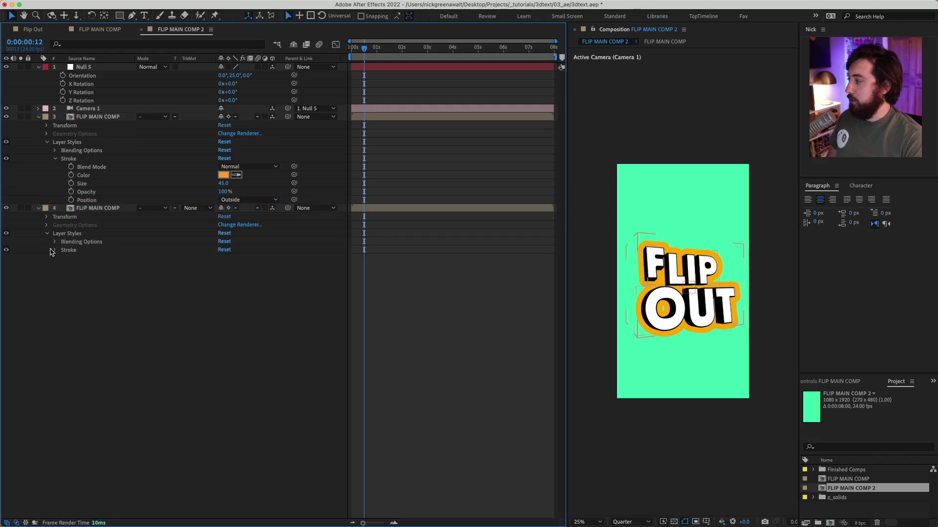
left_click(54, 250)
left_click(224, 267)
type("000000")
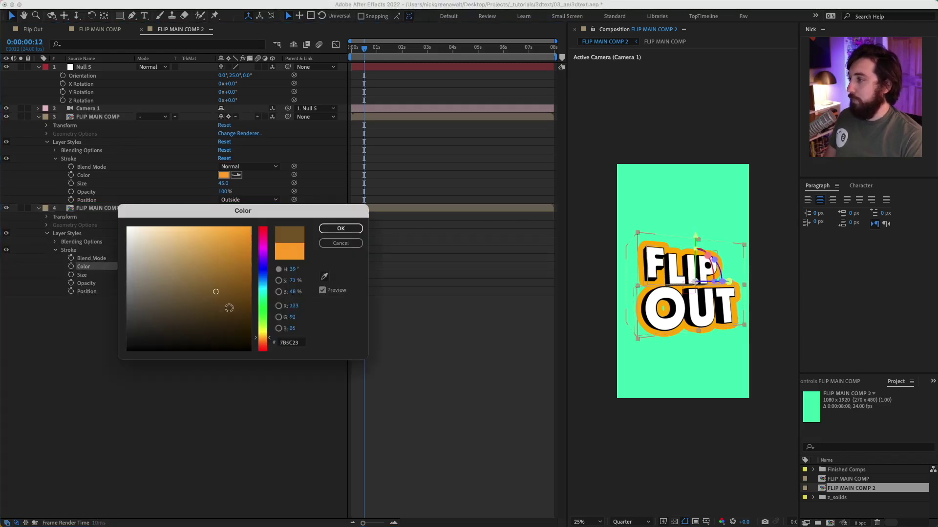
key("Return")
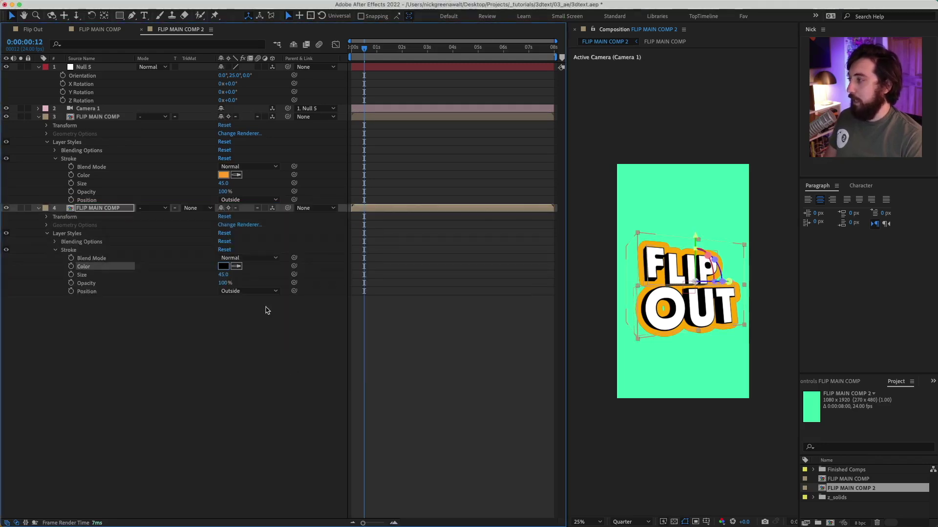
left_click(223, 275)
type("100")
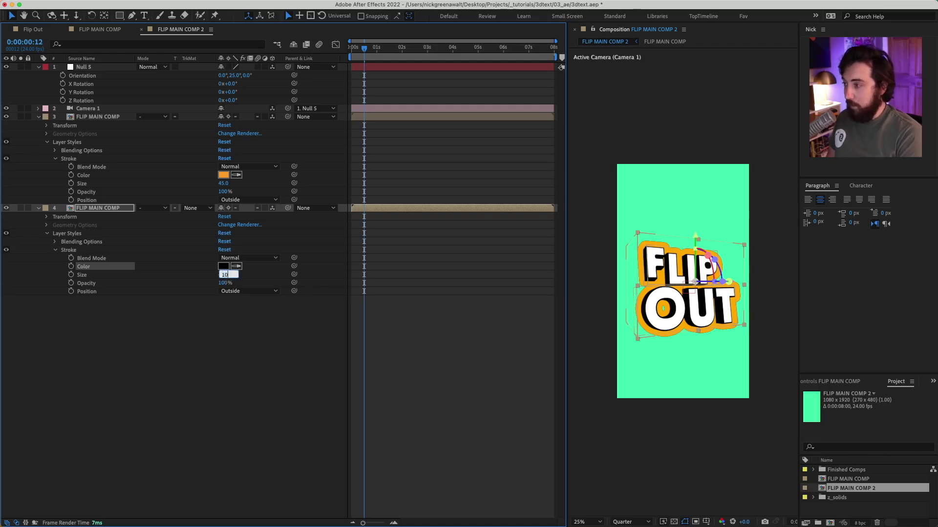
key("Return")
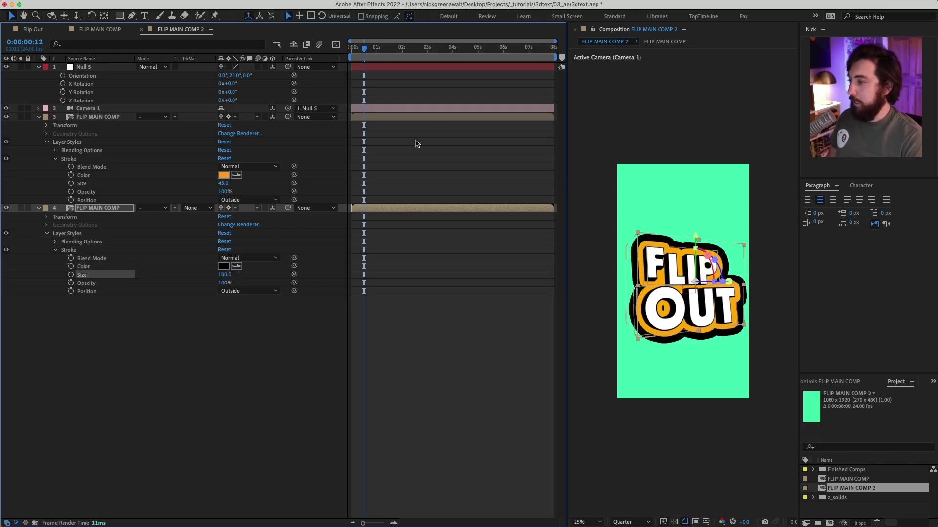
Set the Y orientation of Null 5 to 32° and preview the composition
left_click(232, 76)
key("Up")
key("Up")
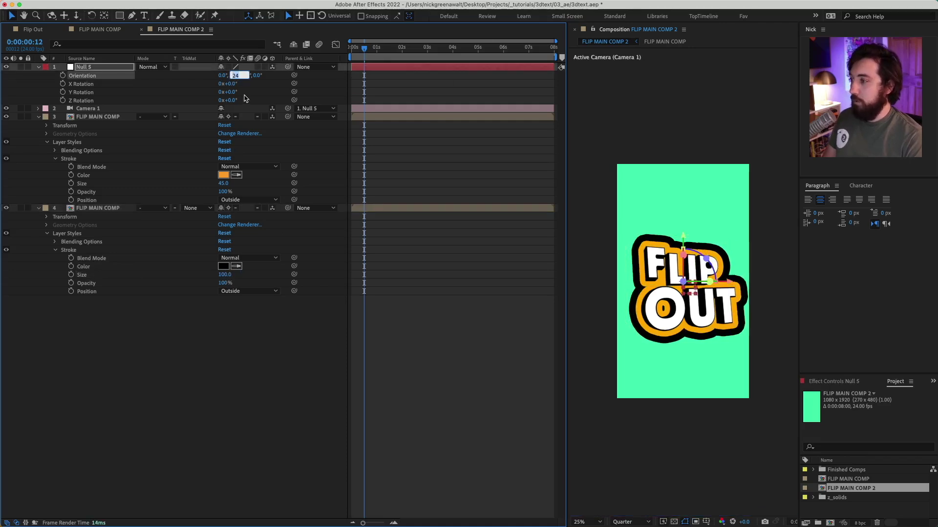
key("Up")
key("Up")
key("Up")
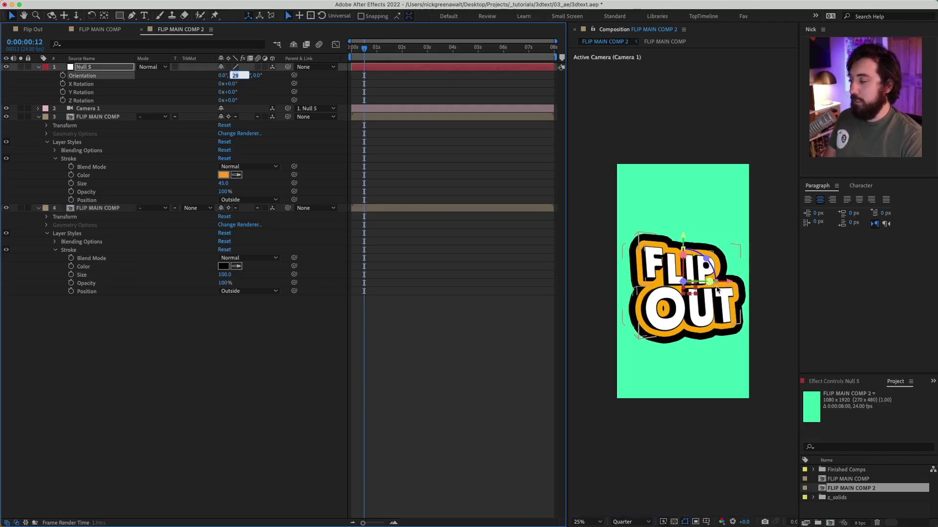
key("Up")
key("Up")
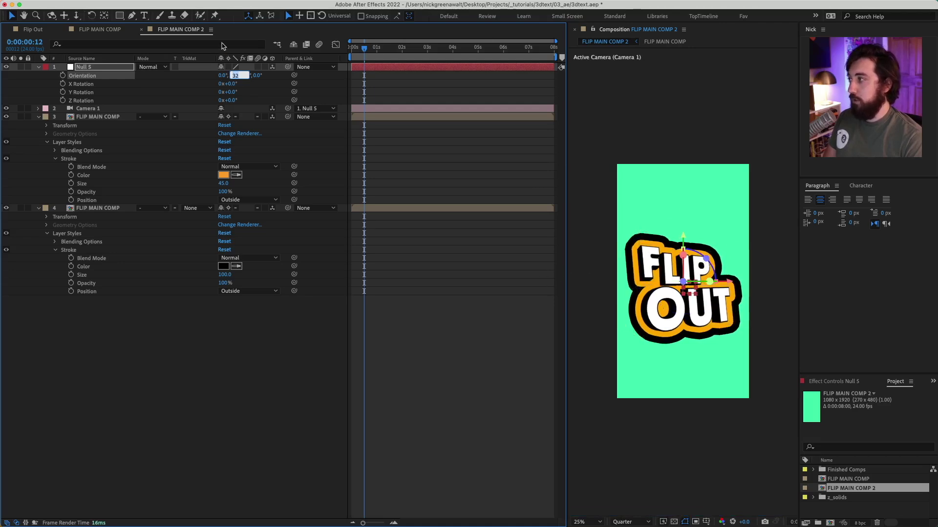
left_click(428, 96)
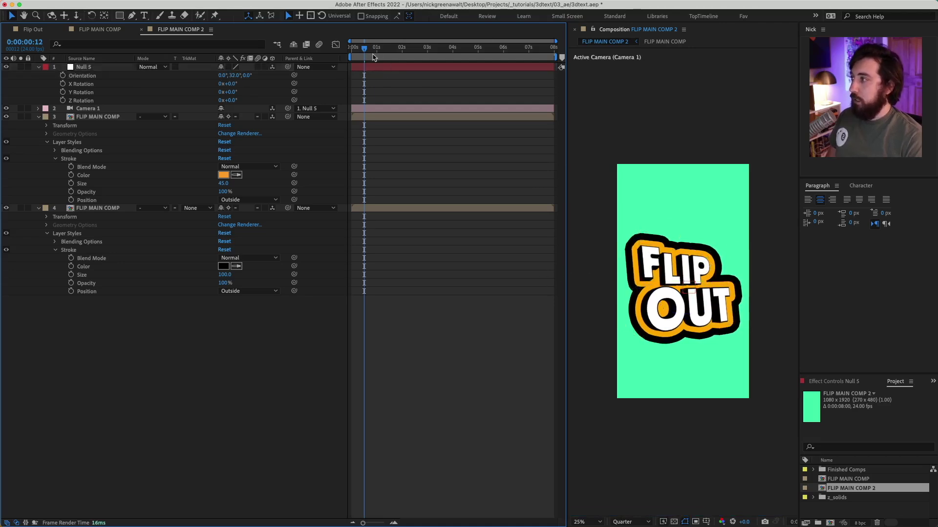
key("space")
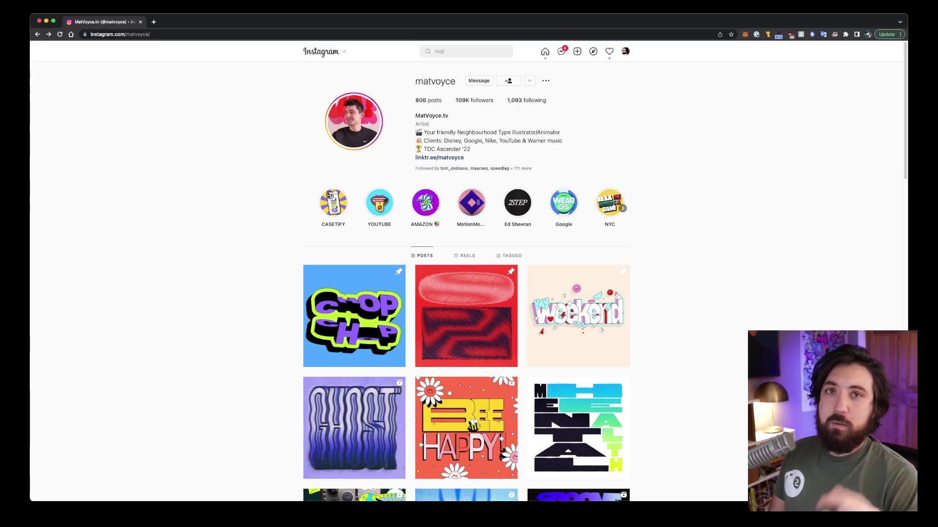
Switch to Instagram in the browser and open the Chop Chop animation post from the artist's profile for reference
scroll(466, 283, "down", 1)
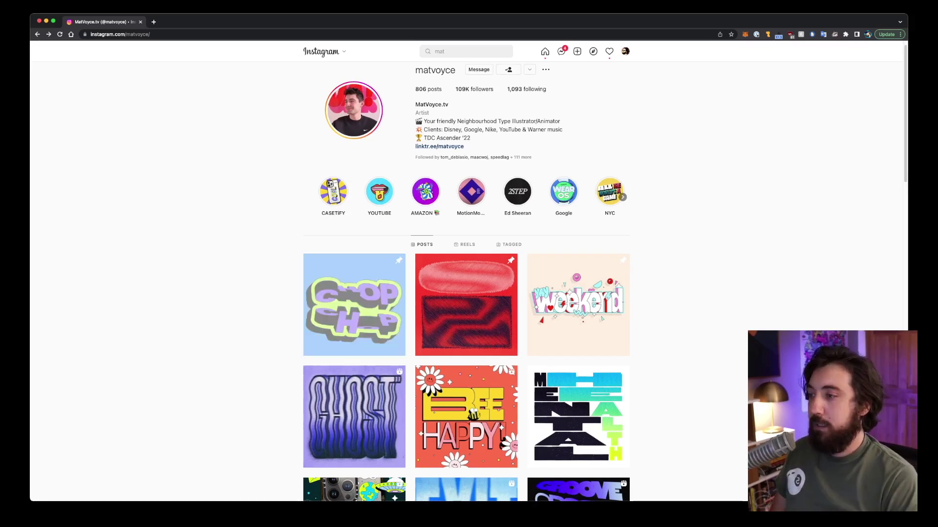
left_click(354, 305)
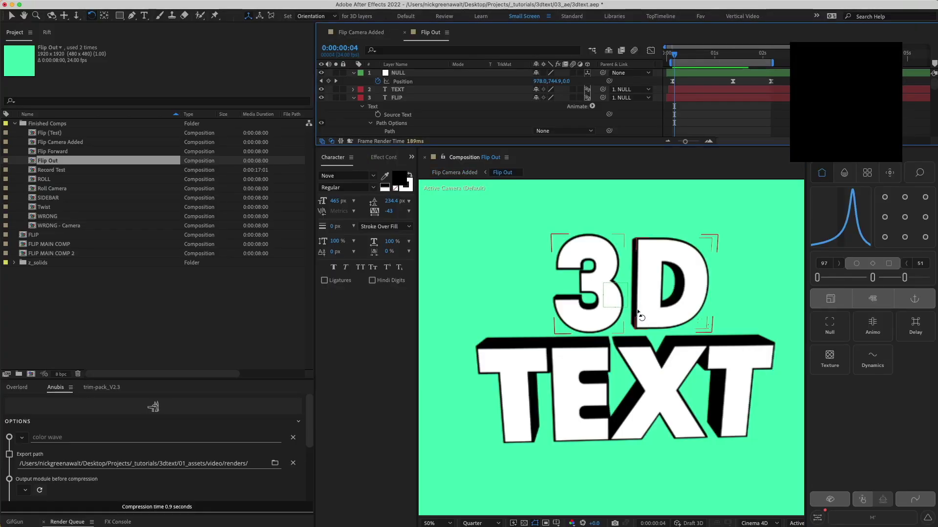
Switch to After Effects, replace the word 3D with OH in the Flip Out composition, and target the word TEXT for editing
double_click(679, 292)
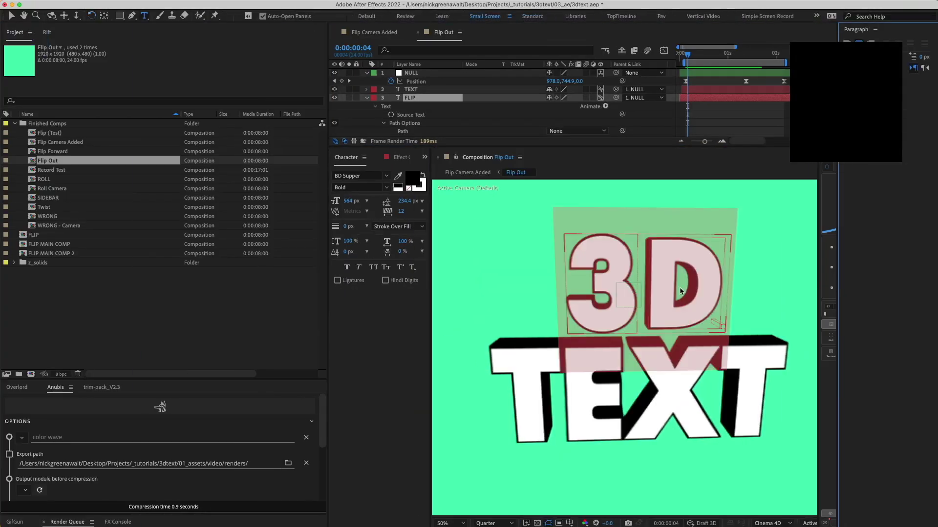
type("OH")
key("Escape")
left_click(654, 405)
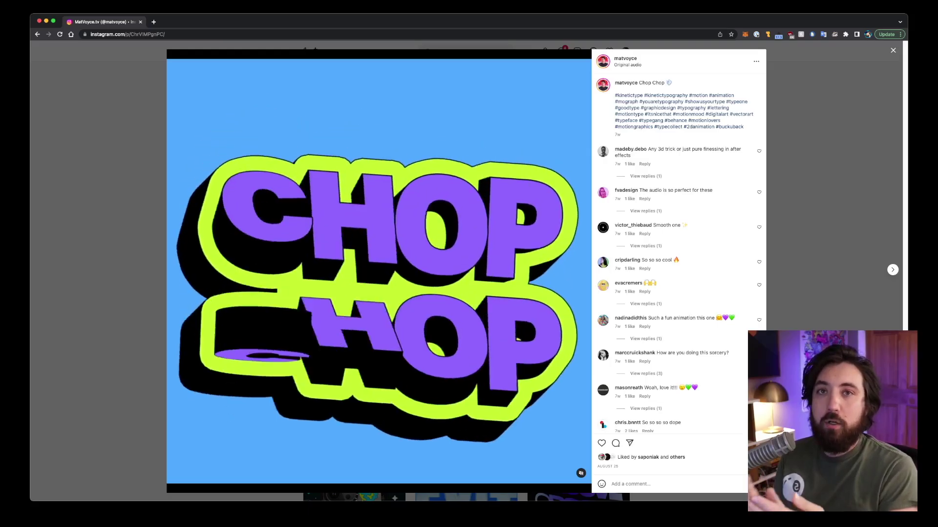